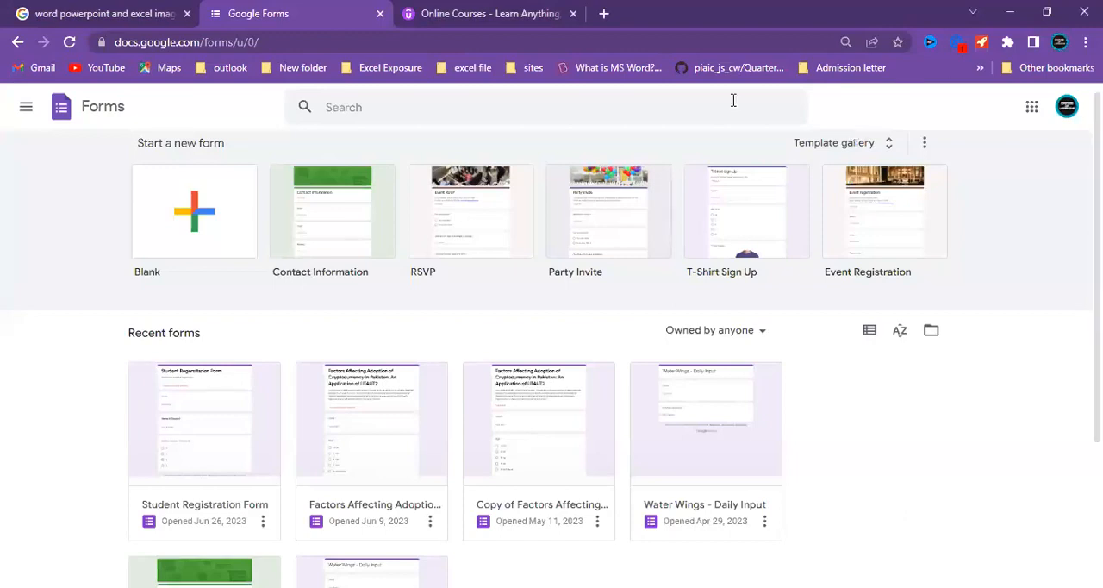
# Open the existing Student Registration Form, look through its sections and questions, and return to the forms home page.
pyautogui.click(226, 414)
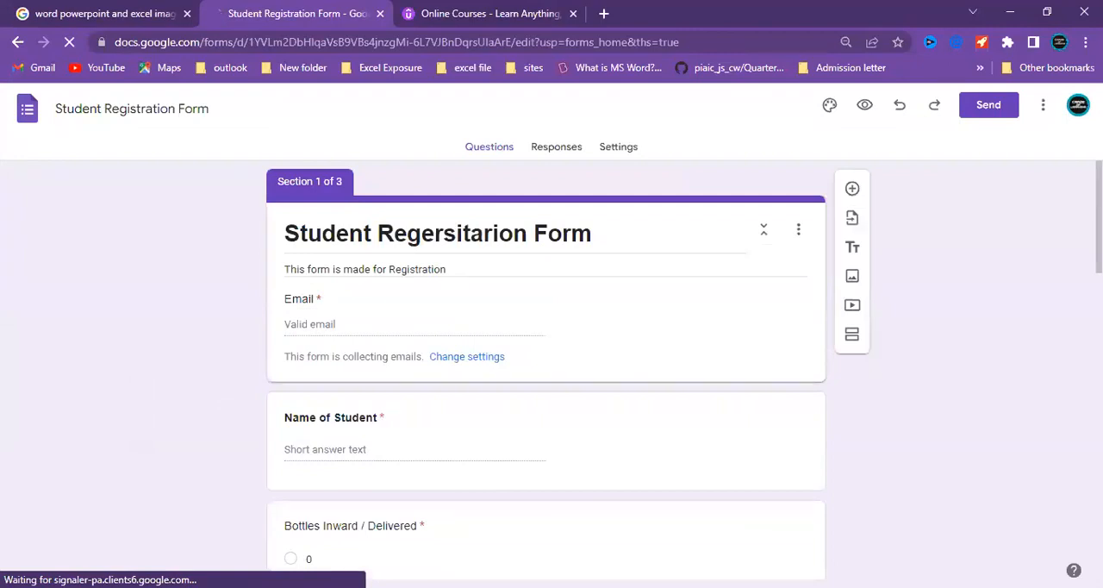
pyautogui.scroll(-1, 545, 362)
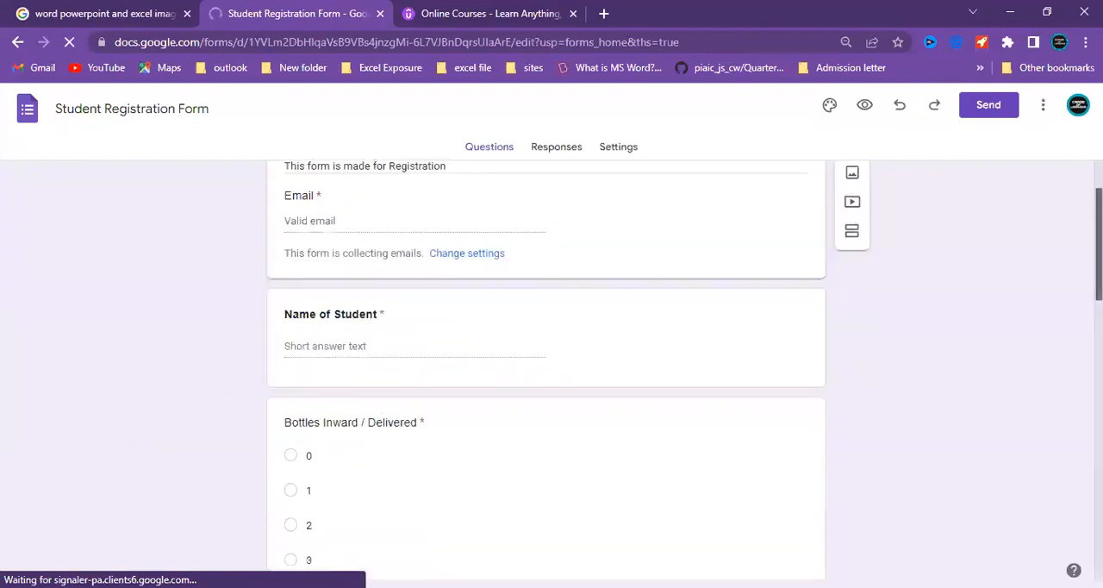
pyautogui.scroll(-1, 545, 362)
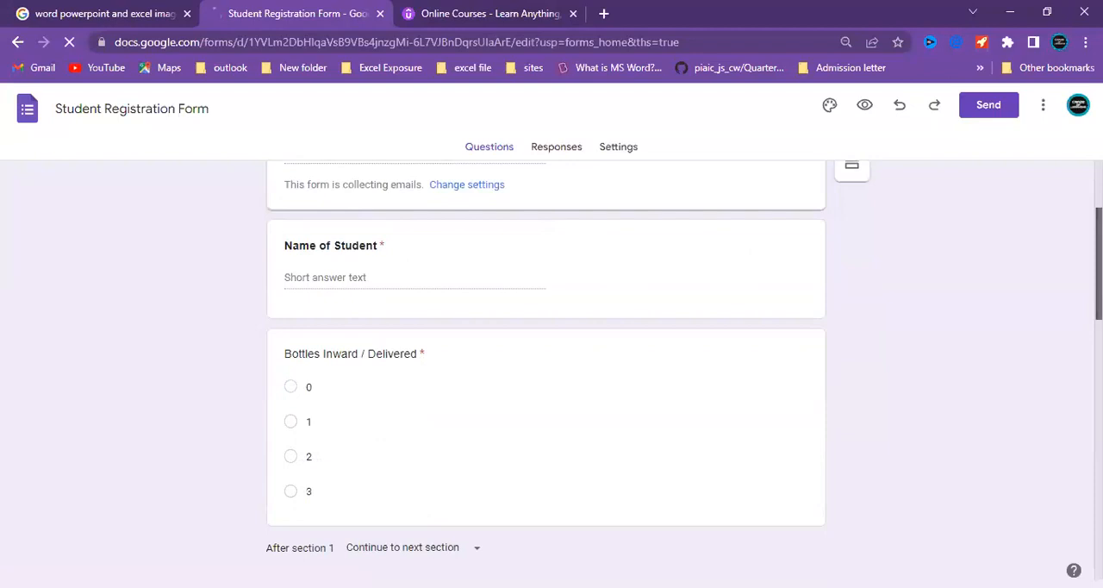
pyautogui.moveTo(1099, 262); pyautogui.dragTo(1098, 522)
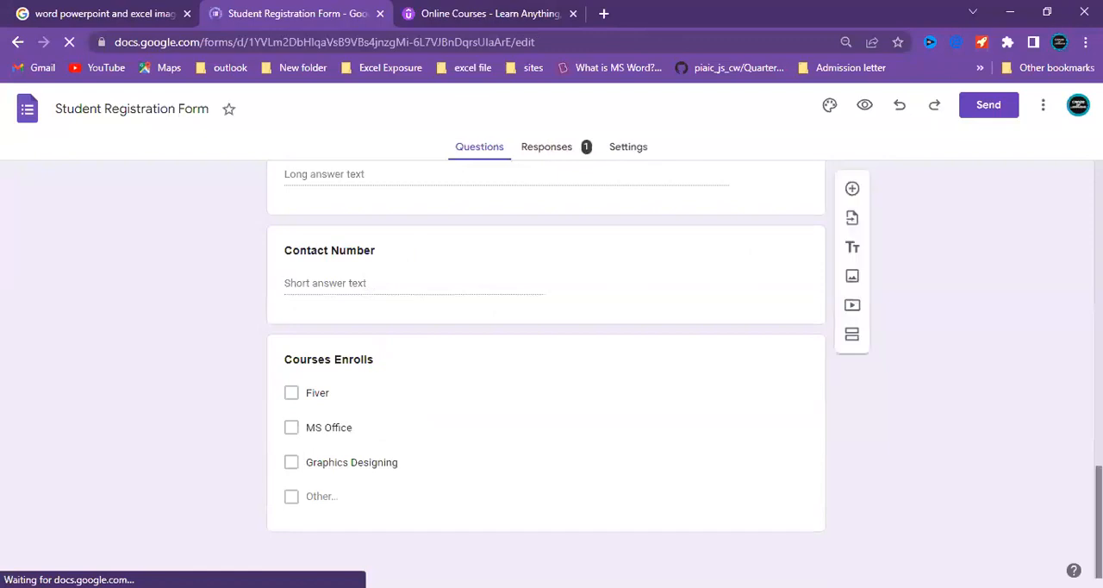
pyautogui.scroll(4, 545, 362)
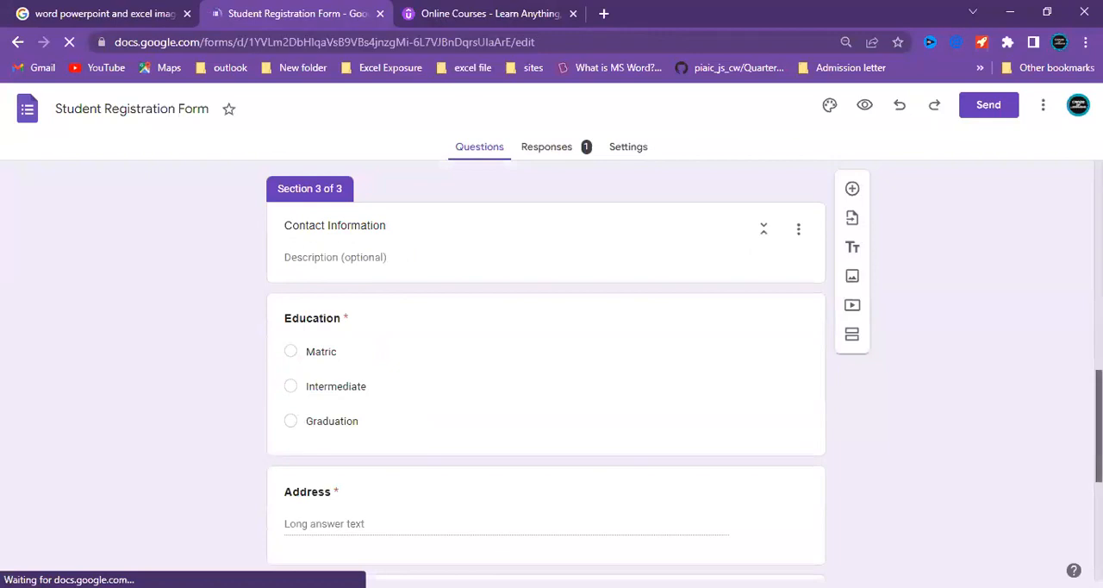
pyautogui.moveTo(1098, 425); pyautogui.dragTo(1099, 250)
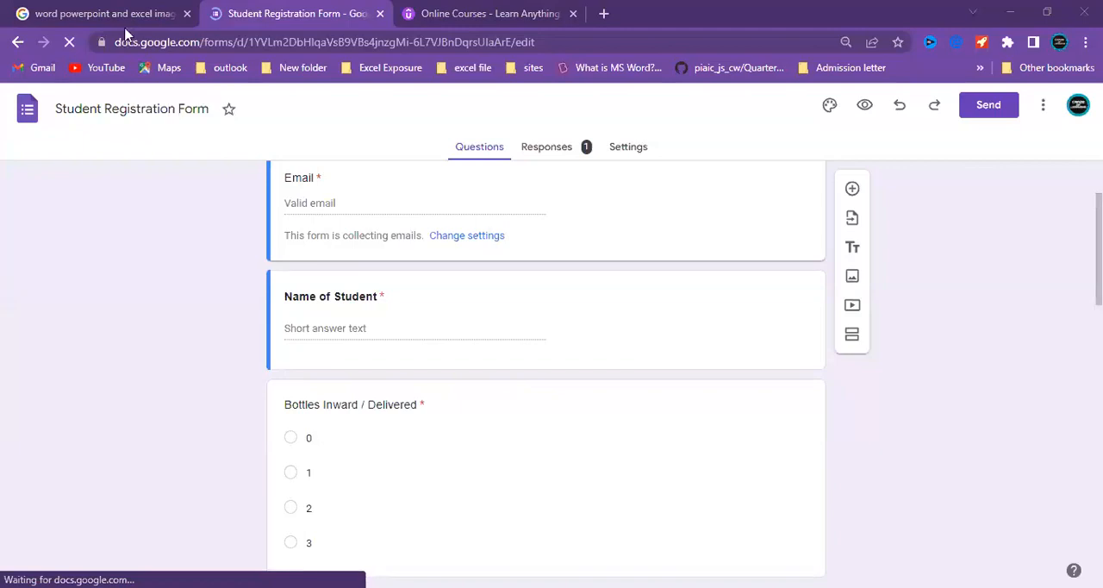
pyautogui.click(16, 47)
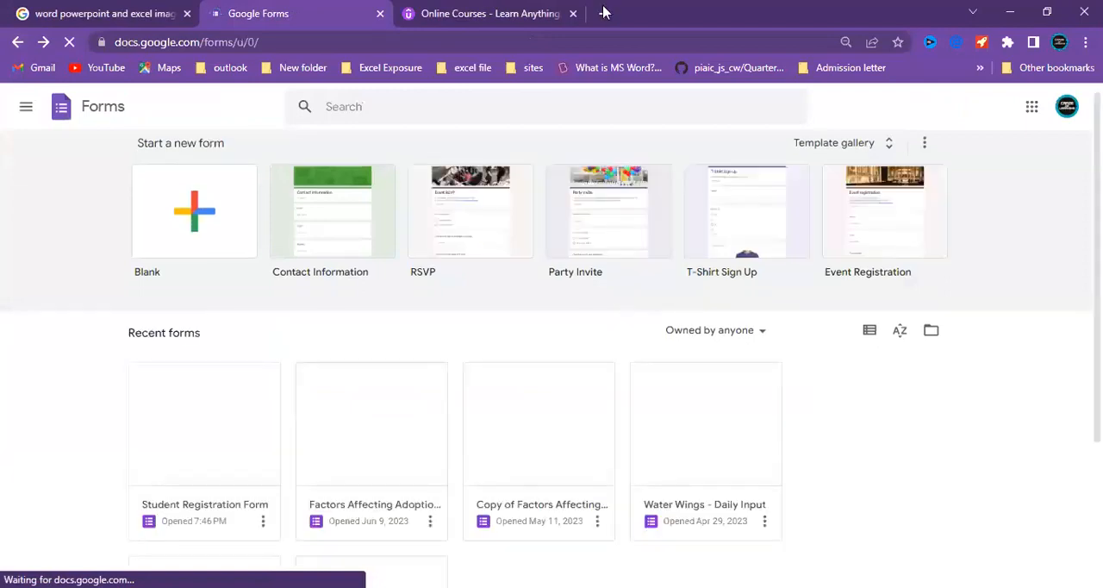
# Open a new browser tab and look through the list of Google apps.
pyautogui.hotkey('ctrl', 't')
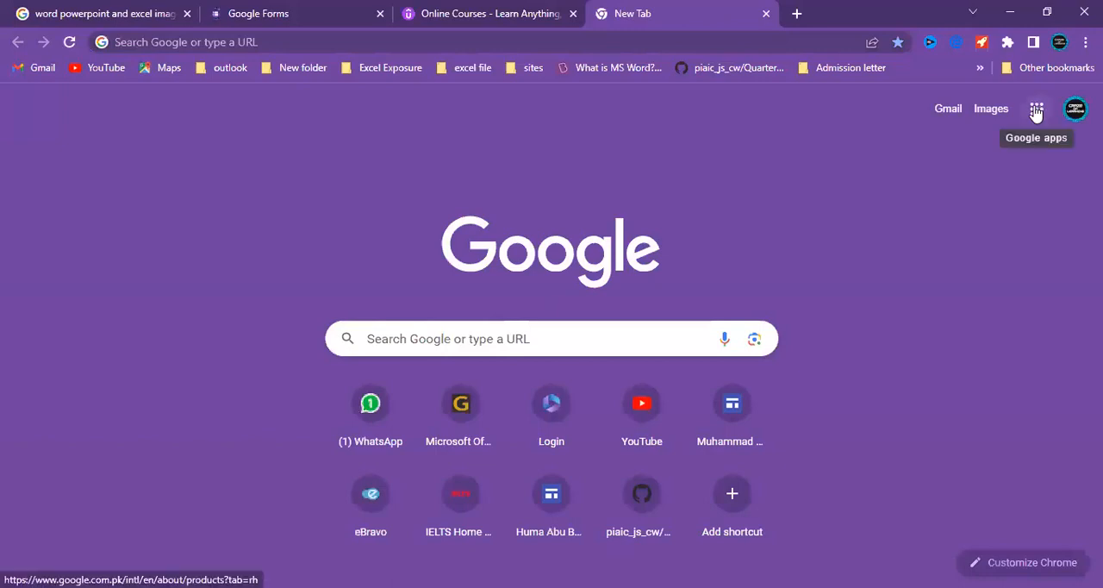
pyautogui.click(1036, 111)
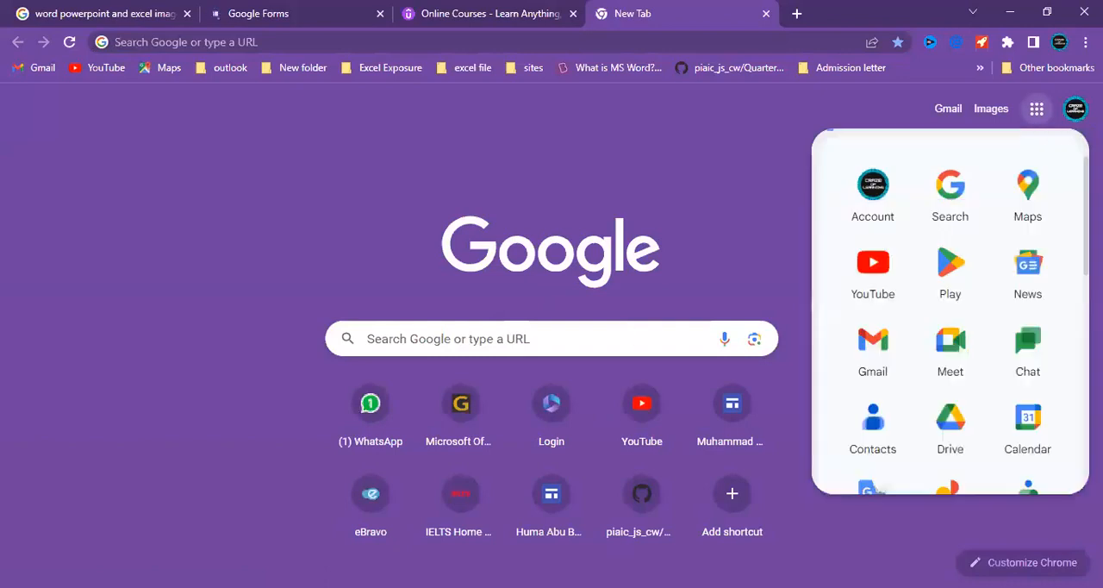
pyautogui.scroll(-5, 874, 465)
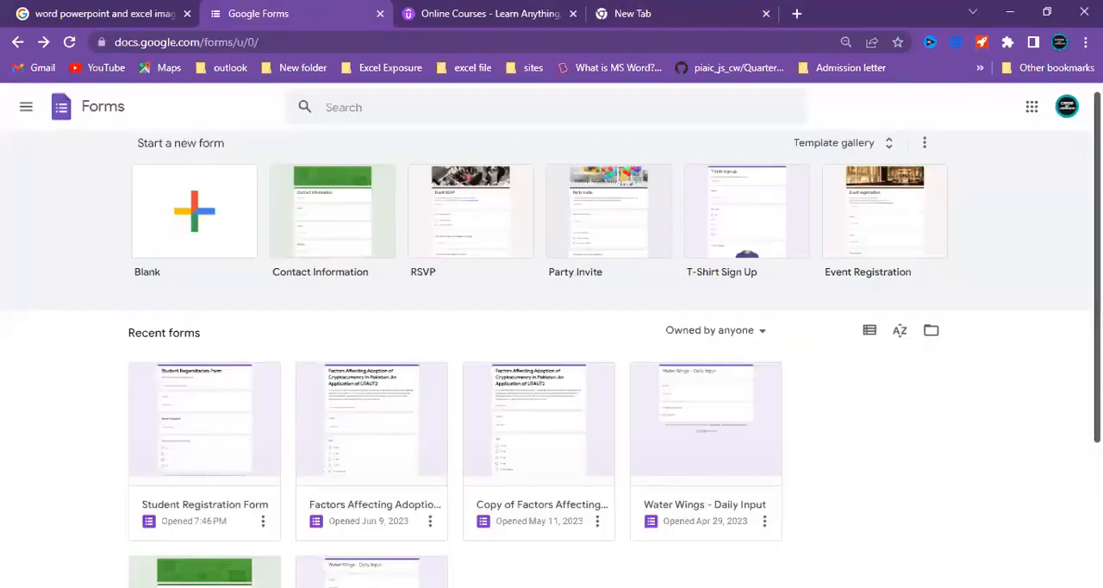
# Return to the Google Forms home page and look over the recent forms and the available templates.
pyautogui.scroll(-1, 540, 213)
pyautogui.scroll(-1, 303, 360)
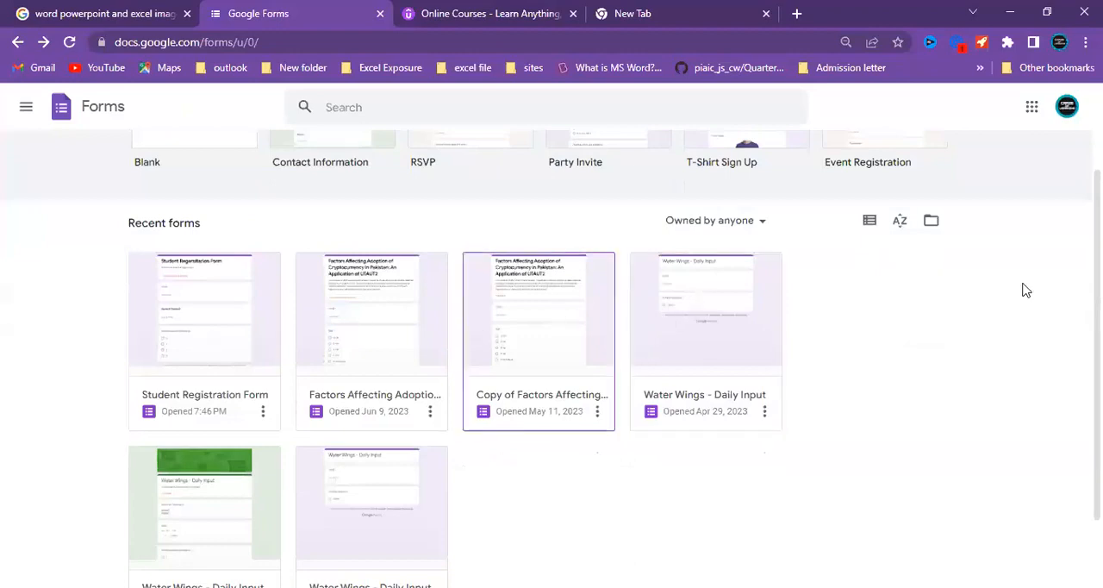
pyautogui.scroll(-2, 552, 362)
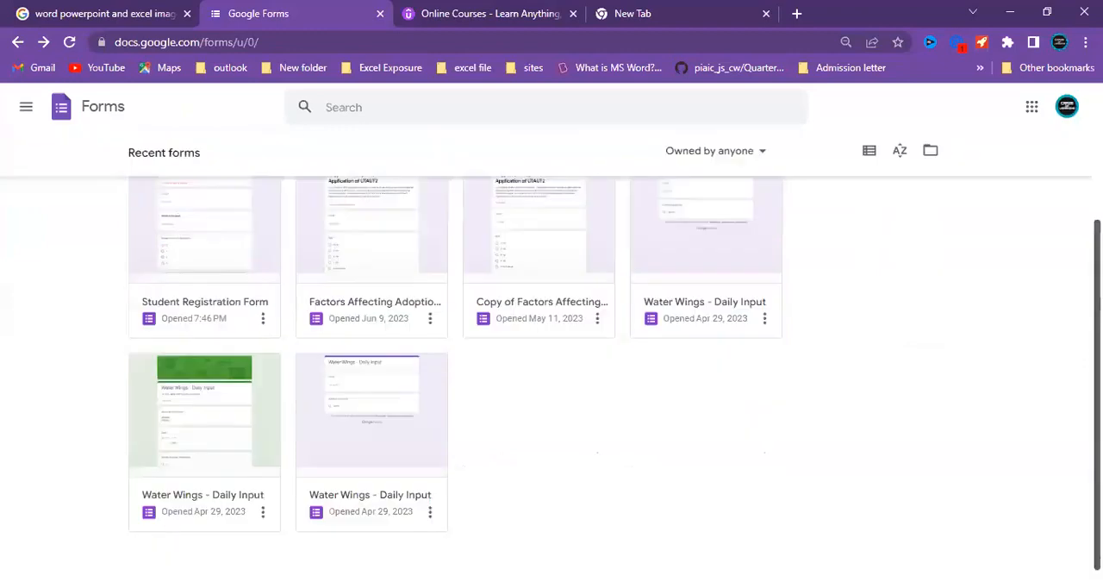
pyautogui.scroll(3, 551, 361)
pyautogui.scroll(2, 943, 241)
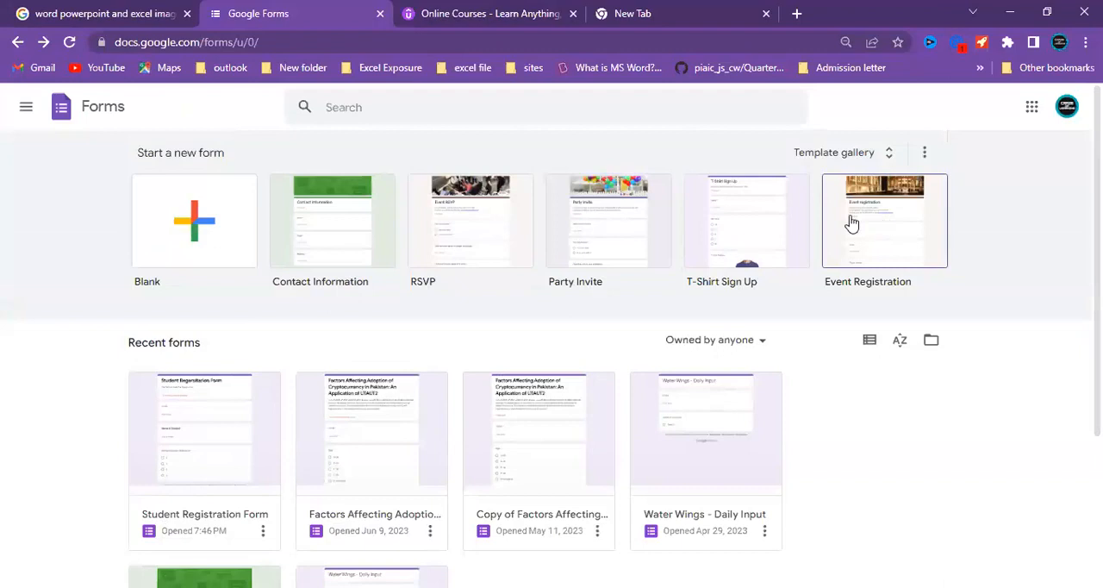
# Open the Event Registration template, examine its header and questions, and return to the forms home page.
pyautogui.click(894, 238)
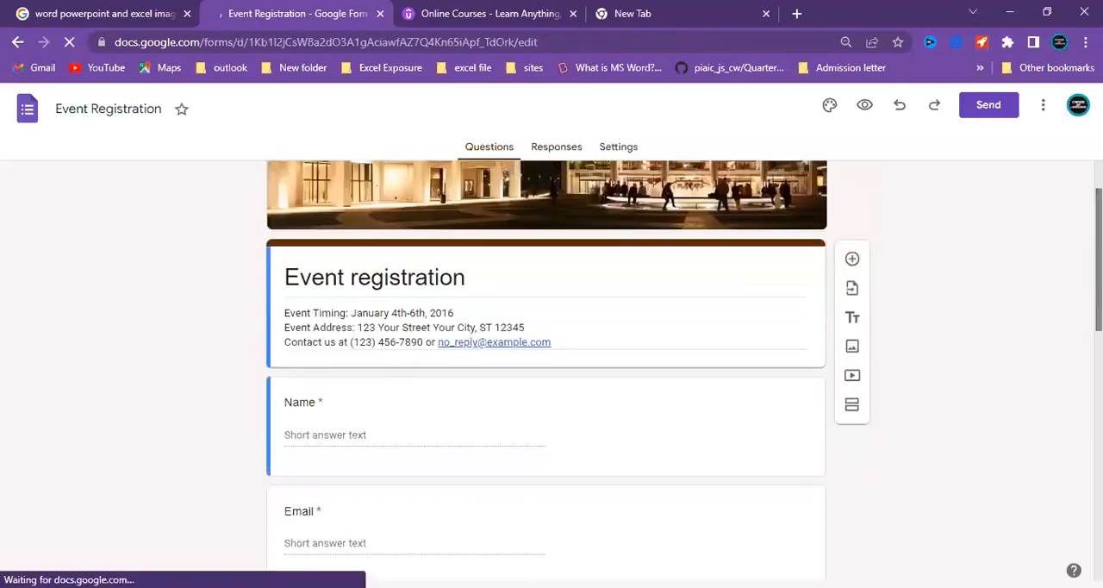
pyautogui.scroll(-1, 547, 370)
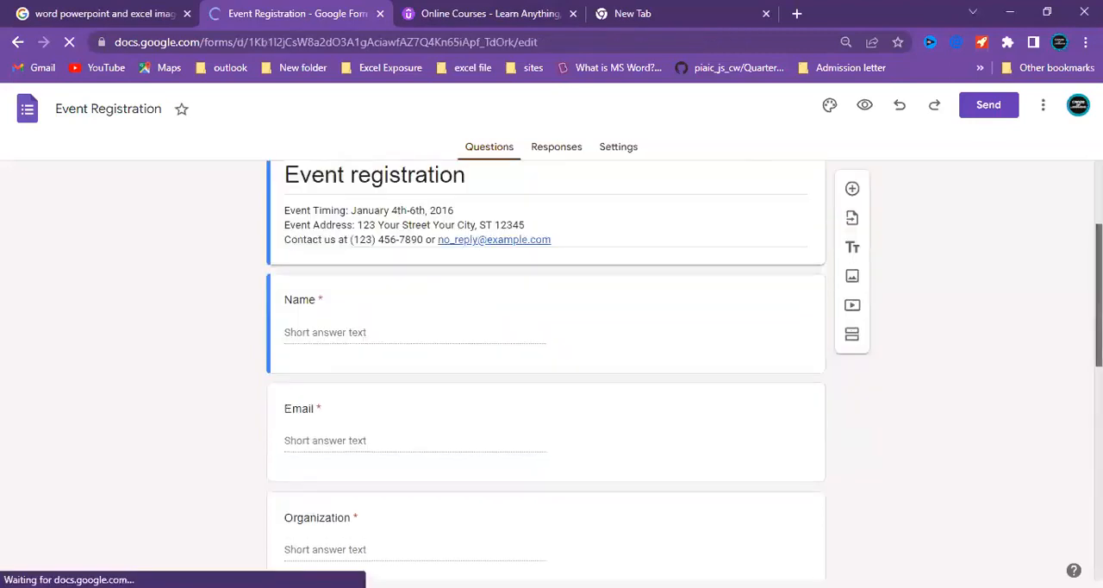
pyautogui.scroll(-1, 546, 371)
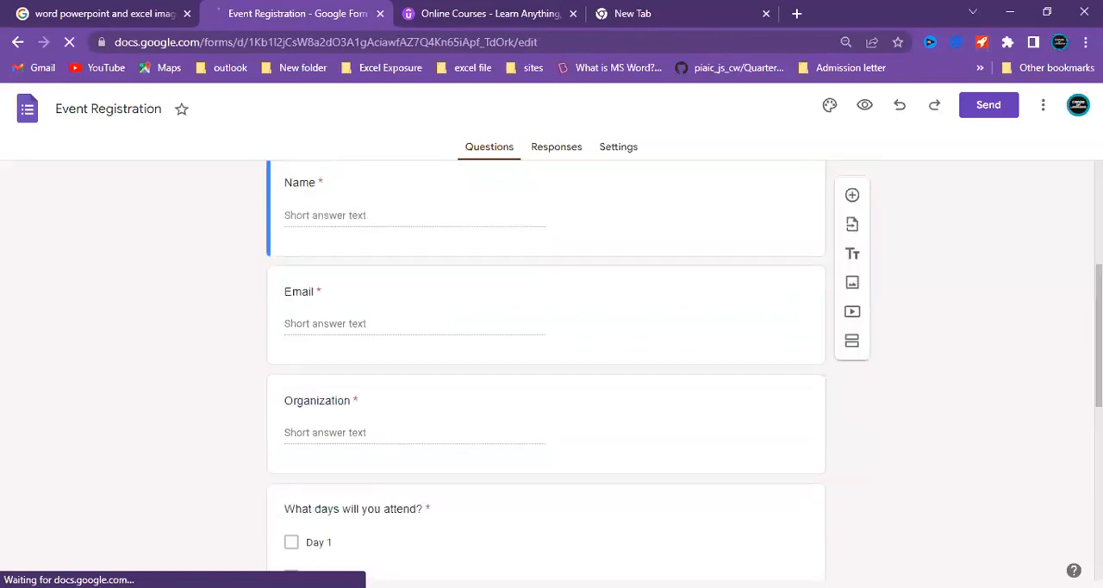
pyautogui.scroll(-1, 546, 371)
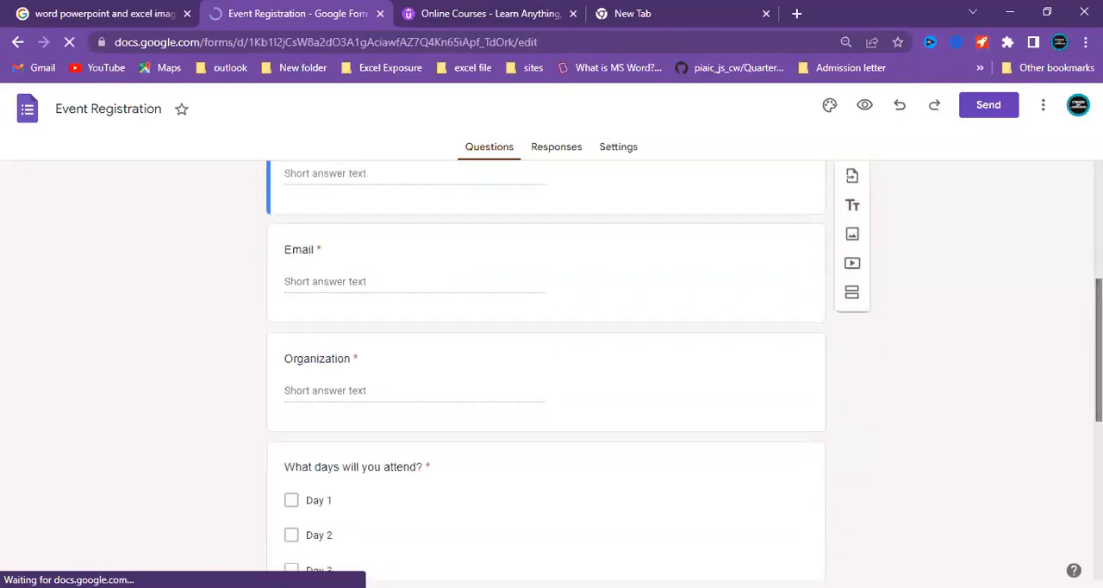
pyautogui.scroll(-1, 547, 370)
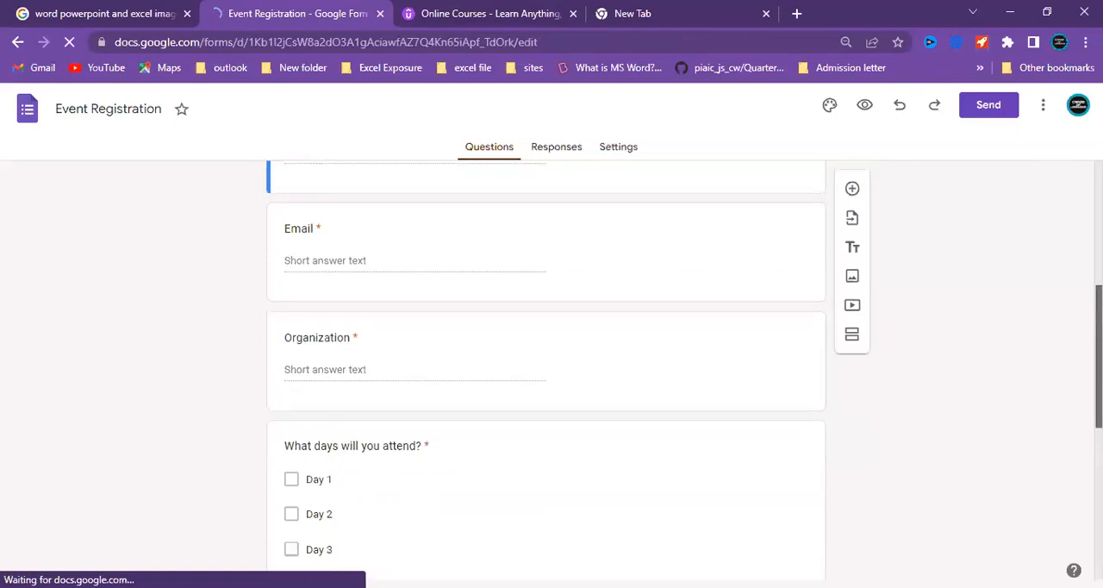
pyautogui.scroll(-1, 546, 371)
pyautogui.scroll(-1, 546, 370)
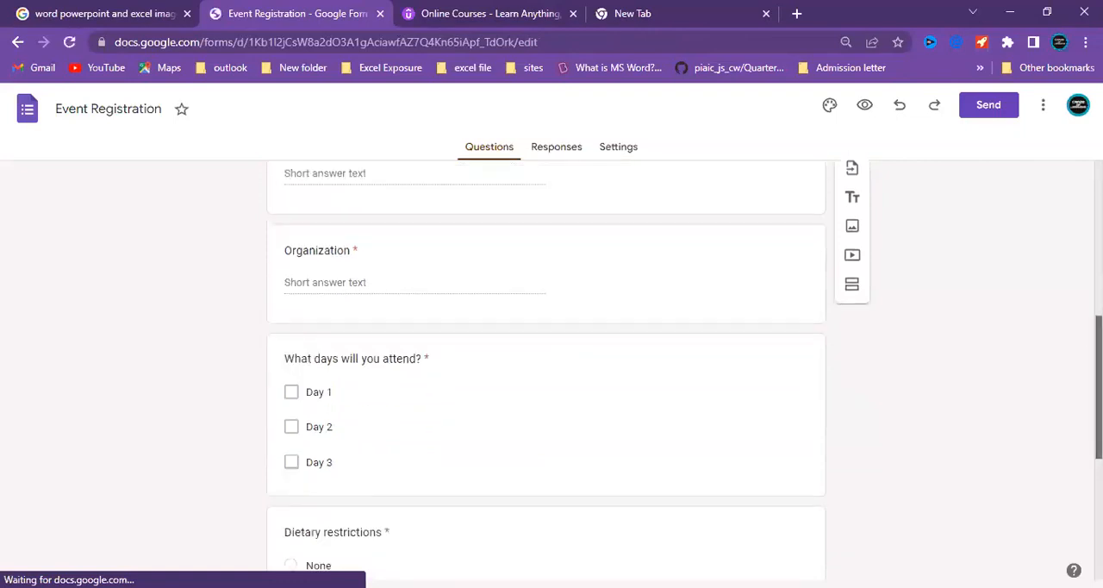
pyautogui.scroll(-1, 546, 370)
pyautogui.scroll(-1, 433, 447)
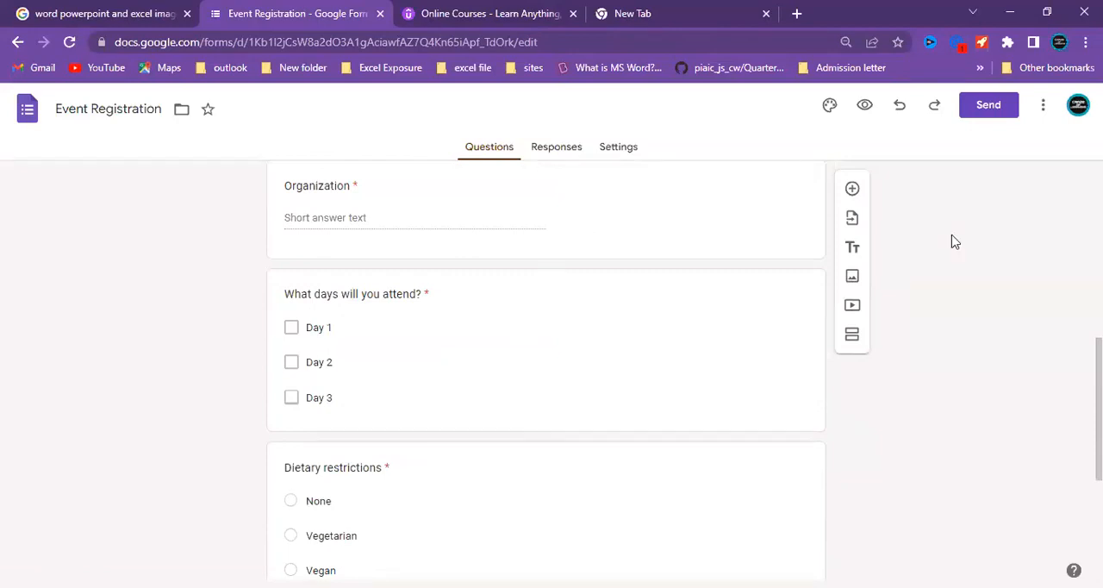
pyautogui.moveTo(1099, 377); pyautogui.dragTo(1098, 220)
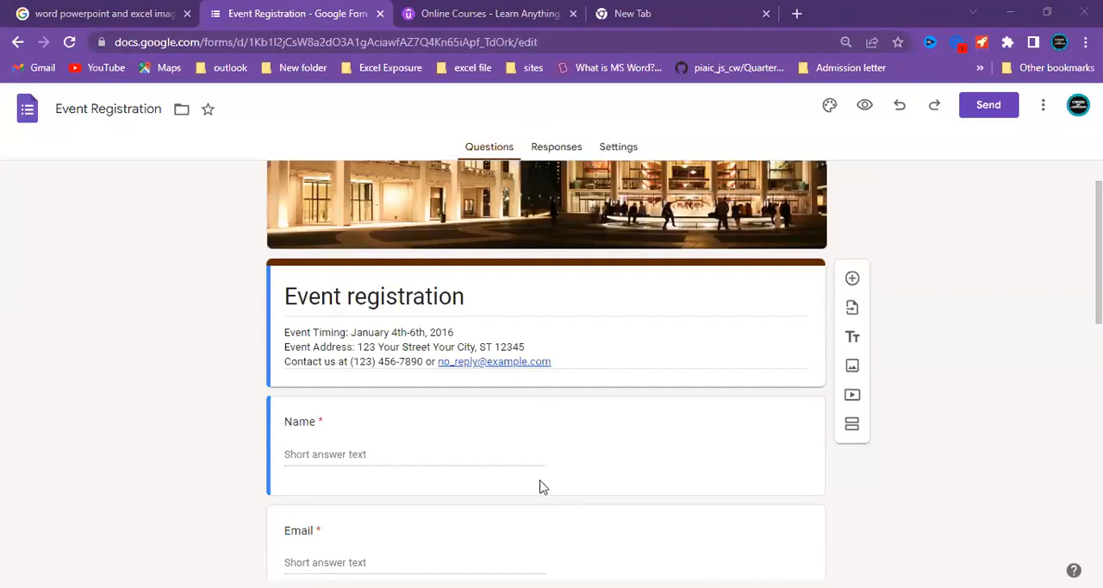
pyautogui.click(16, 43)
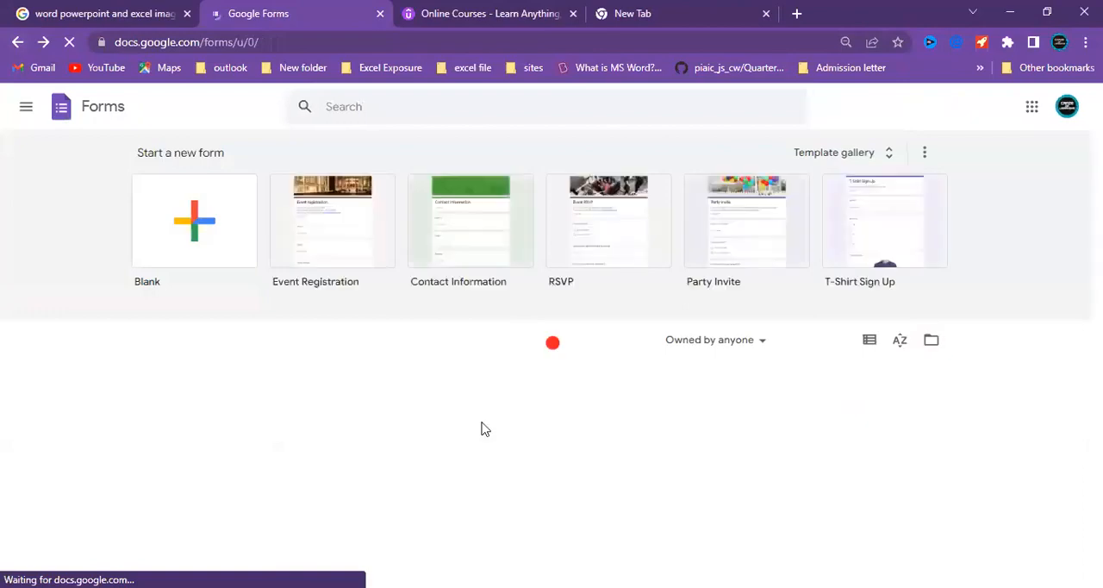
# Create a blank form and name it "Student Registration Form".
pyautogui.click(222, 218)
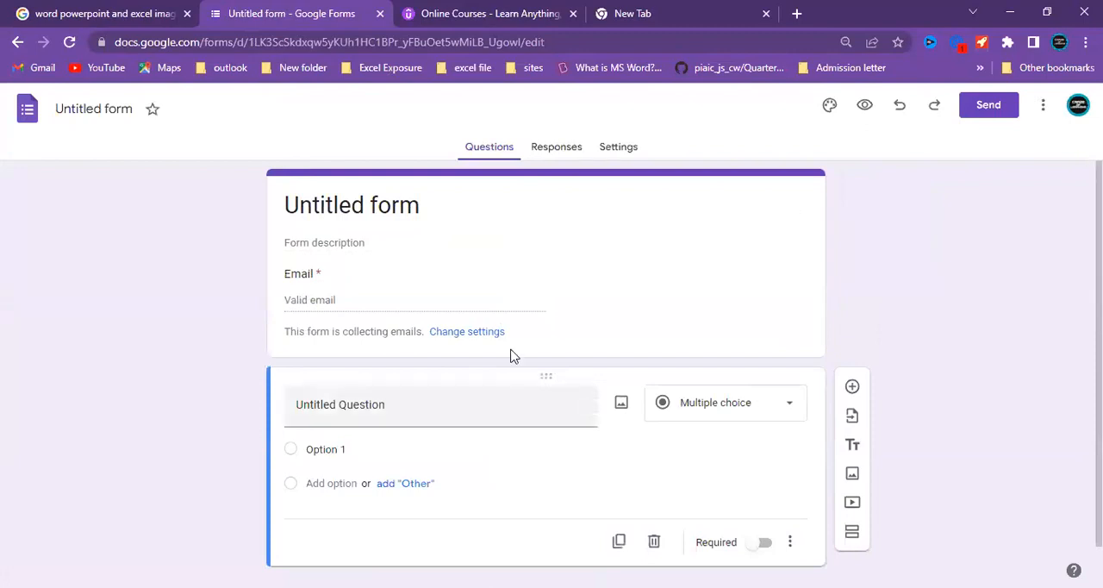
pyautogui.click(134, 108)
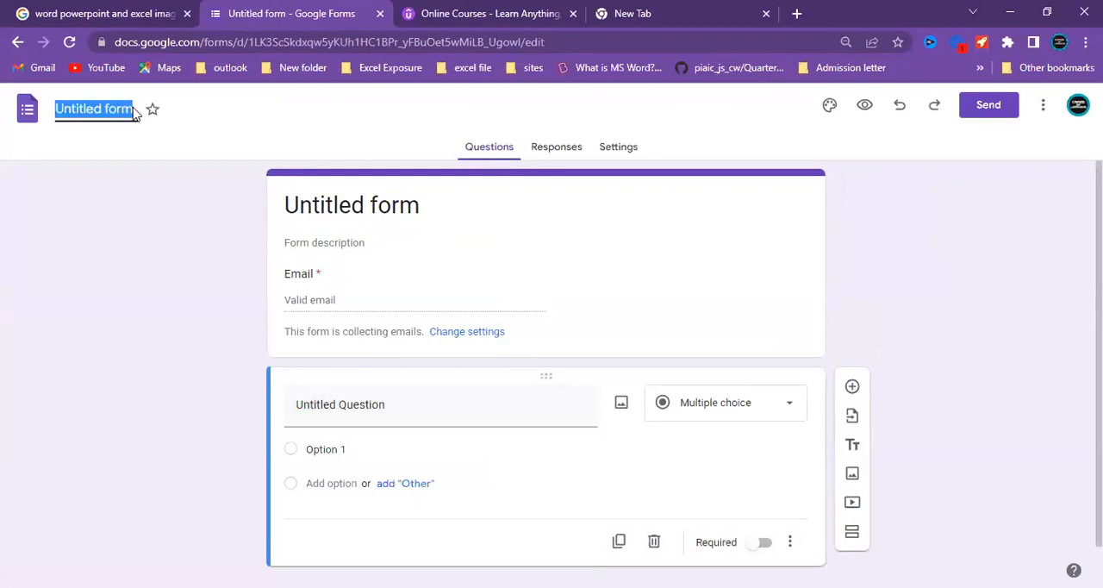
pyautogui.press('BackSpace')
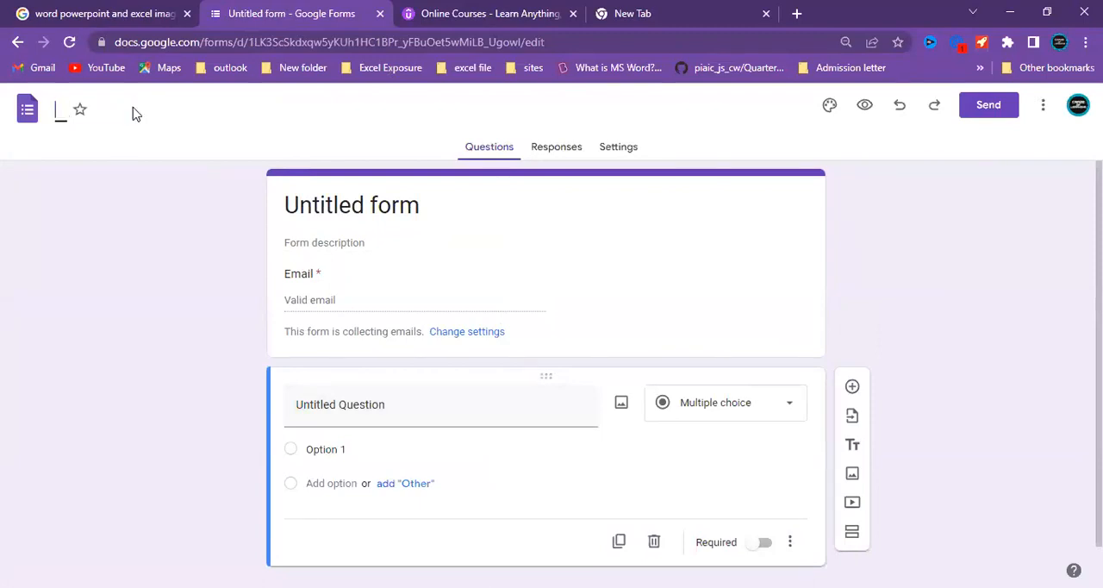
pyautogui.write('Studen')
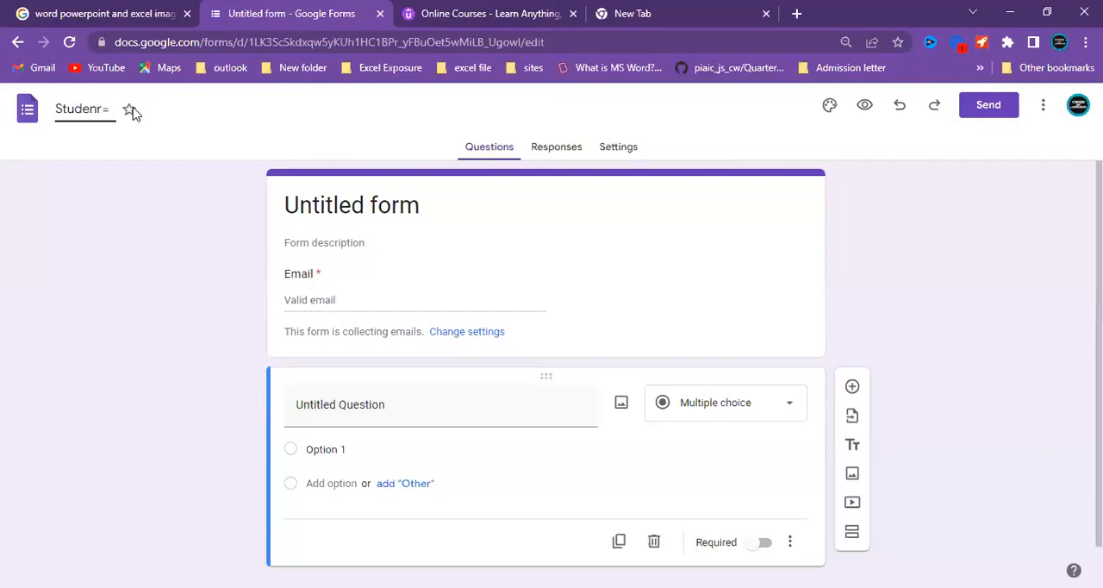
pyautogui.write('t Registration Form')
pyautogui.click(183, 203)
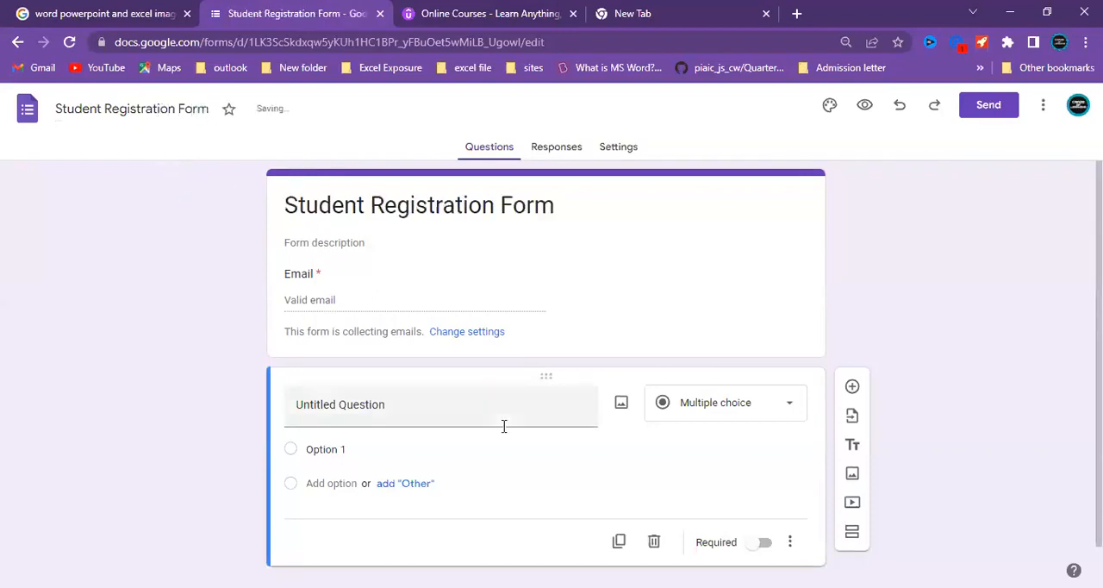
# Format the form's title "Student Registration Form" as bold, italic and underlined.
pyautogui.click(558, 204)
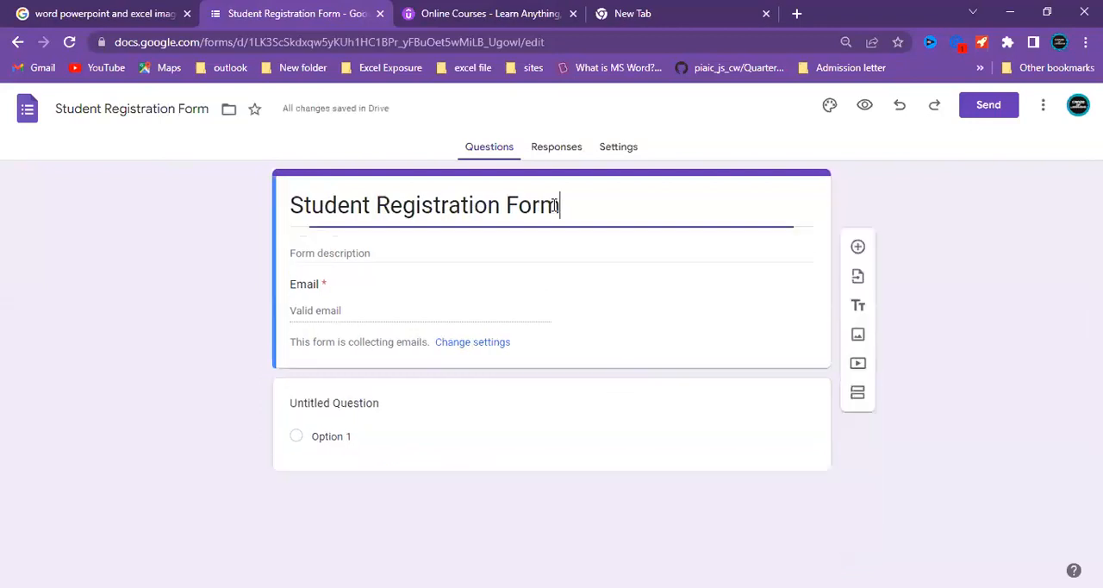
pyautogui.moveTo(560, 205); pyautogui.dragTo(291, 225)
pyautogui.click(303, 243)
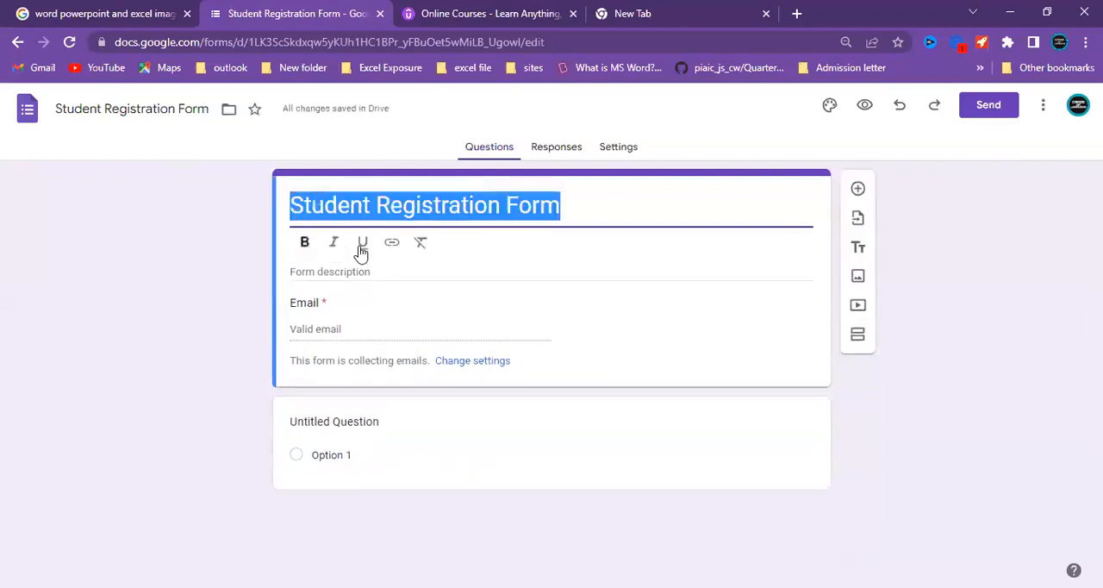
pyautogui.click(334, 245)
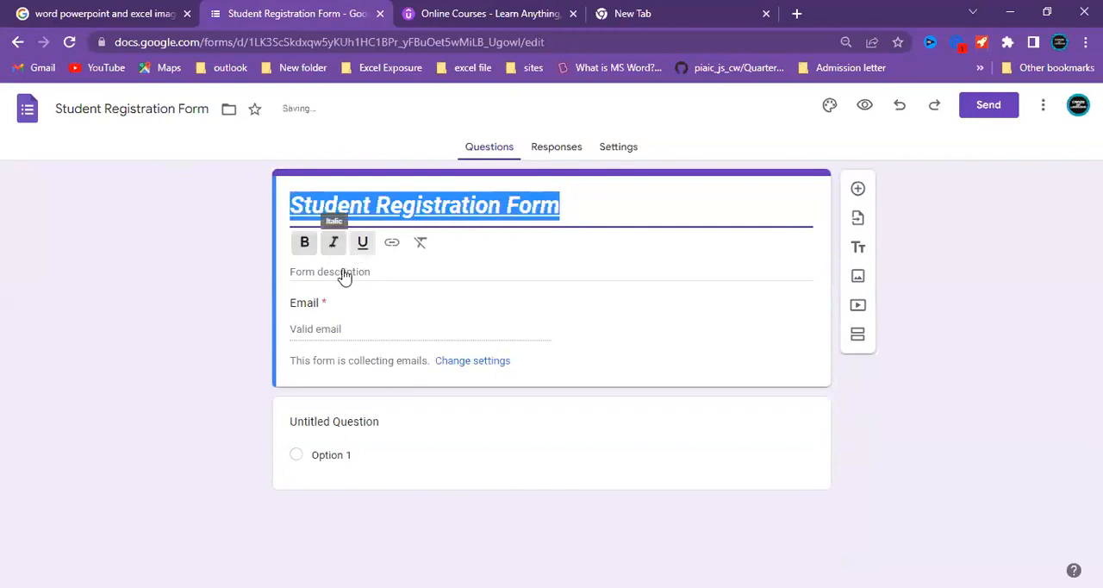
pyautogui.click(342, 273)
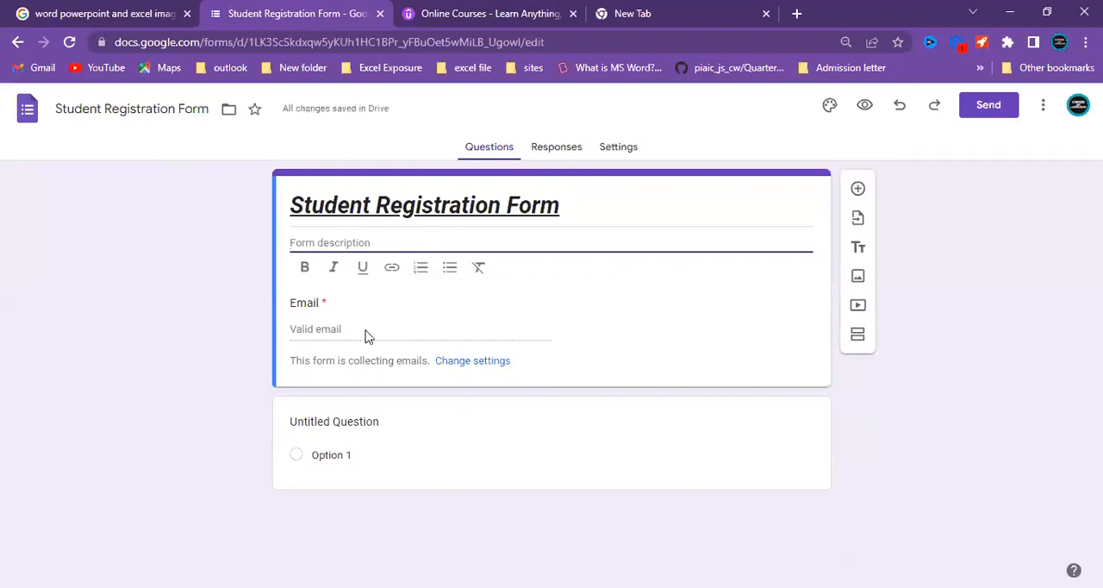
pyautogui.click(410, 374)
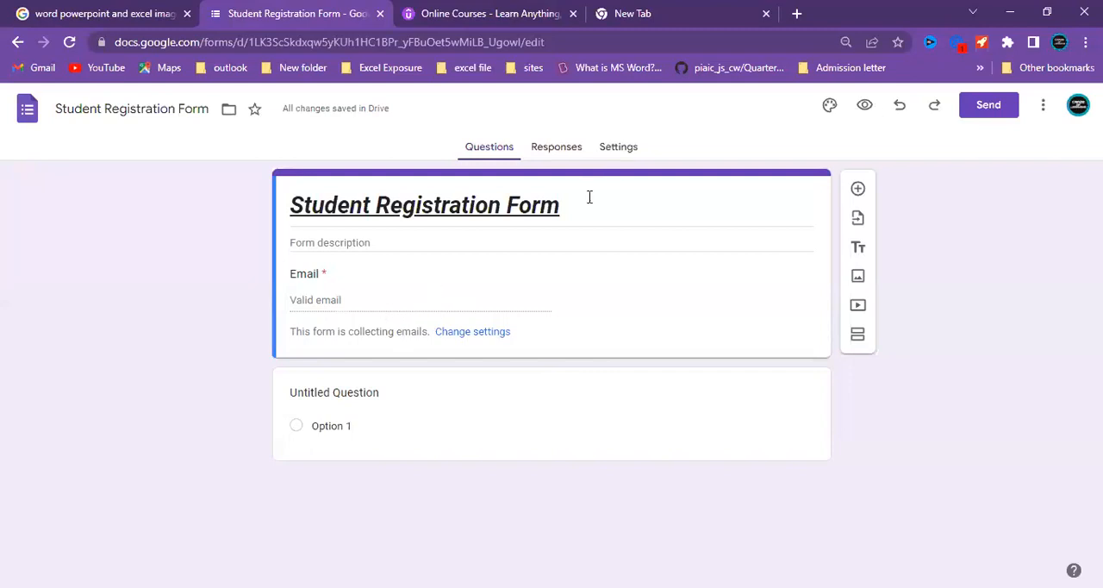
# Examine the form's response settings and the available email collection choices, and return to the questions.
pyautogui.click(615, 150)
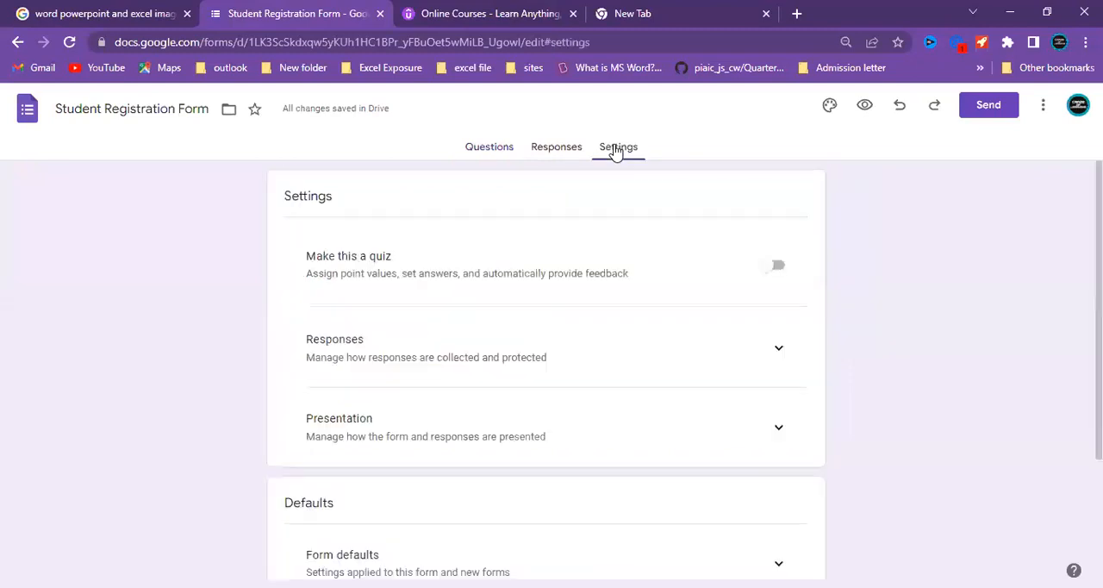
pyautogui.scroll(-2, 545, 362)
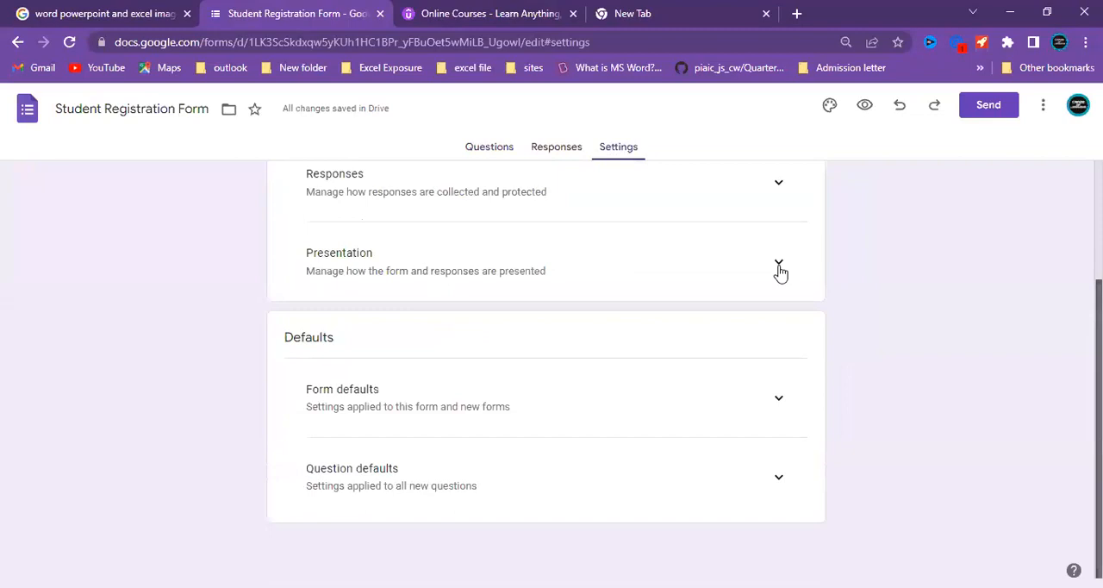
pyautogui.scroll(2, 778, 270)
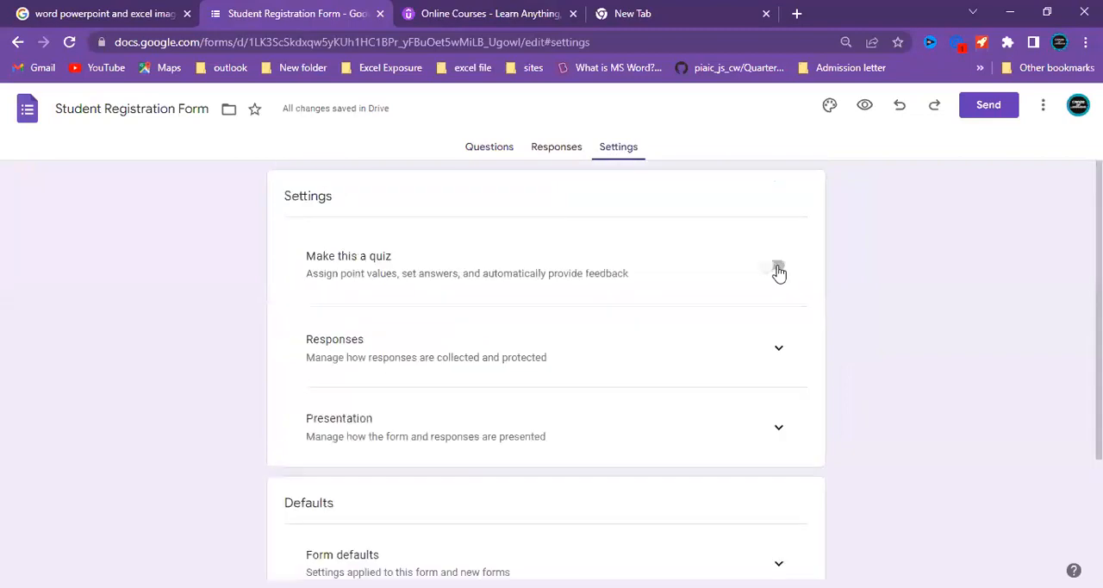
pyautogui.click(779, 351)
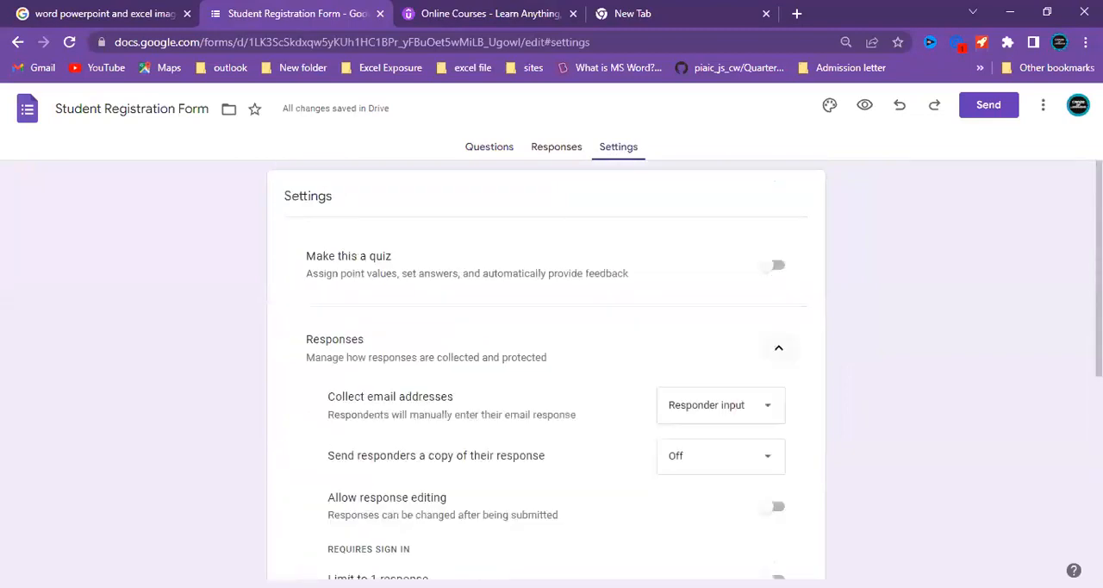
pyautogui.scroll(-2, 755, 342)
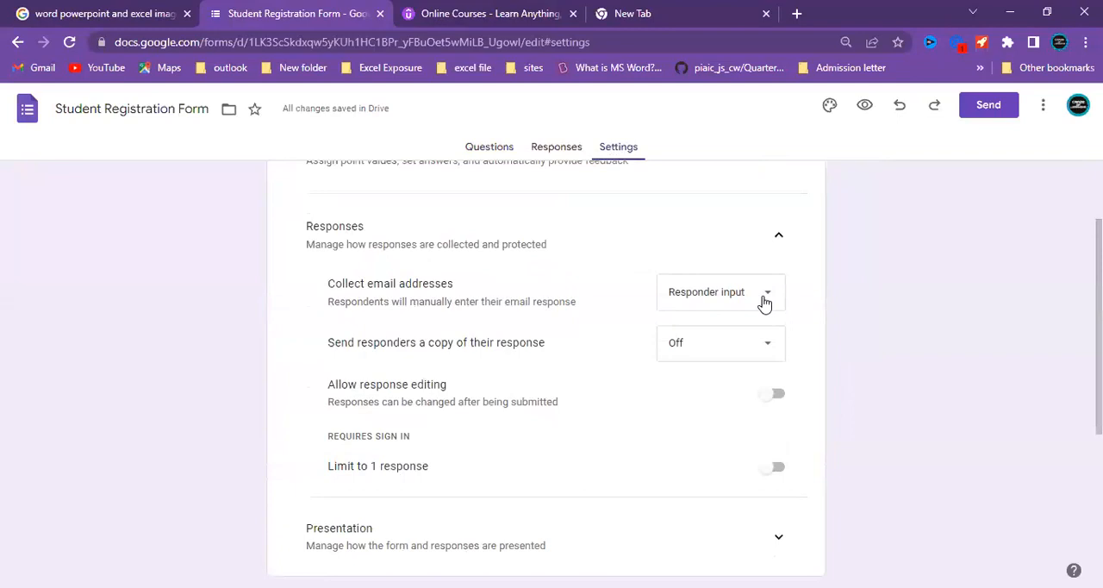
pyautogui.click(764, 298)
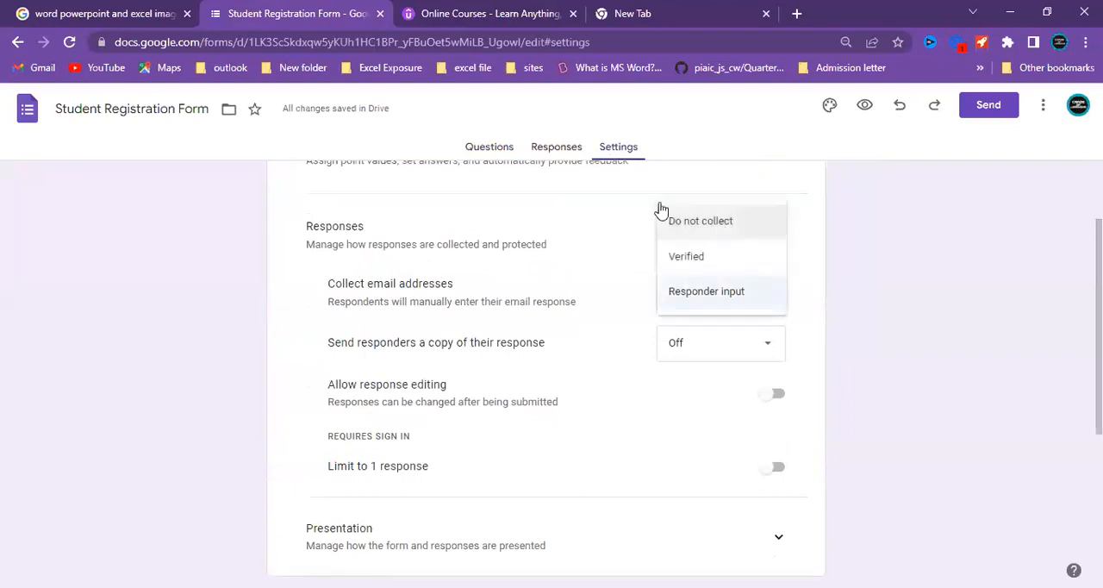
pyautogui.click(945, 337)
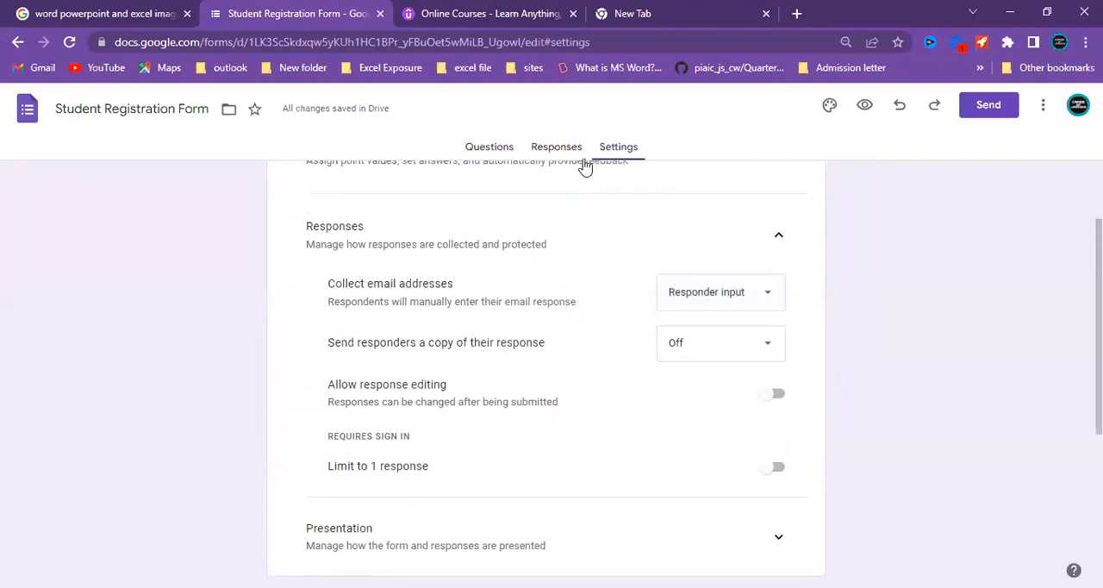
pyautogui.click(496, 155)
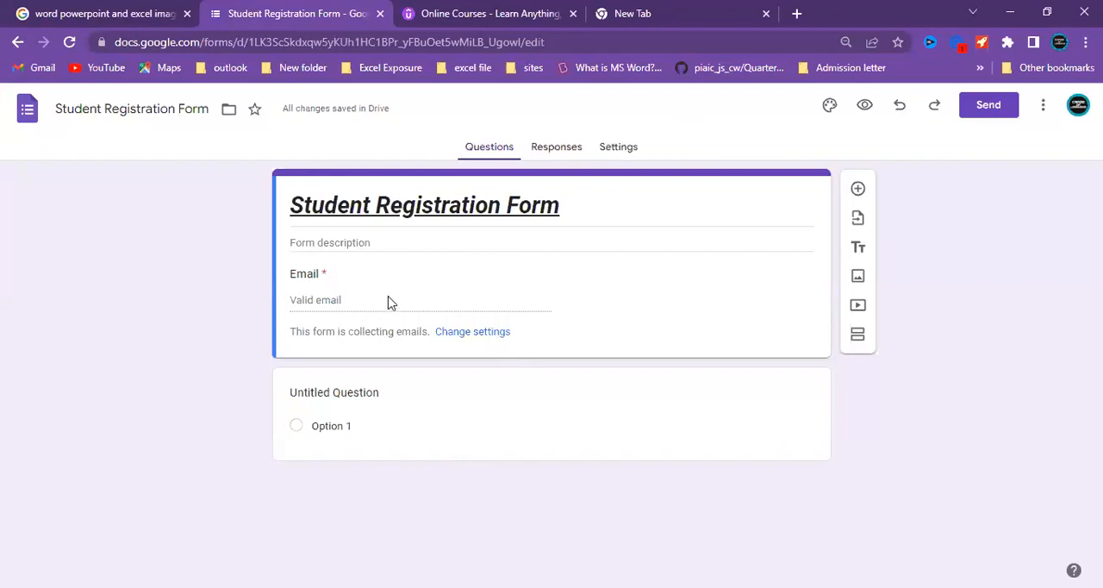
# Set the collection of email addresses to Do not collect and check the form's header section among the questions.
pyautogui.click(629, 148)
pyautogui.click(491, 157)
pyautogui.click(620, 148)
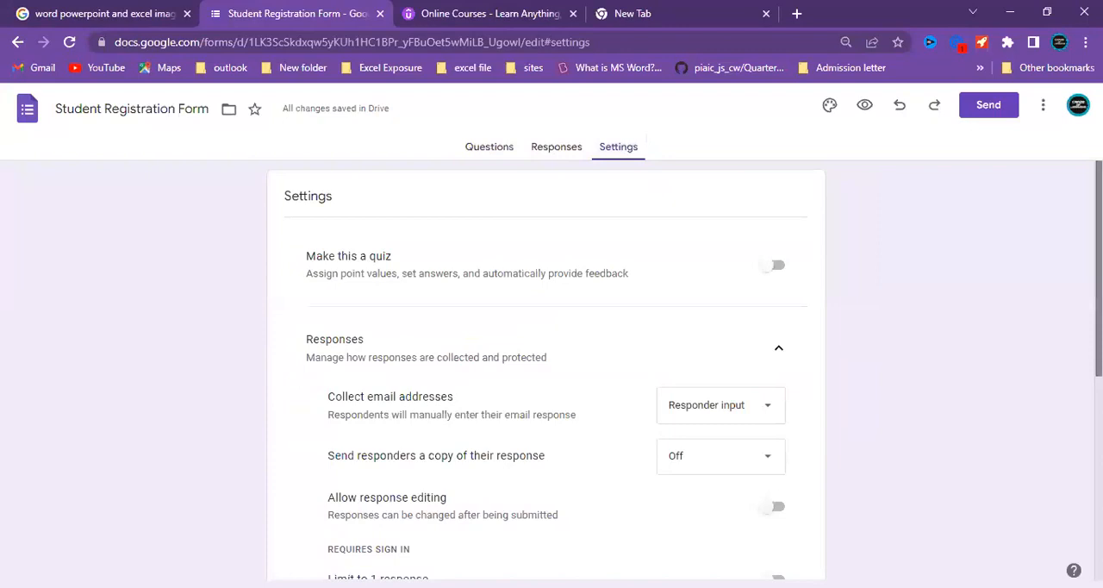
pyautogui.scroll(-2, 1009, 255)
pyautogui.scroll(1, 1009, 256)
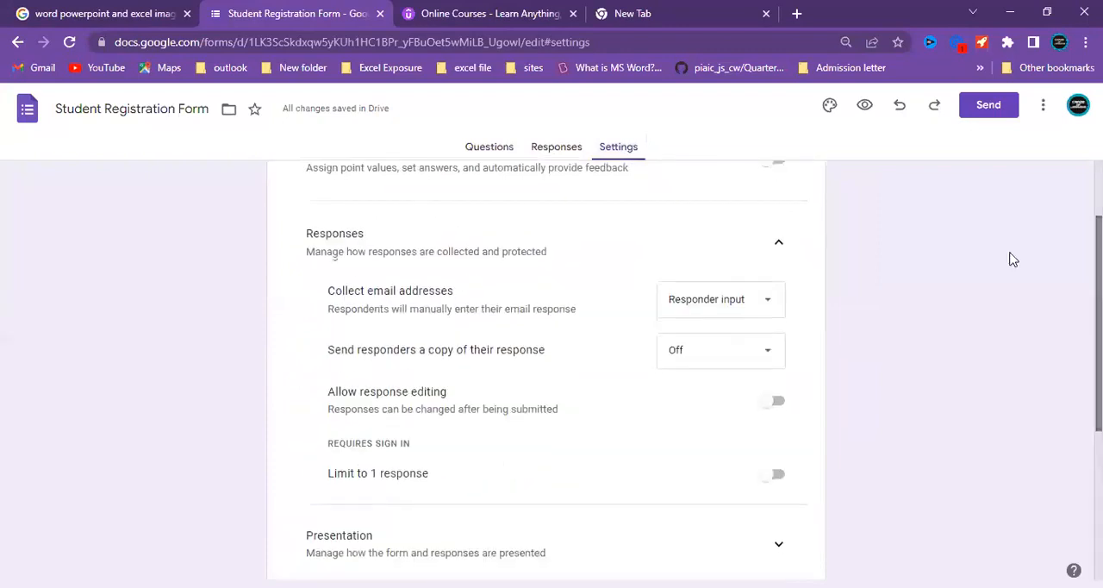
pyautogui.click(771, 302)
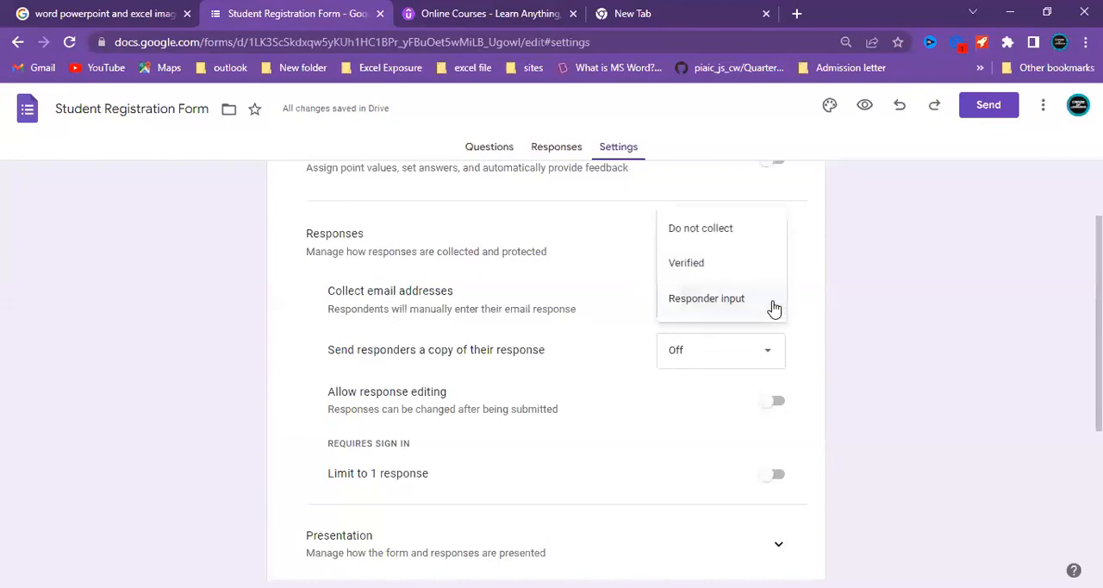
pyautogui.click(722, 231)
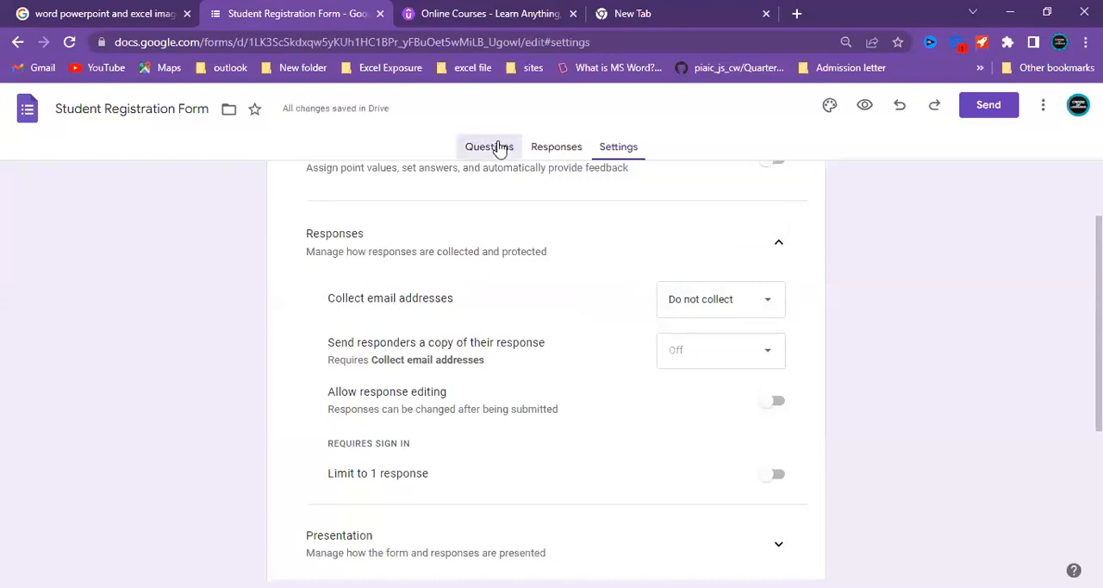
pyautogui.click(499, 148)
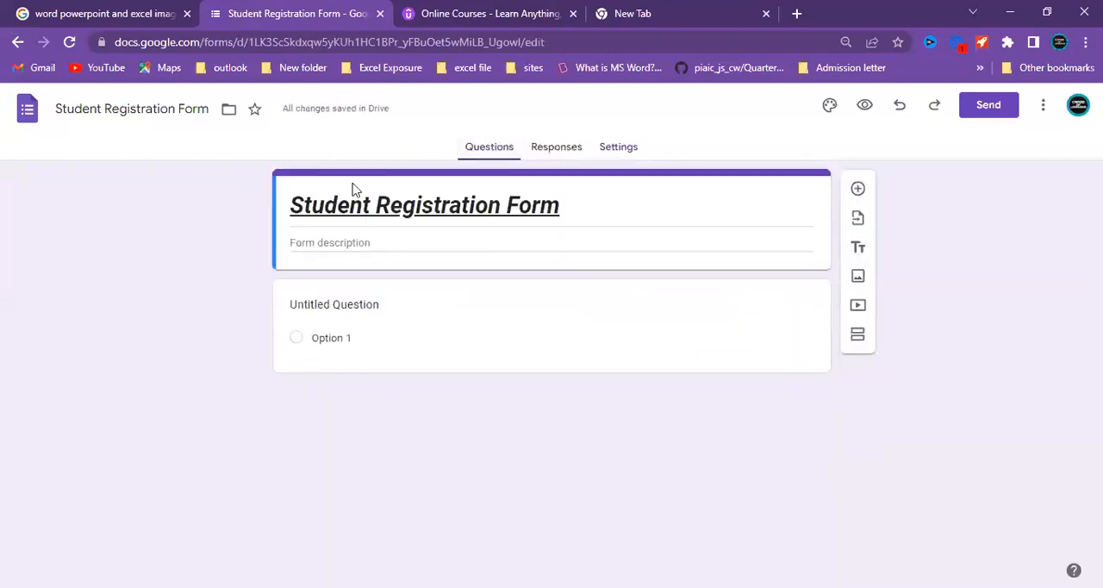
# Set the collection of email addresses to Responder input and return to the questions.
pyautogui.click(613, 152)
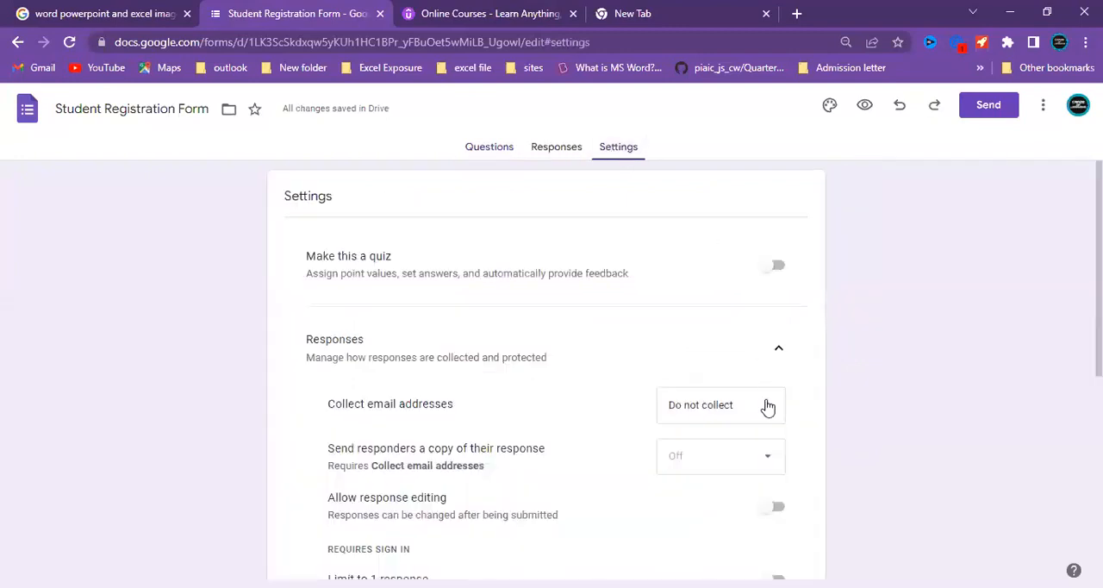
pyautogui.click(766, 412)
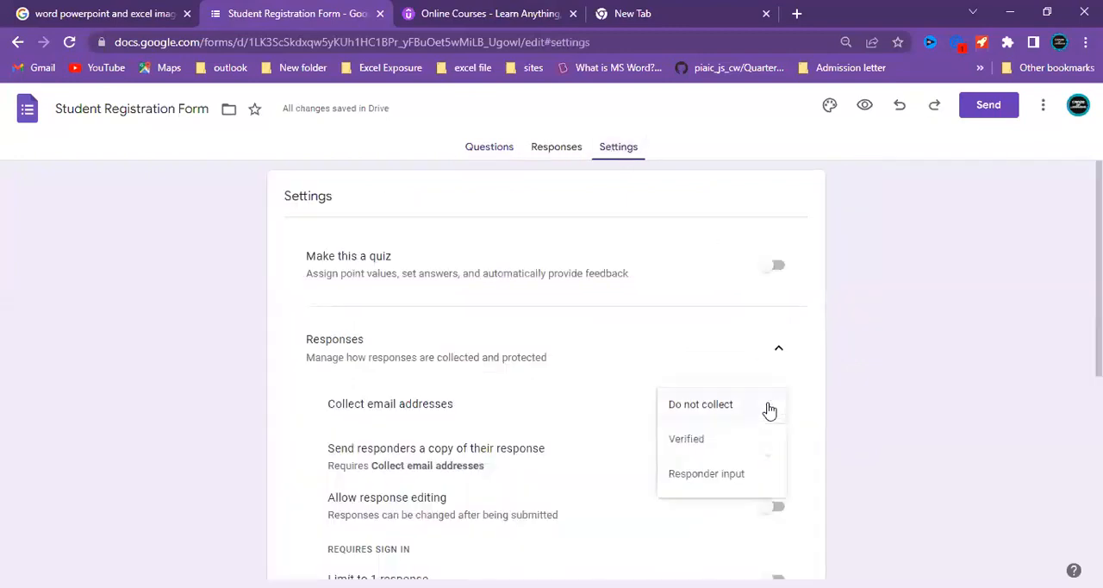
pyautogui.click(732, 476)
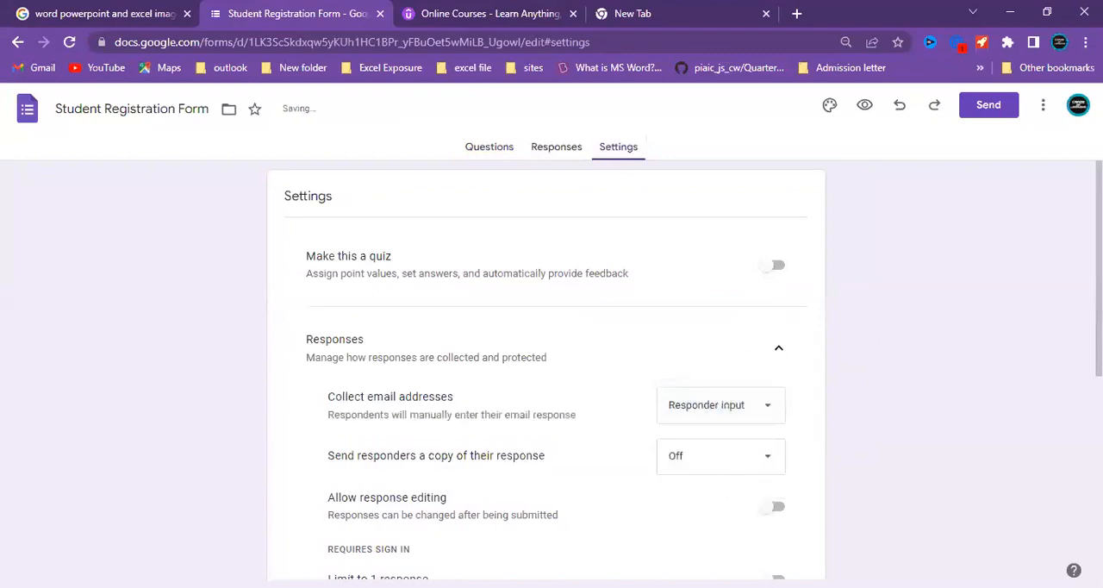
pyautogui.scroll(-1, 551, 370)
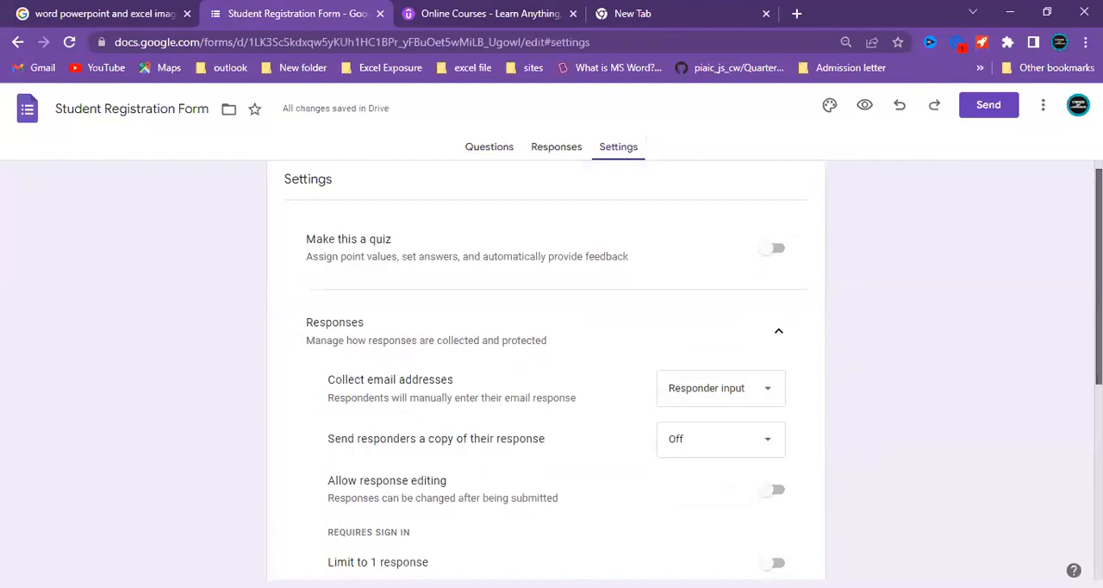
pyautogui.scroll(-1, 552, 370)
pyautogui.scroll(1, 551, 371)
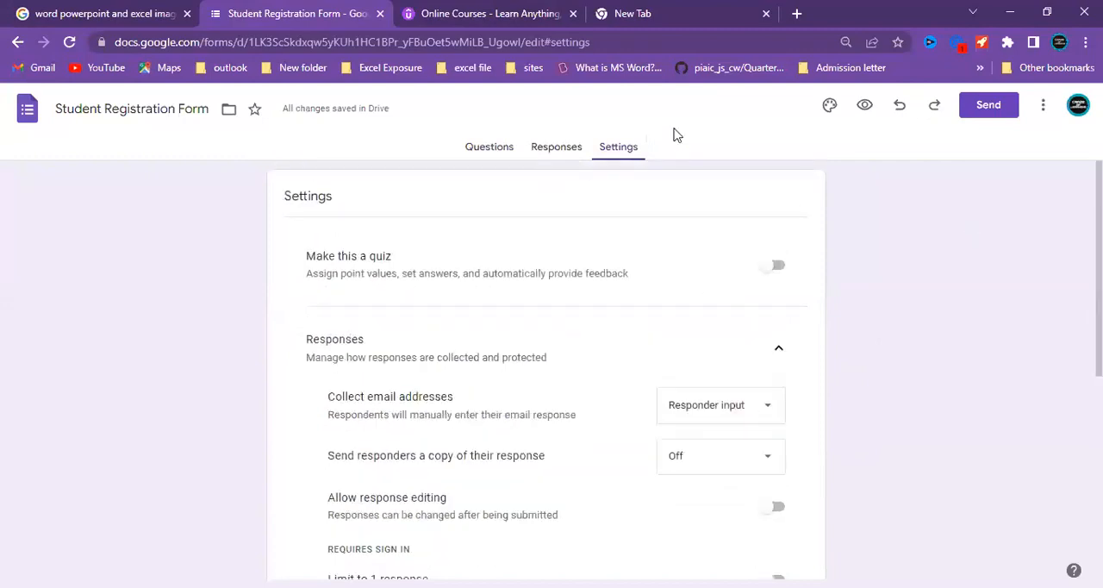
pyautogui.click(491, 154)
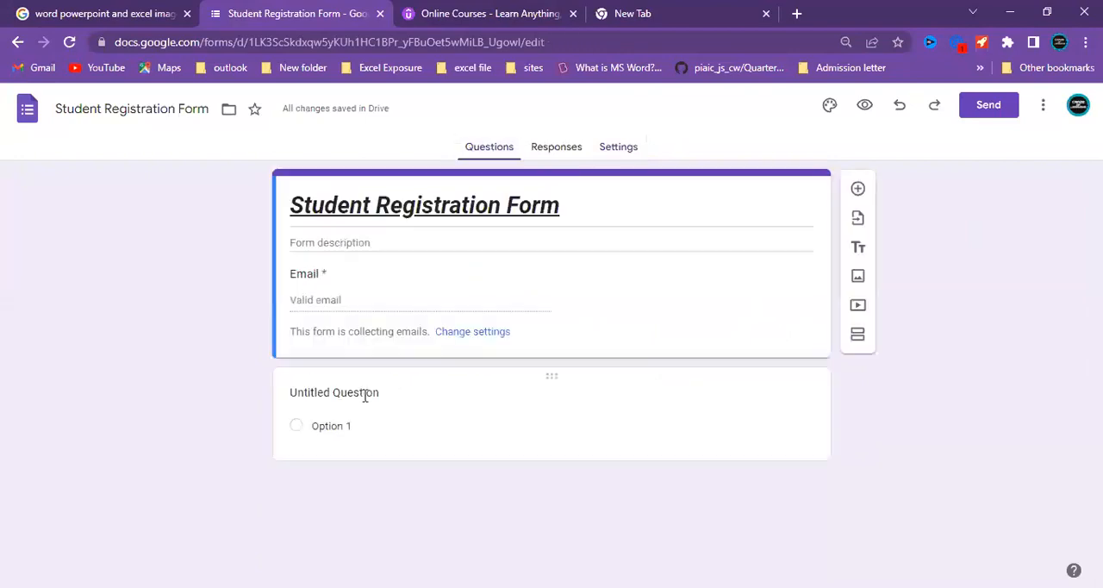
# Replace the title of the untitled question with "Name of Student".
pyautogui.click(345, 393)
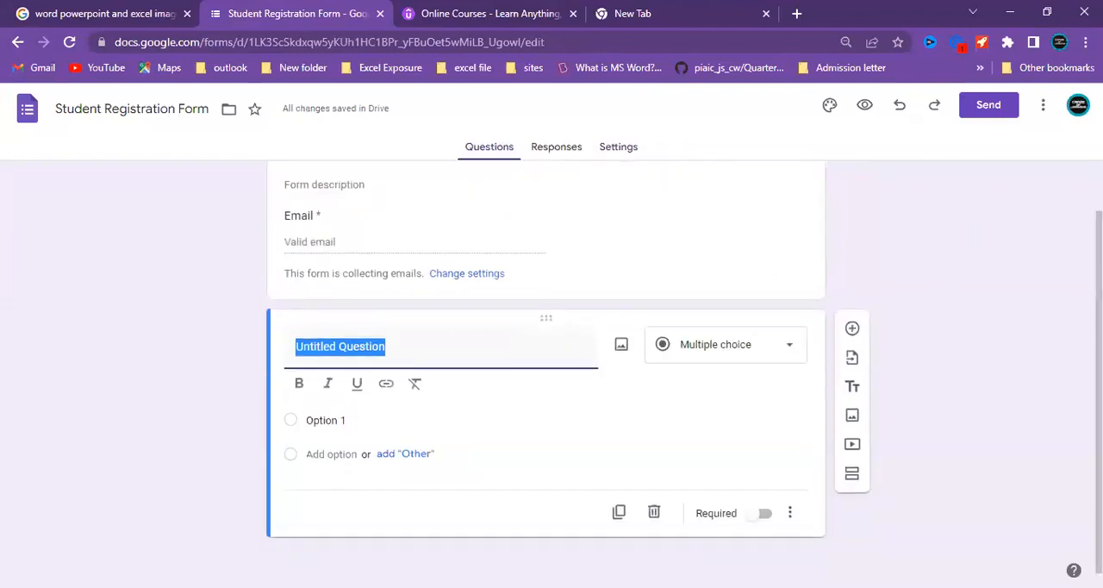
pyautogui.click(465, 344)
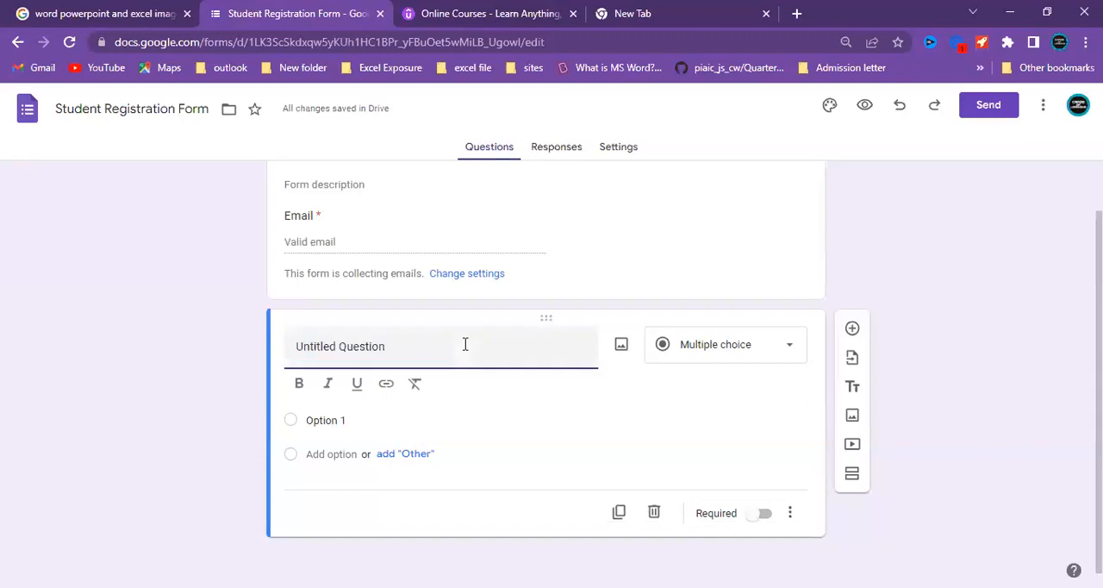
pyautogui.press('BackSpace')
pyautogui.press('BackSpace')
pyautogui.press('BackSpace')
pyautogui.press('BackSpace')
pyautogui.press('BackSpace')
pyautogui.press('BackSpace')
pyautogui.press('BackSpace')
pyautogui.press('BackSpace')
pyautogui.press('BackSpace')
pyautogui.press('BackSpace')
pyautogui.press('BackSpace')
pyautogui.press('BackSpace')
pyautogui.press('BackSpace')
pyautogui.press('BackSpace')
pyautogui.press('BackSpace')
pyautogui.press('BackSpace')
pyautogui.press('BackSpace')
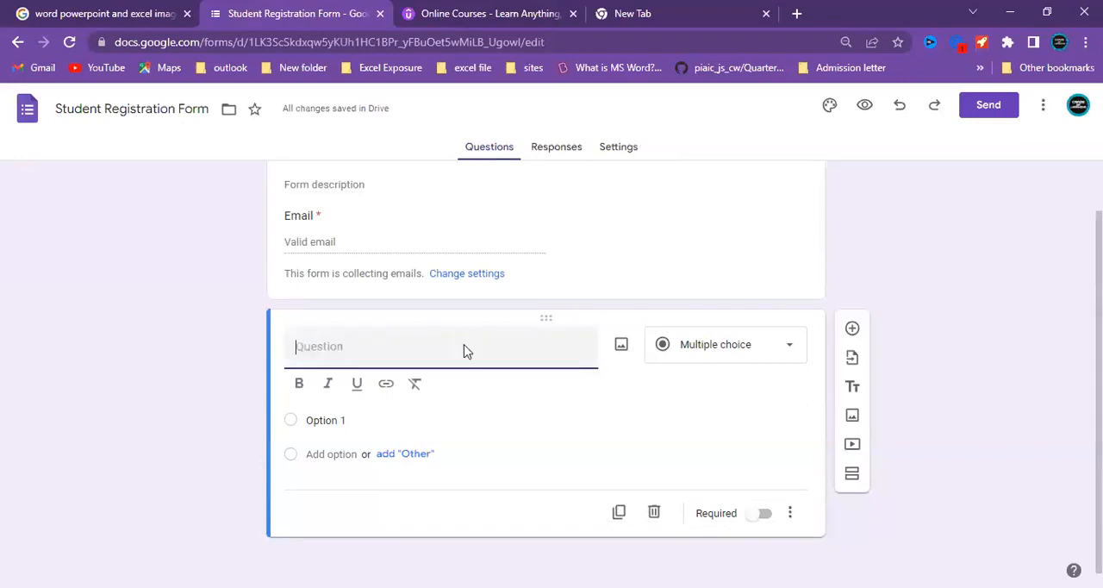
pyautogui.write('N')
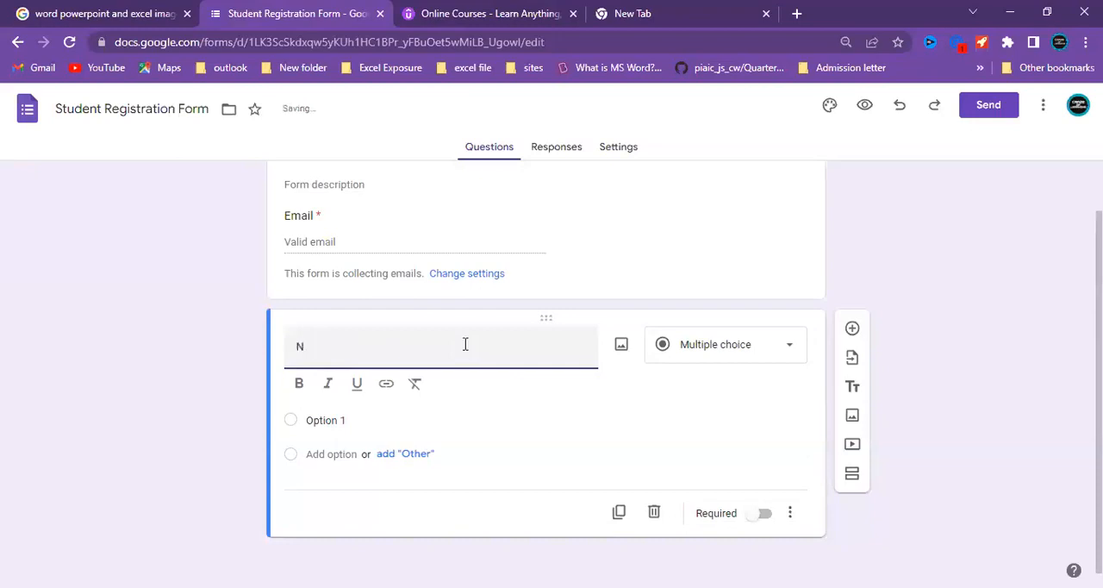
pyautogui.write('ame')
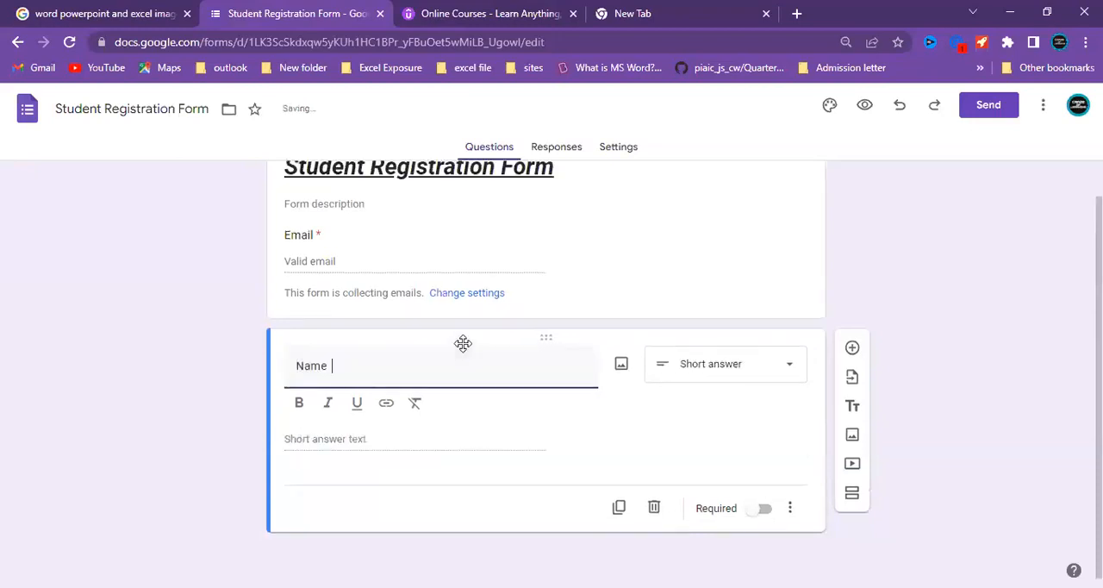
pyautogui.write(' of Student')
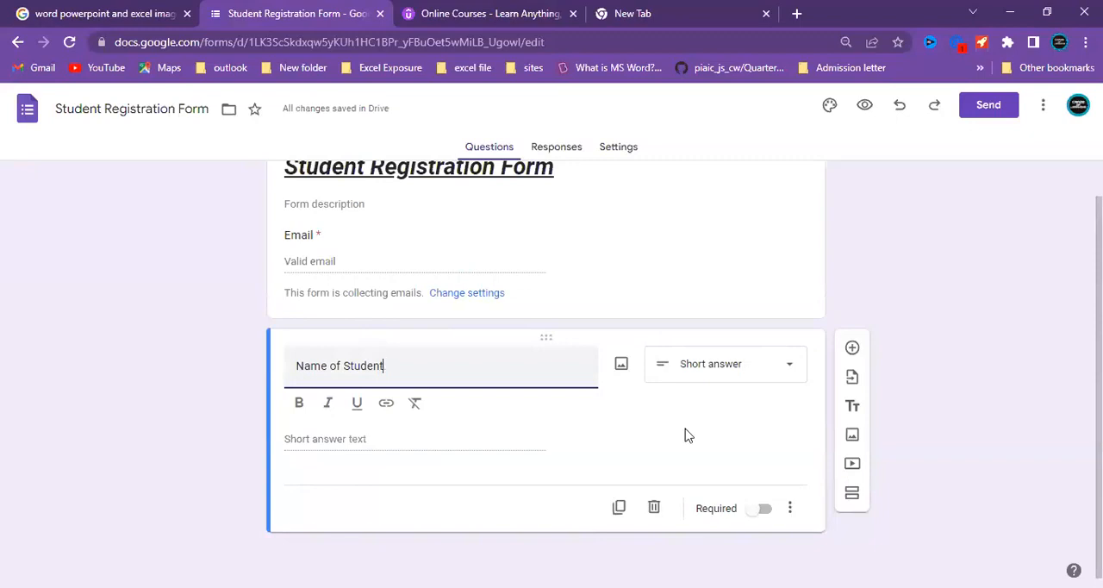
# Look over the available question types, and cut and re-paste the title "Name of Student".
pyautogui.click(789, 370)
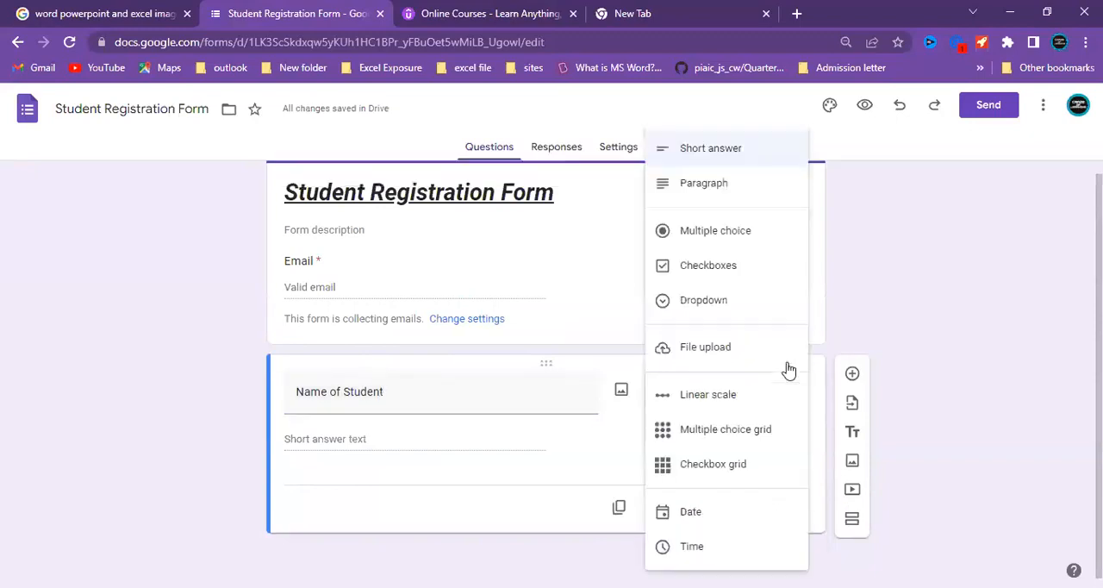
pyautogui.click(879, 235)
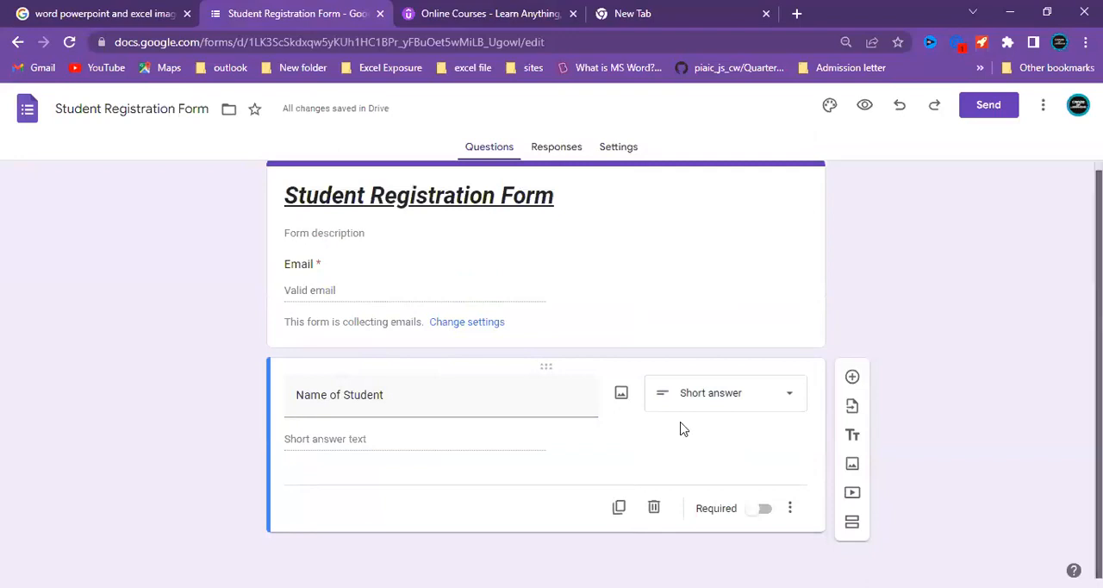
pyautogui.click(293, 394)
pyautogui.hotkey('ctrl', 'x')
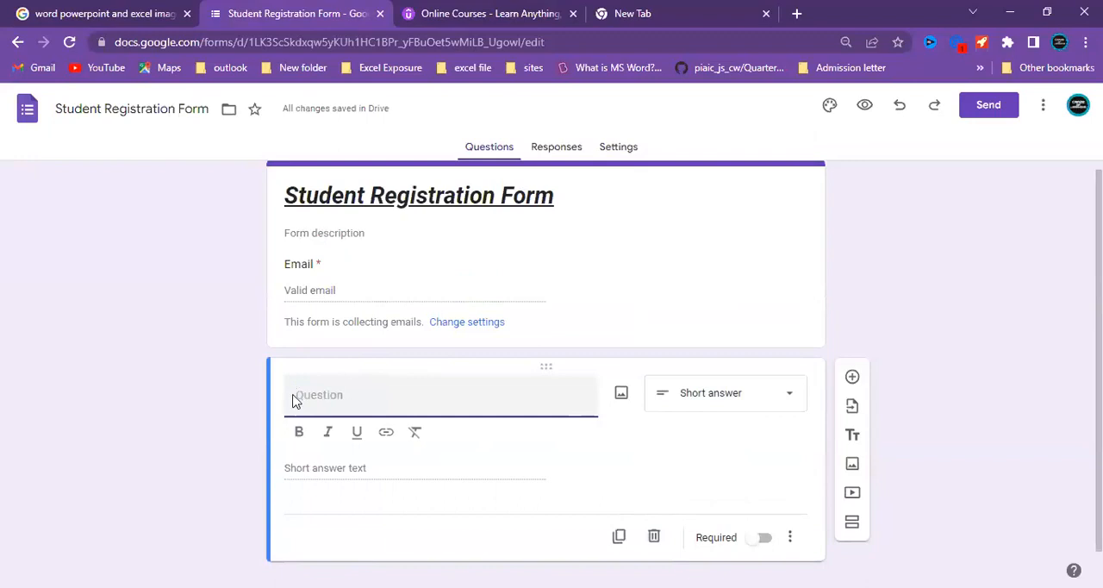
pyautogui.hotkey('ctrl', 'v')
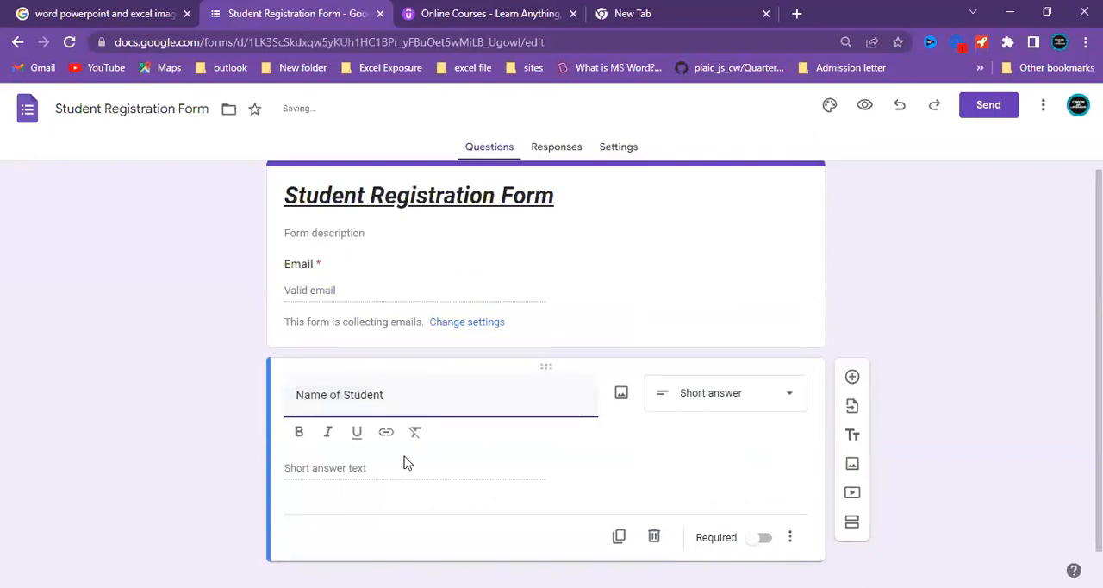
# Make the "Name of Student" question required.
pyautogui.click(916, 371)
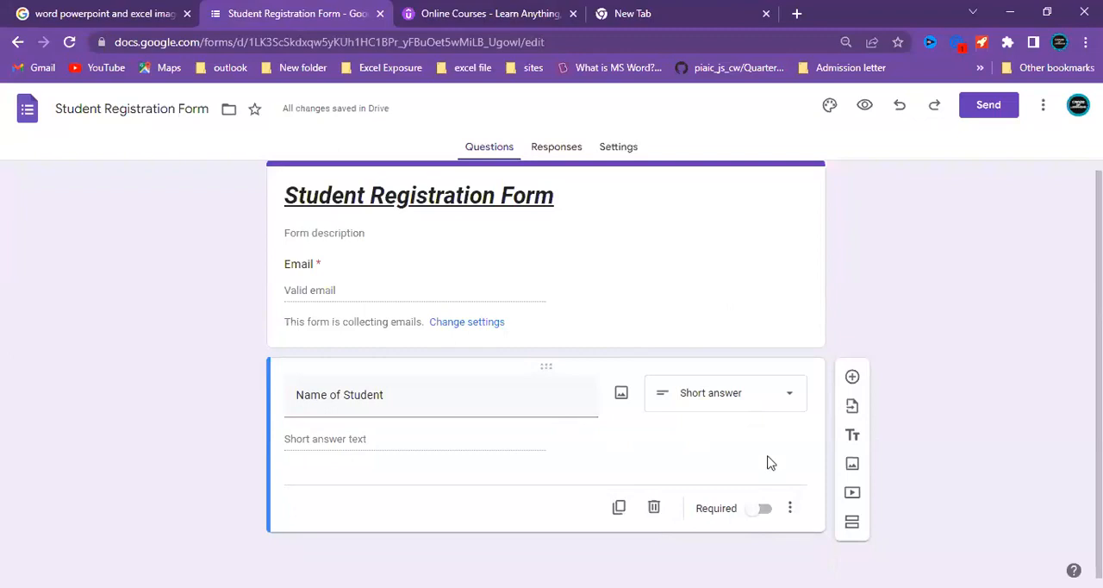
pyautogui.click(759, 509)
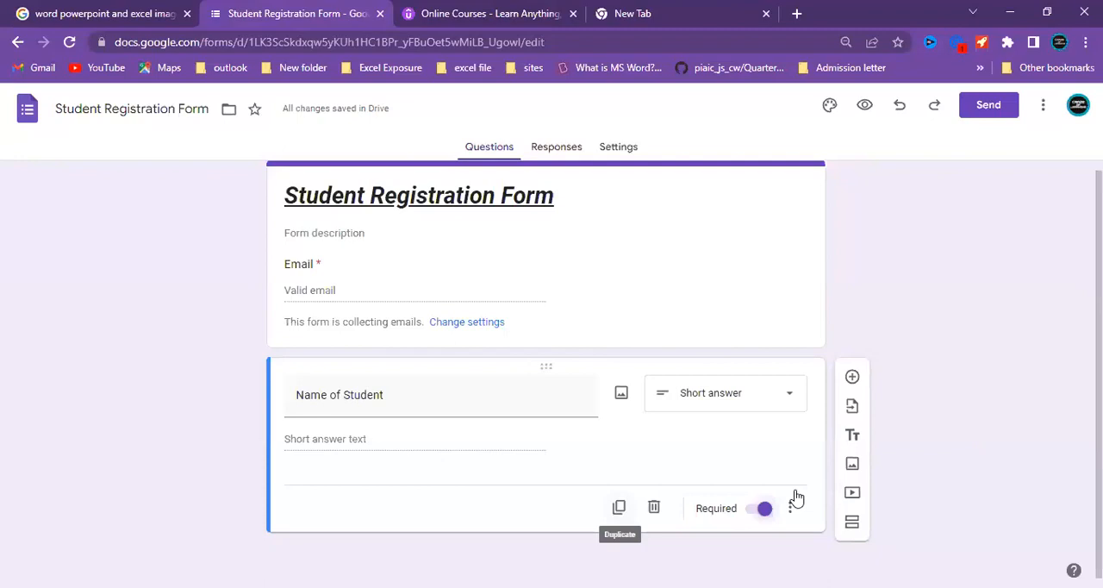
# Add a new question below "Name of Student" and title it "Education".
pyautogui.click(852, 378)
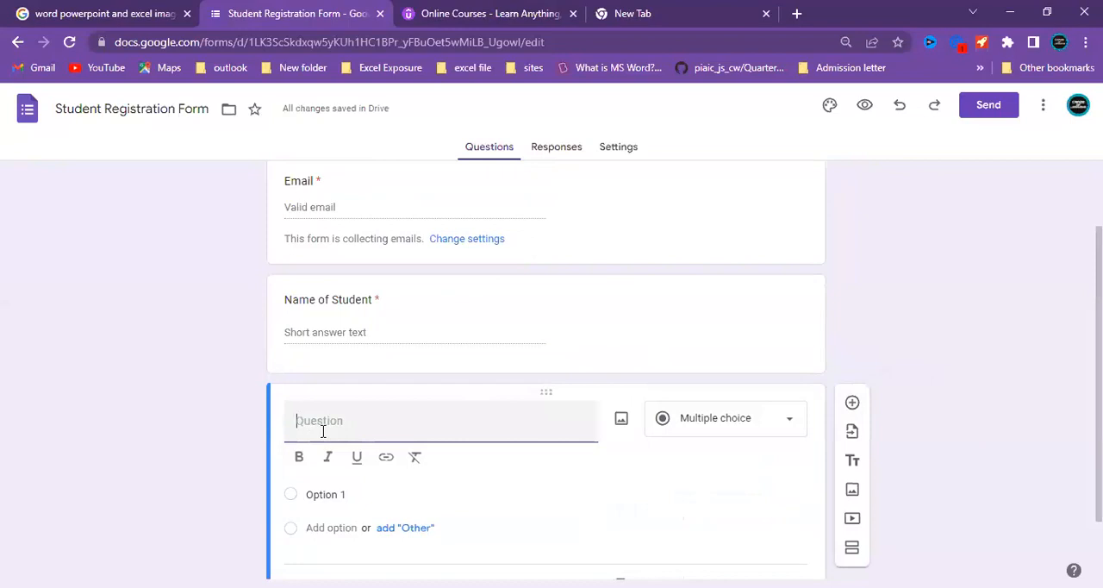
pyautogui.write('Education')
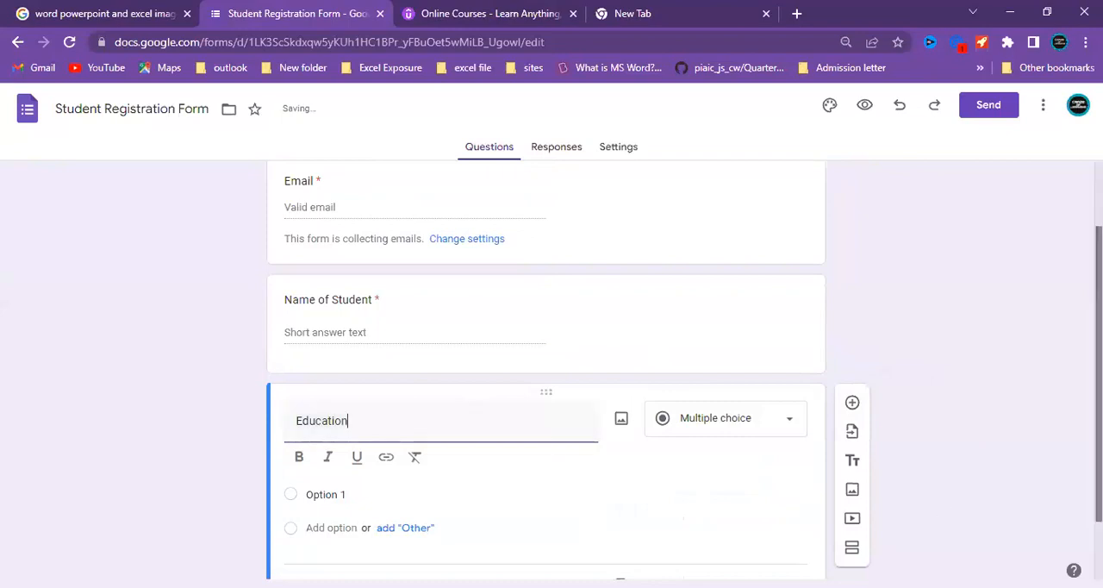
pyautogui.moveTo(1098, 412); pyautogui.dragTo(1098, 416)
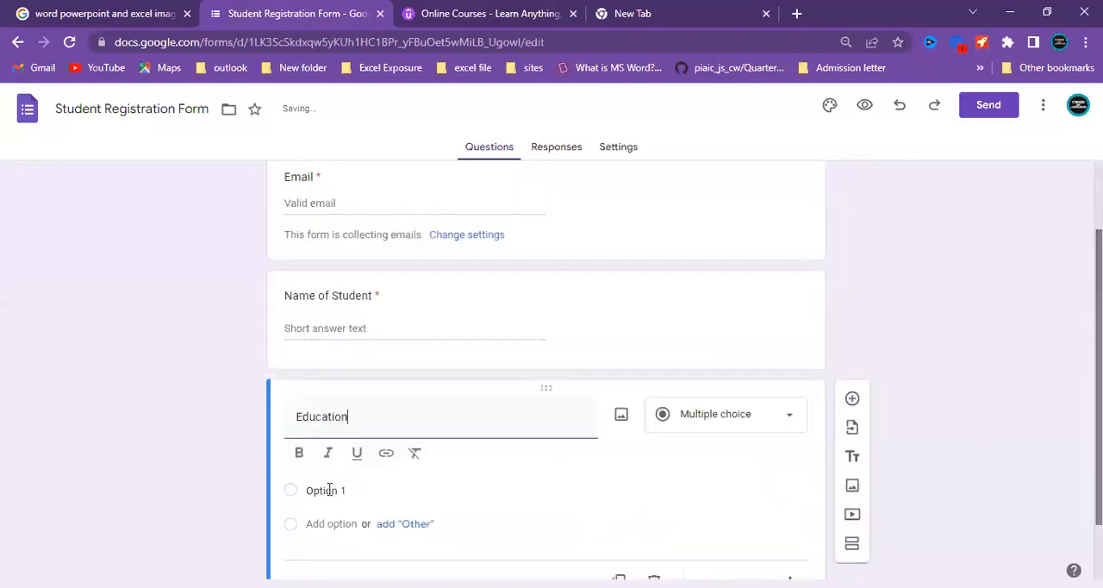
pyautogui.click(715, 497)
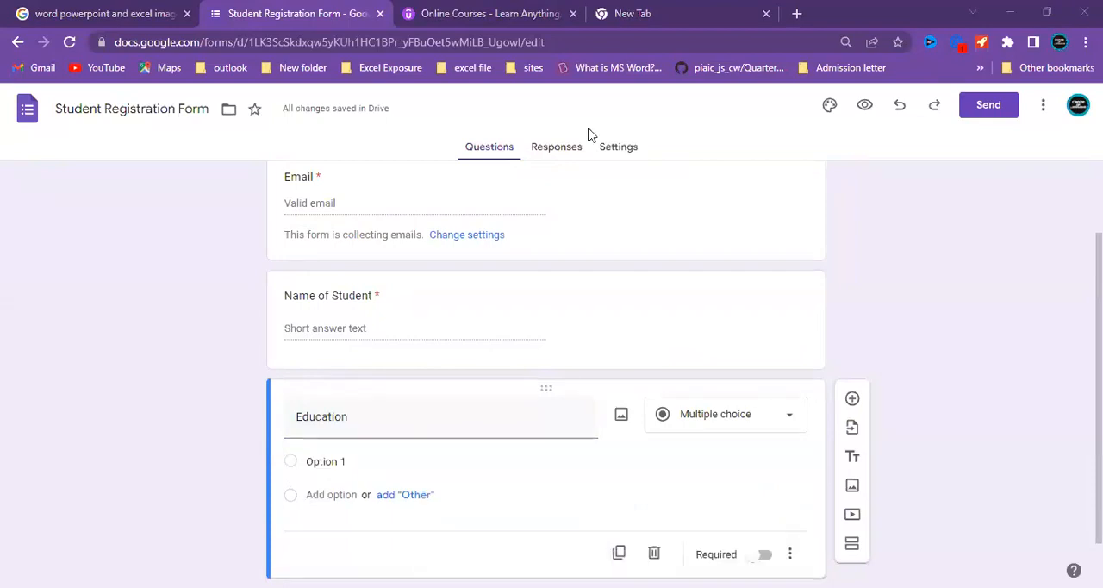
# Replace the first option of the "Education" question with "Matric".
pyautogui.click(726, 335)
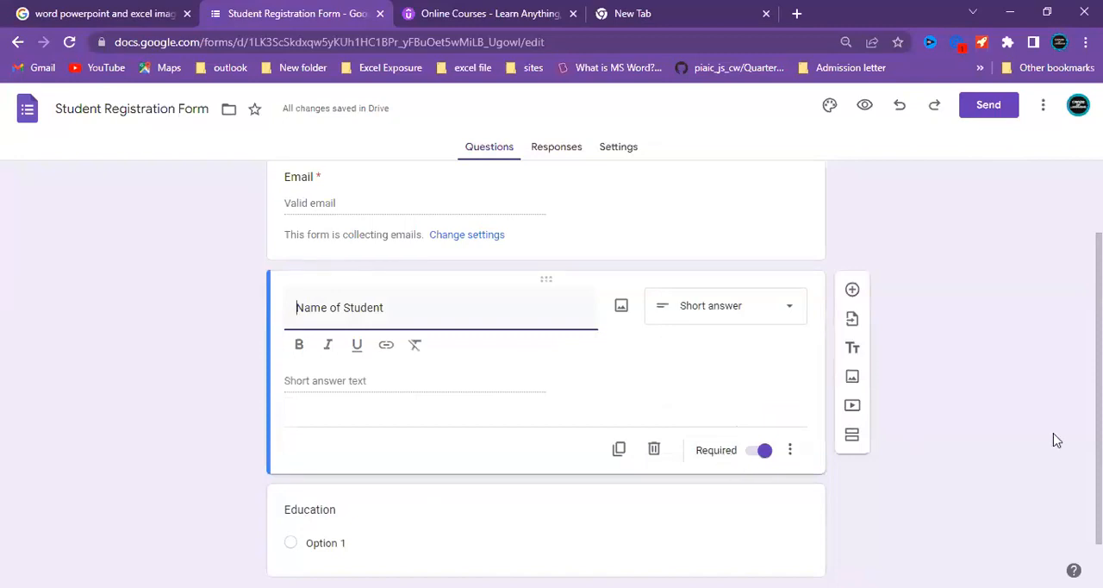
pyautogui.scroll(-1, 1054, 442)
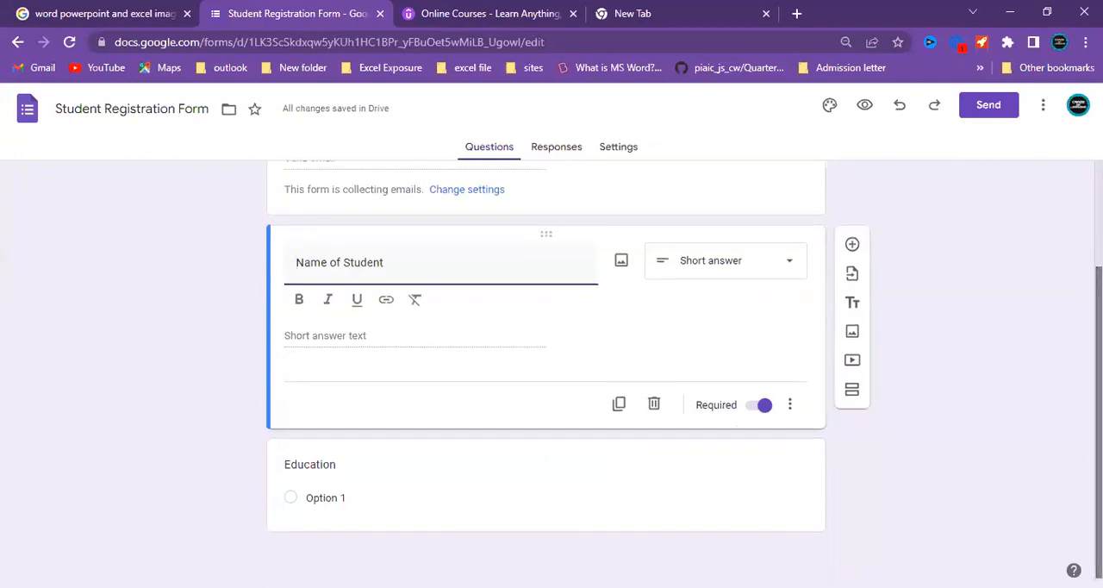
pyautogui.click(338, 496)
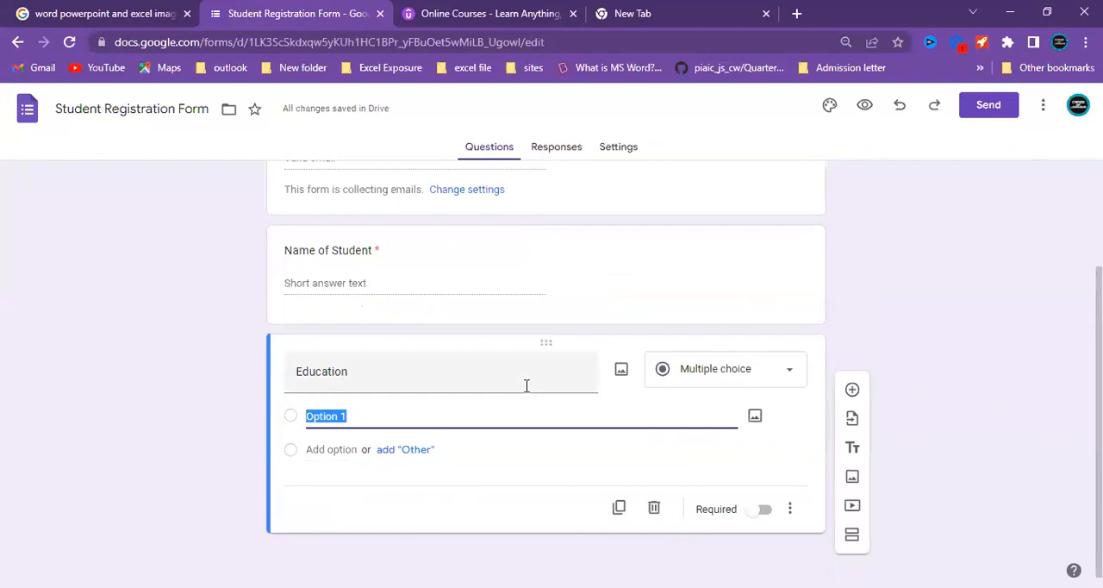
pyautogui.click(492, 421)
pyautogui.press('BackSpace')
pyautogui.press('BackSpace')
pyautogui.press('BackSpace')
pyautogui.press('BackSpace')
pyautogui.press('BackSpace')
pyautogui.press('BackSpace')
pyautogui.press('BackSpace')
pyautogui.write('Matric')
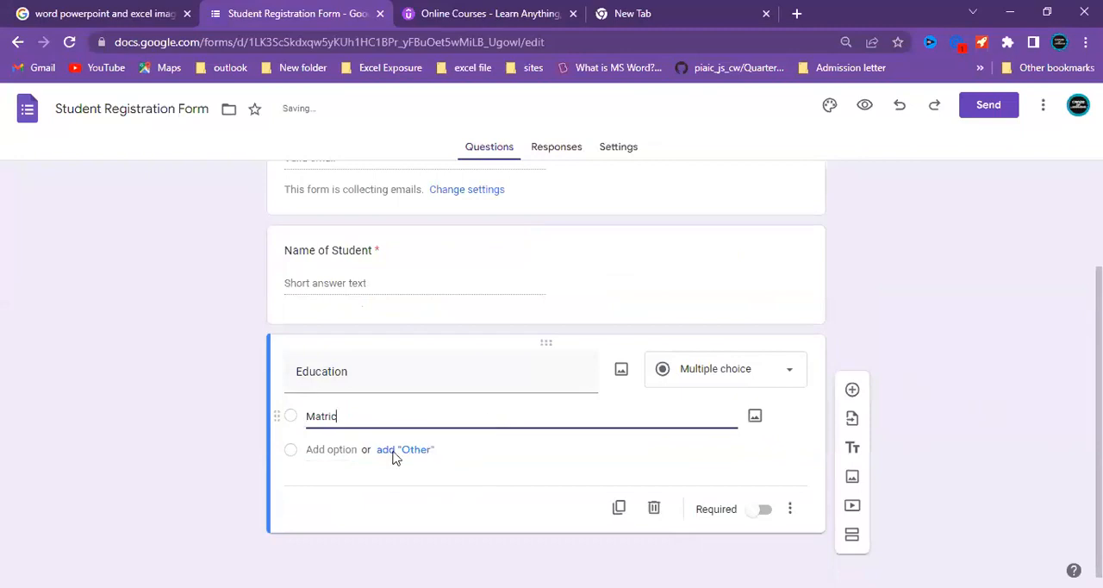
# Add the option "Inter" and a third option with its default text to the "Education" question.
pyautogui.click(336, 449)
pyautogui.write('Inter')
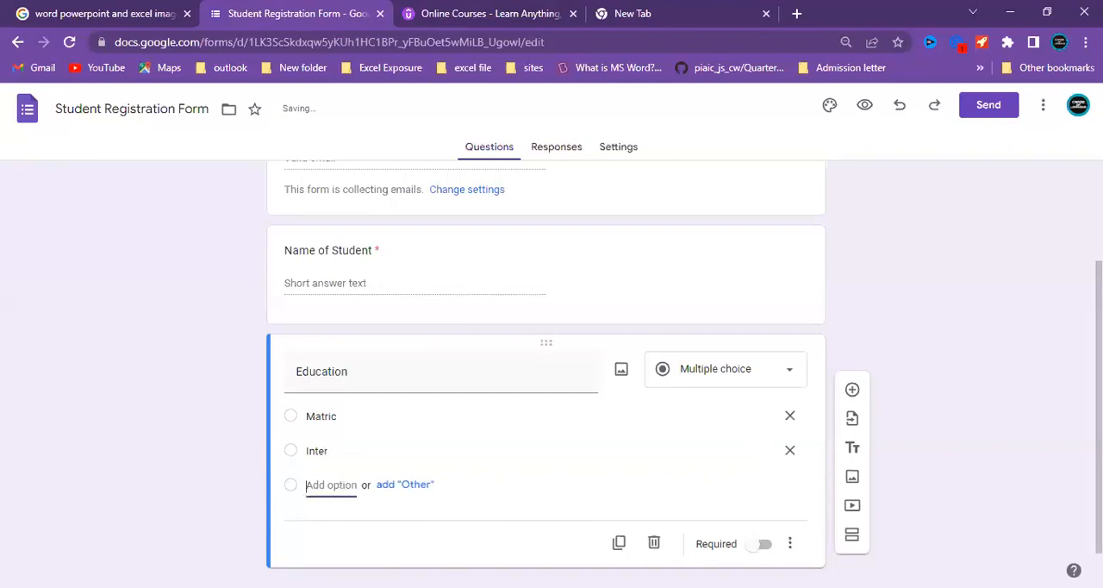
pyautogui.click(342, 484)
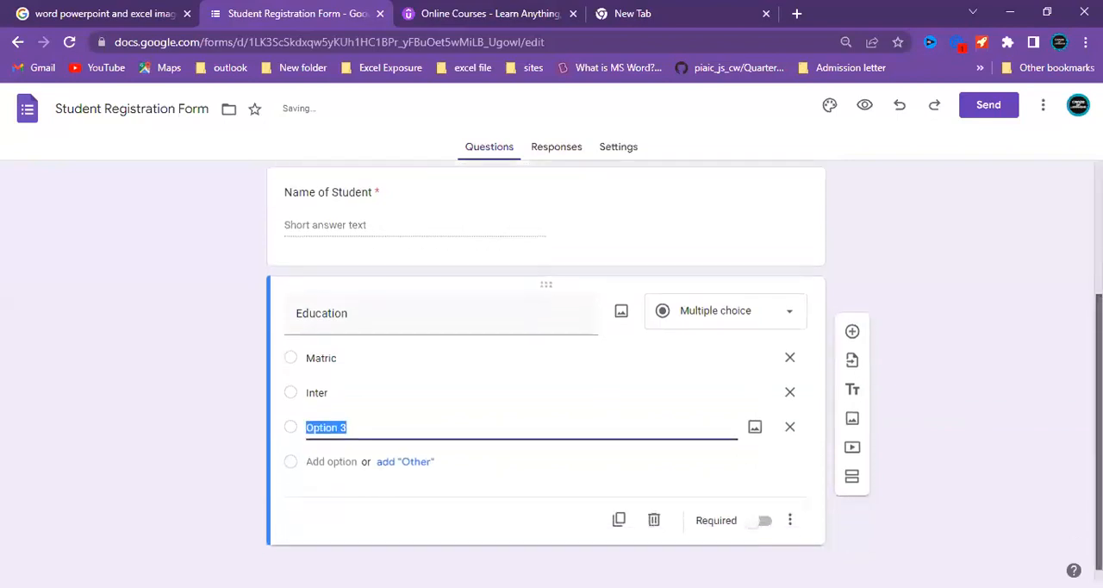
pyautogui.click(472, 298)
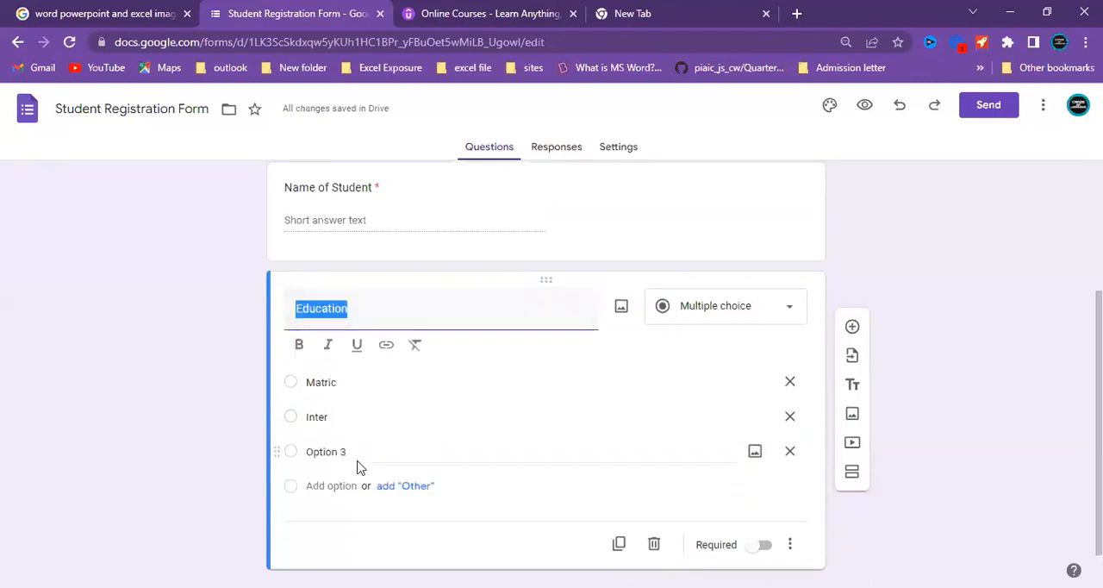
# Check the additional settings of the "Education" question and make the question required.
pyautogui.click(816, 486)
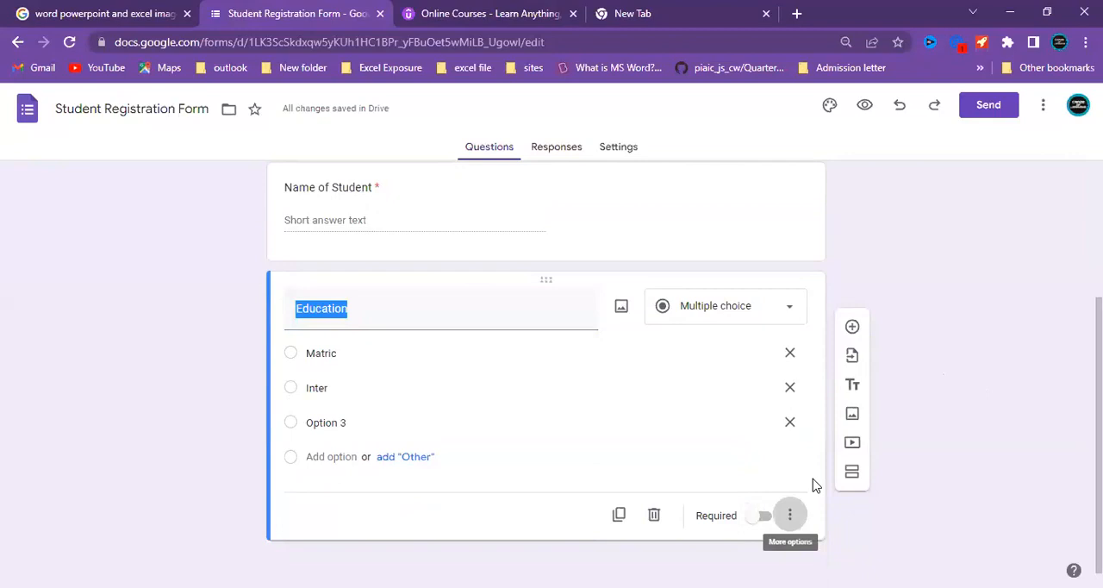
pyautogui.press('Return')
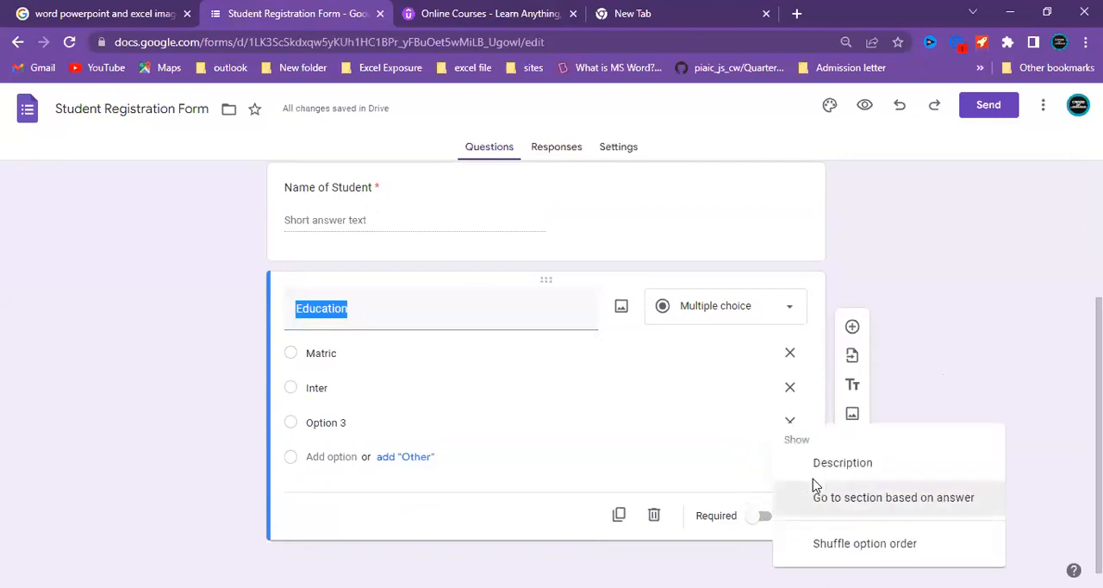
pyautogui.click(961, 387)
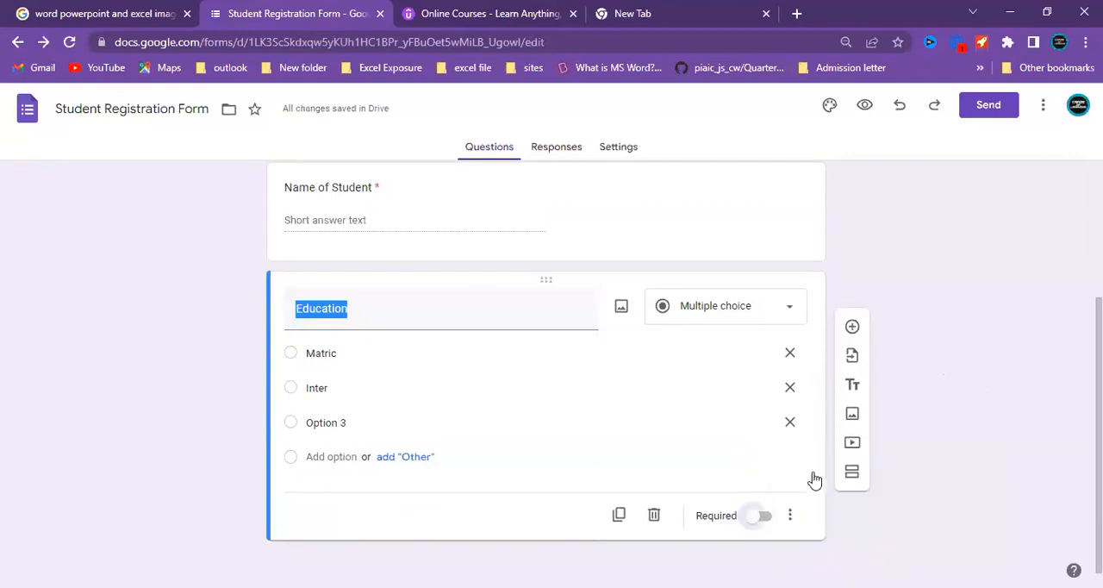
pyautogui.click(764, 515)
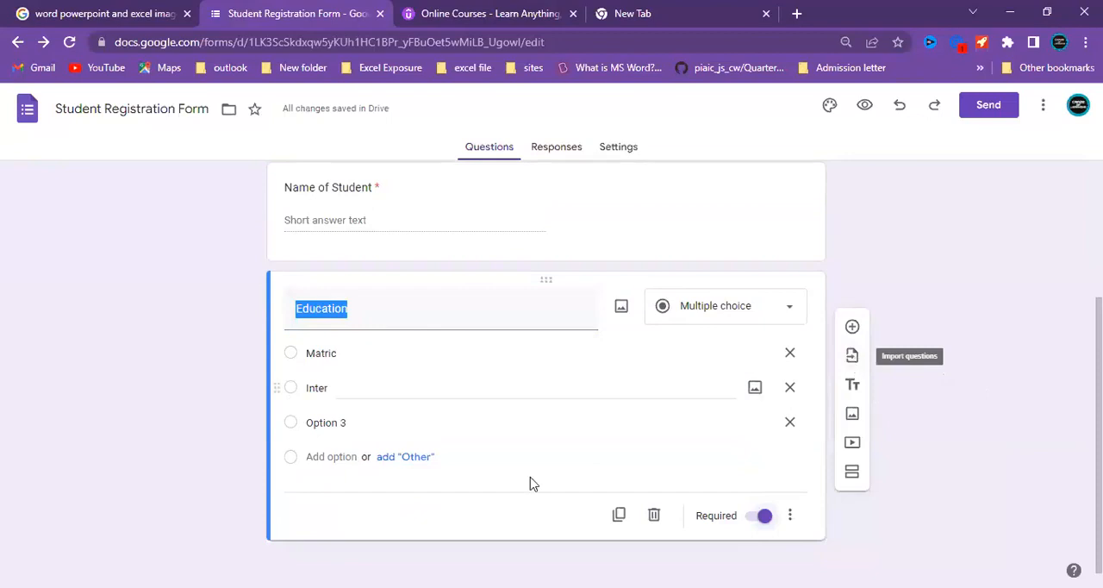
# Review the form from its title to the "Education" question, and look over the question types available for it.
pyautogui.click(967, 289)
pyautogui.scroll(2, 968, 289)
pyautogui.scroll(1, 551, 371)
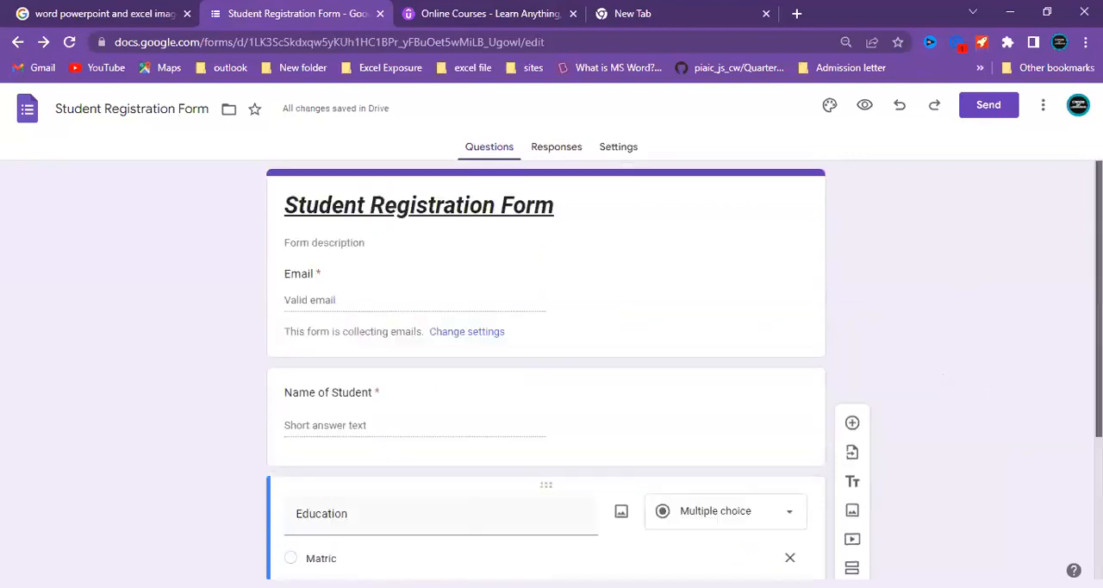
pyautogui.scroll(-2, 552, 370)
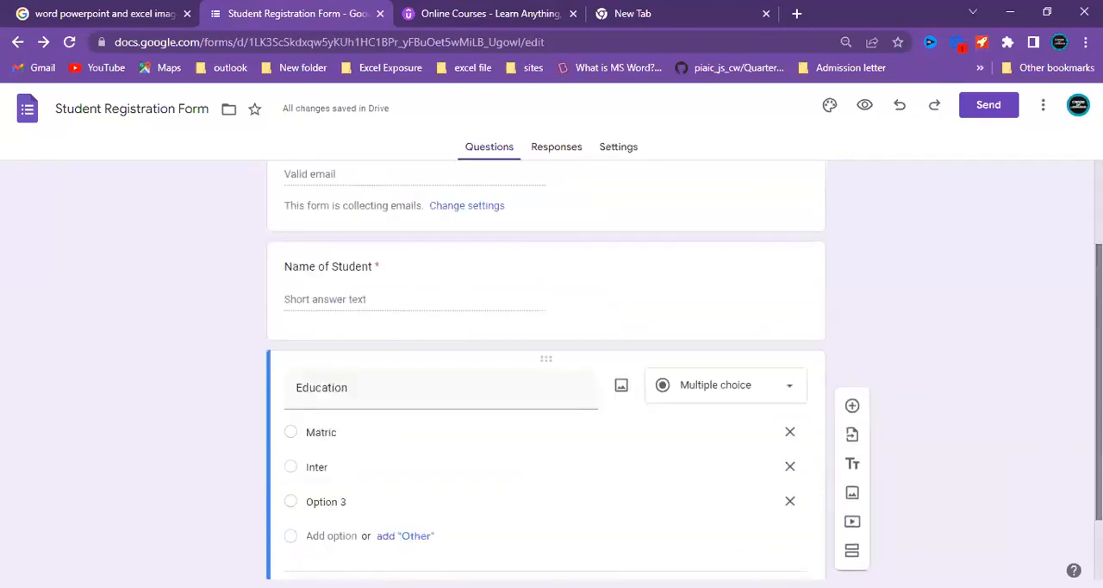
pyautogui.scroll(-2, 1009, 357)
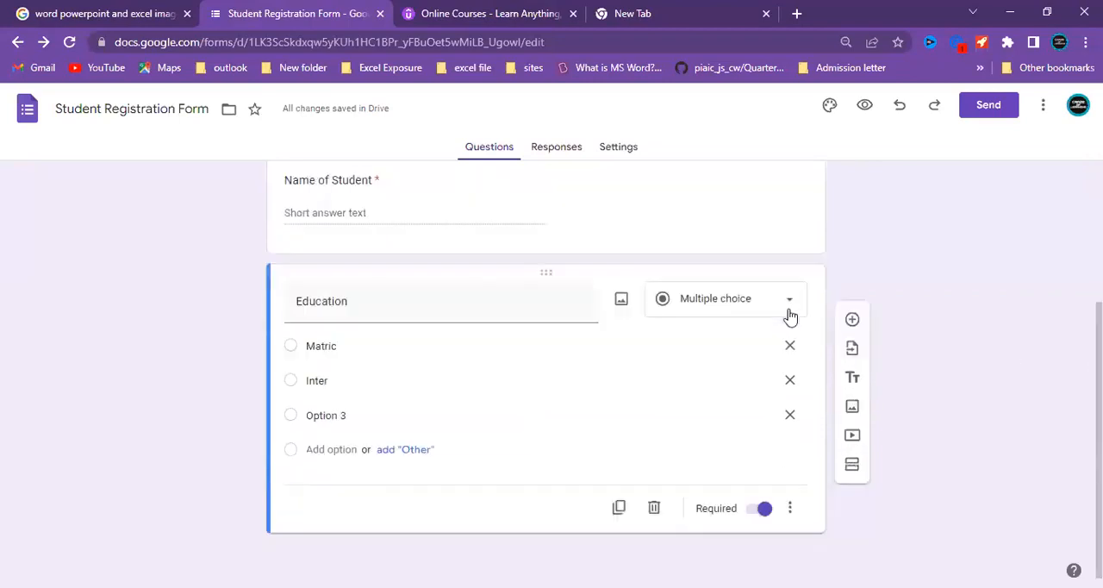
pyautogui.click(791, 306)
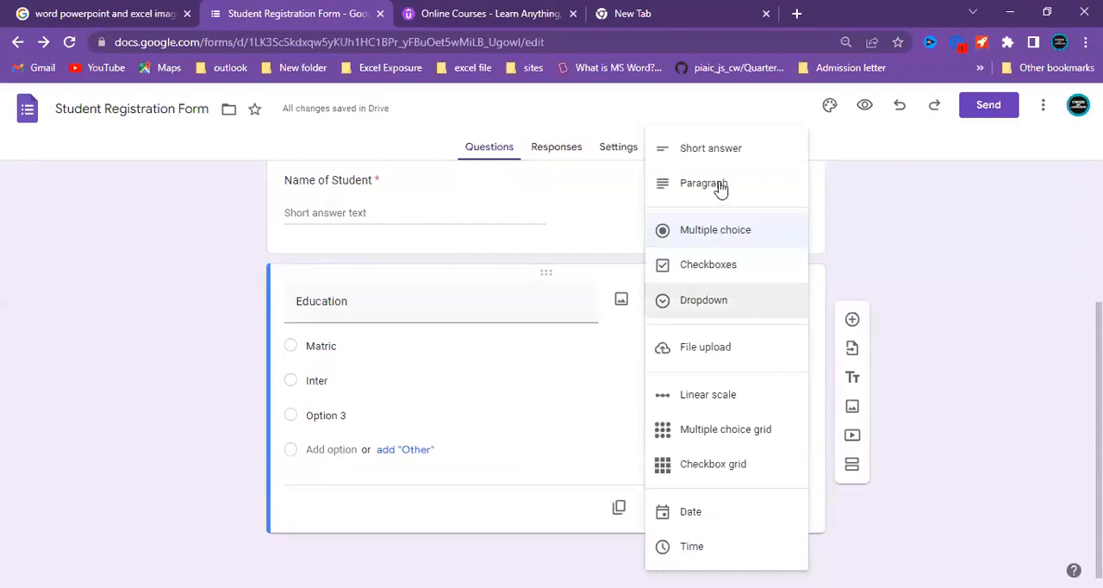
pyautogui.click(1066, 274)
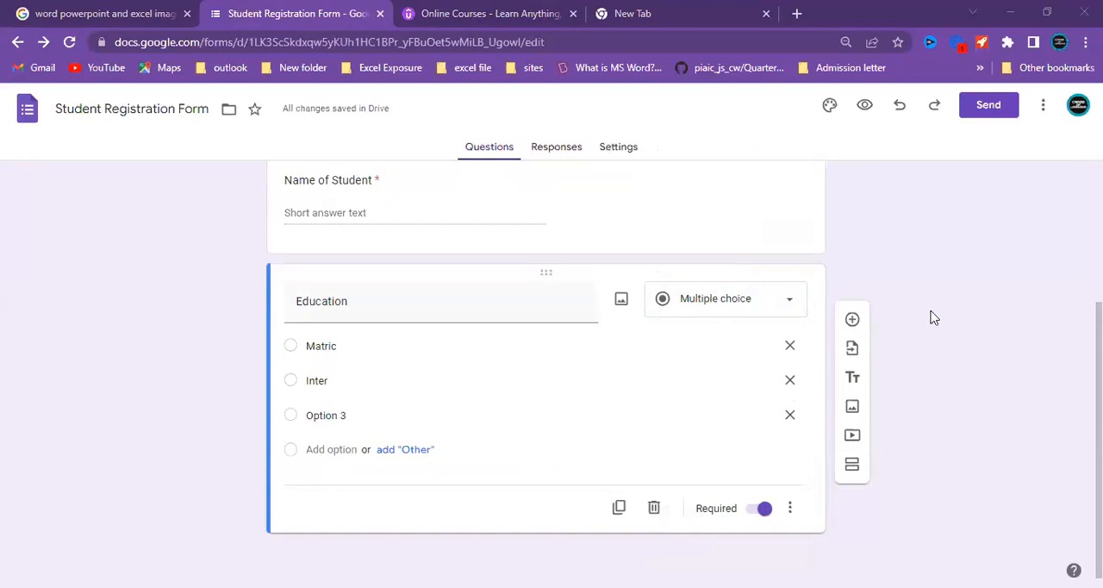
# Import the "Organization" question from the Event Registration form.
pyautogui.click(852, 350)
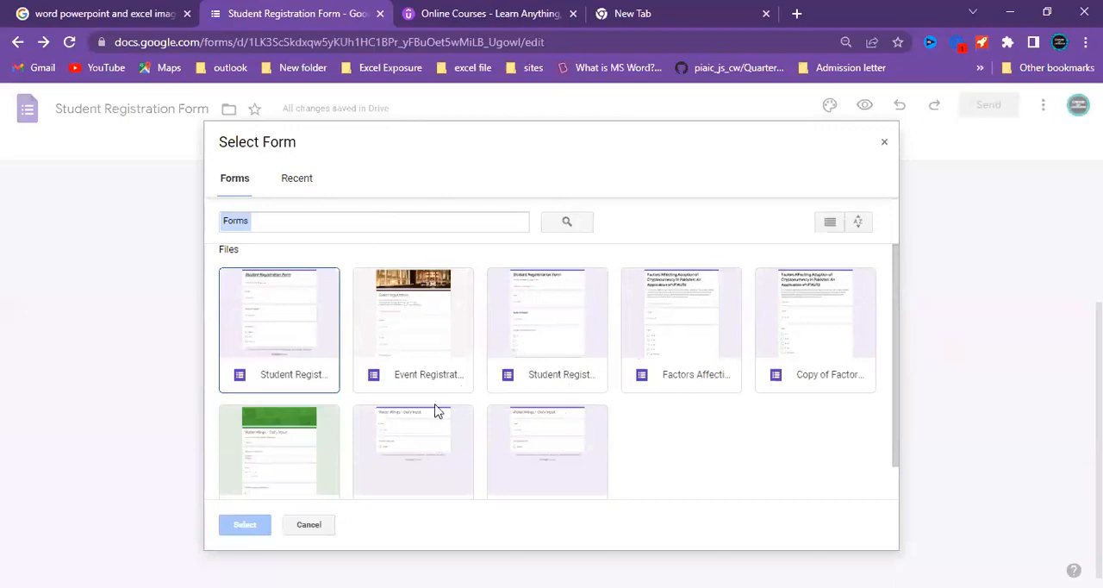
pyautogui.click(433, 314)
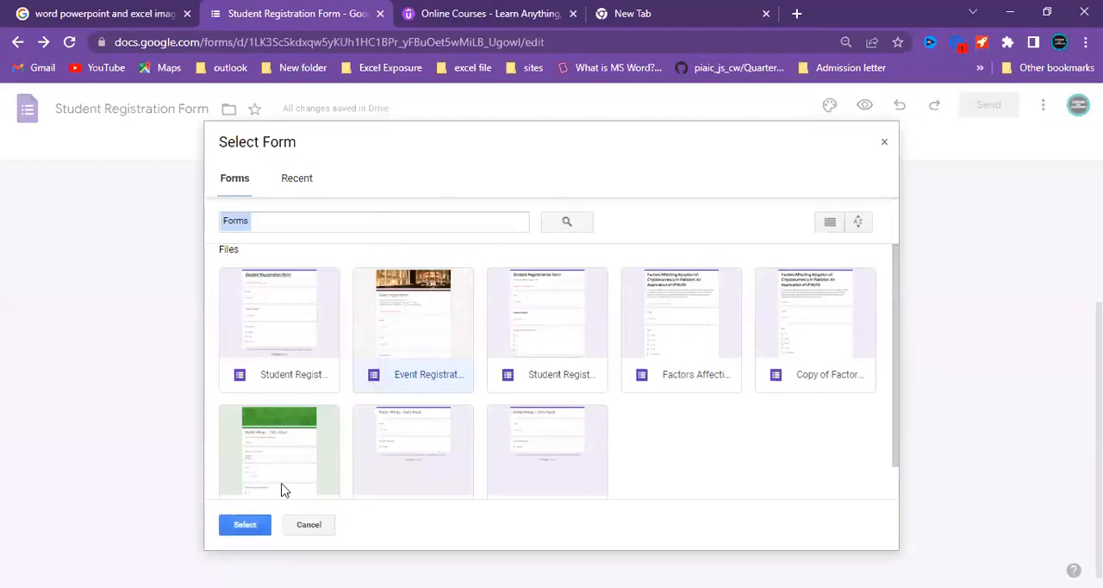
pyautogui.click(250, 522)
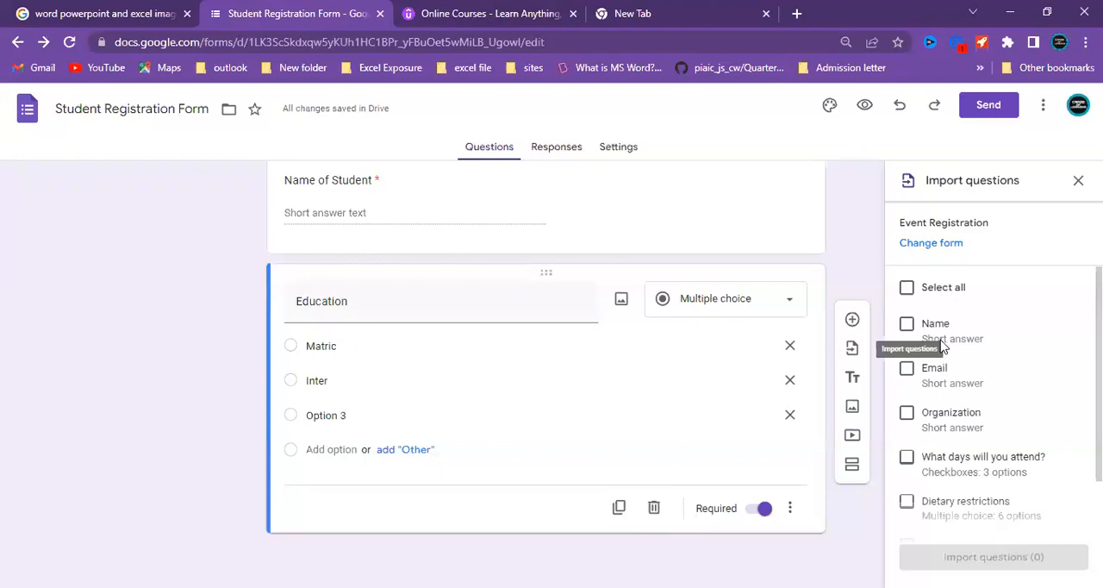
pyautogui.click(906, 413)
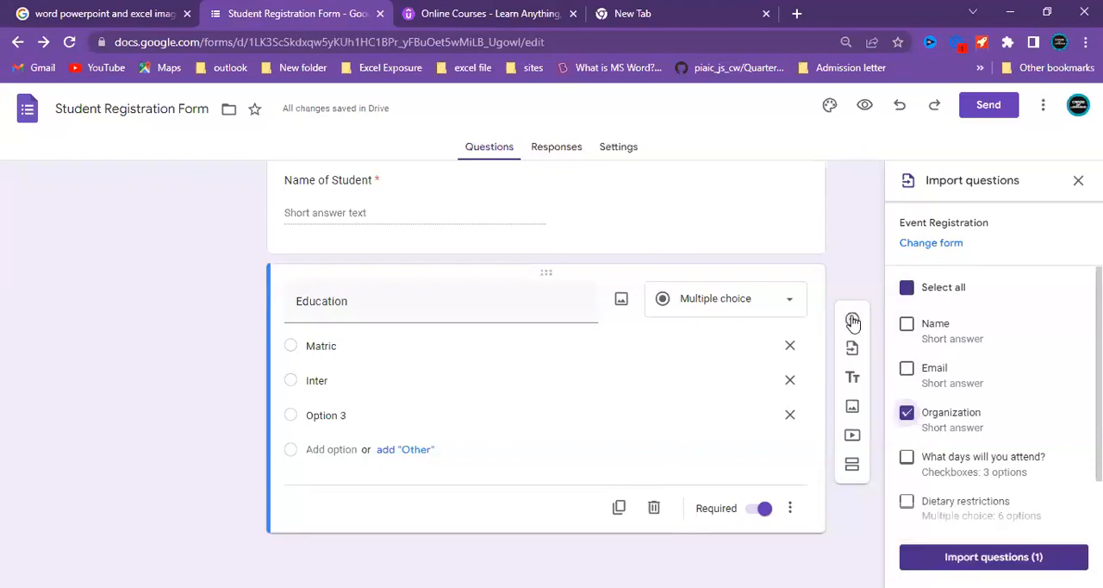
pyautogui.click(945, 558)
pyautogui.click(945, 558)
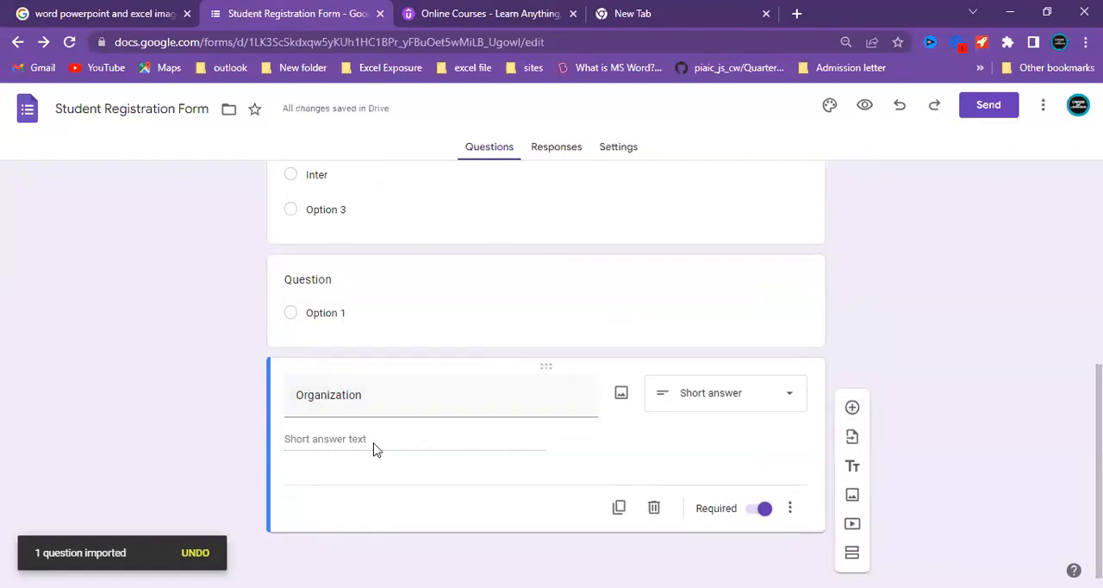
# Delete the blank question above "Organization" and add a new blank multiple choice question below "Organization".
pyautogui.click(395, 262)
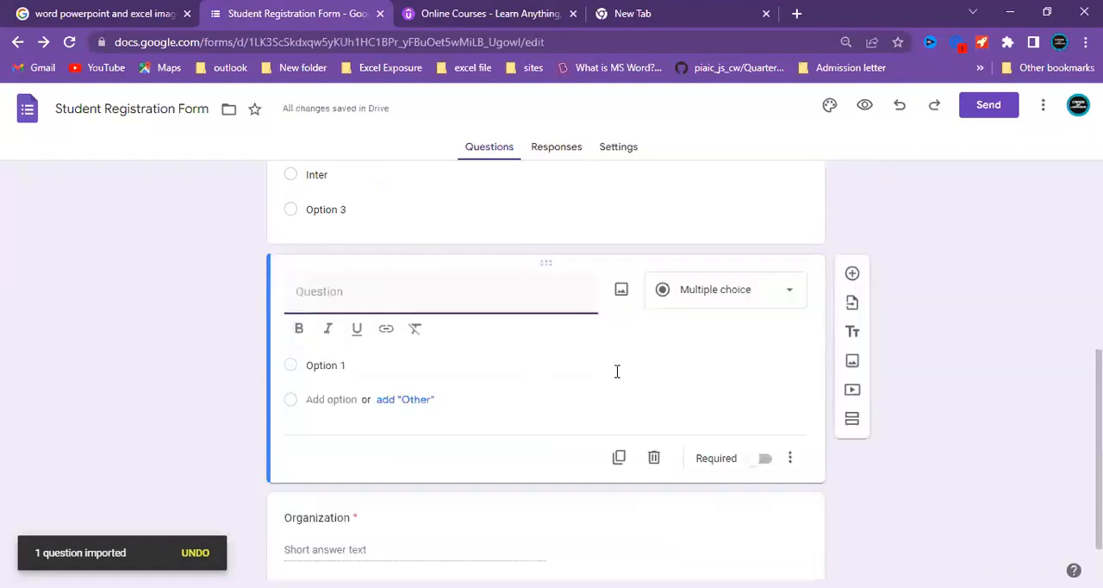
pyautogui.click(655, 457)
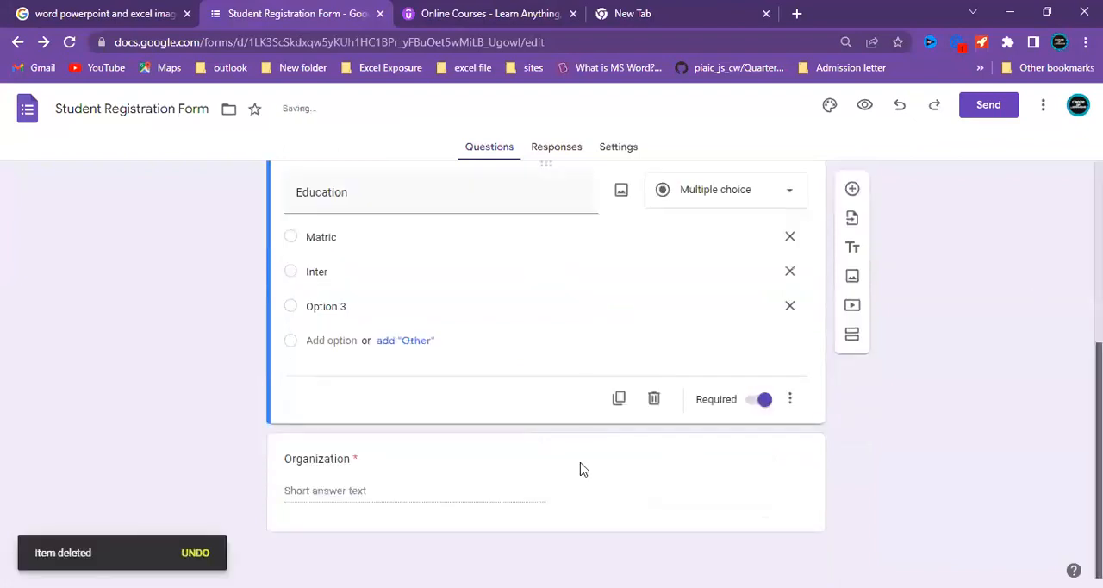
pyautogui.click(543, 486)
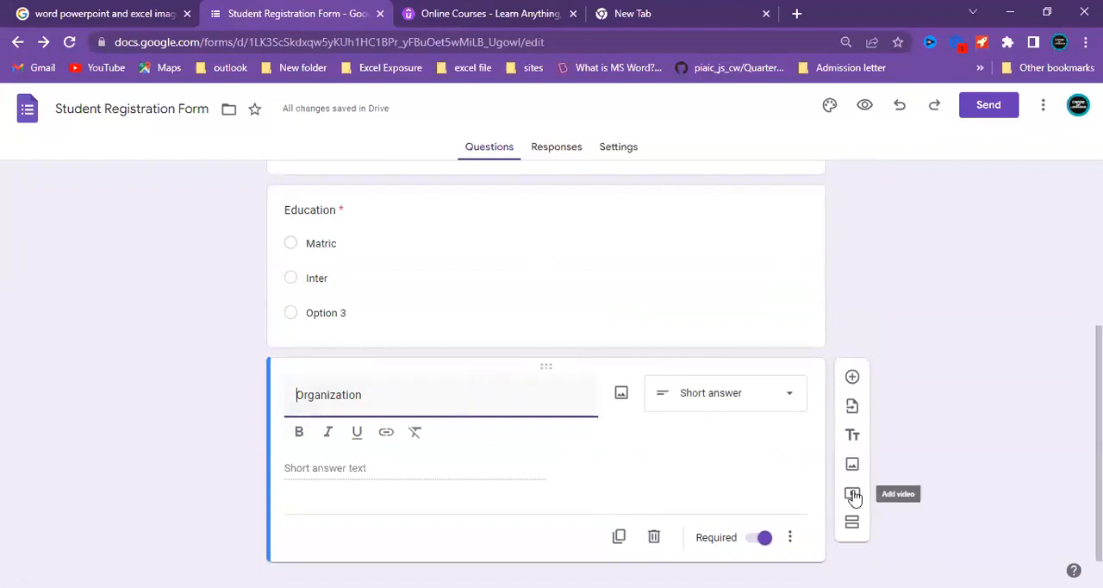
pyautogui.click(850, 384)
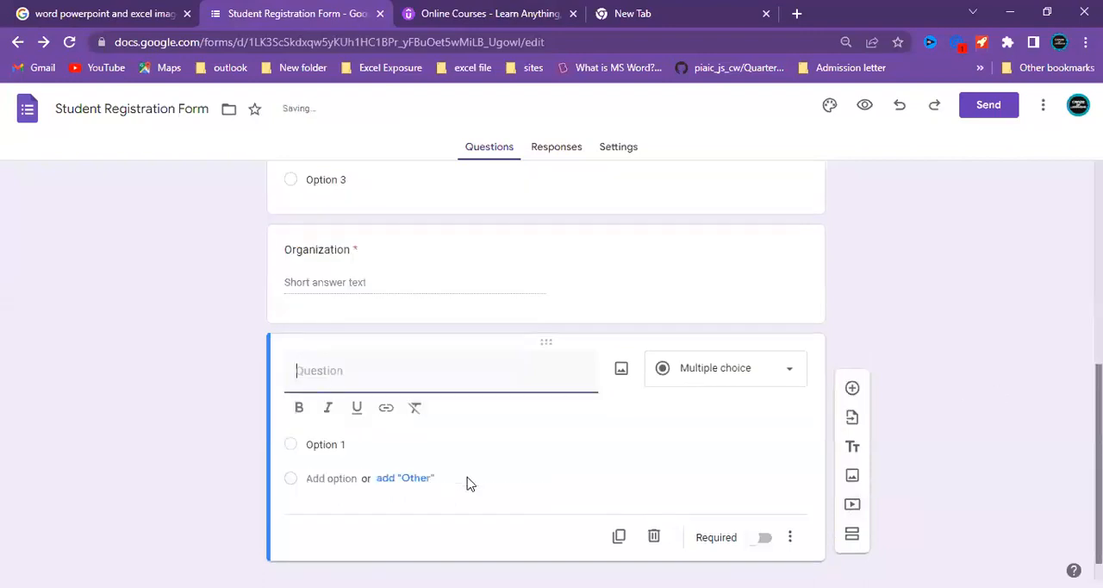
# Search YouTube for "learning with Earning" in the video picker, browse the videos, and close the picker without inserting one.
pyautogui.click(853, 479)
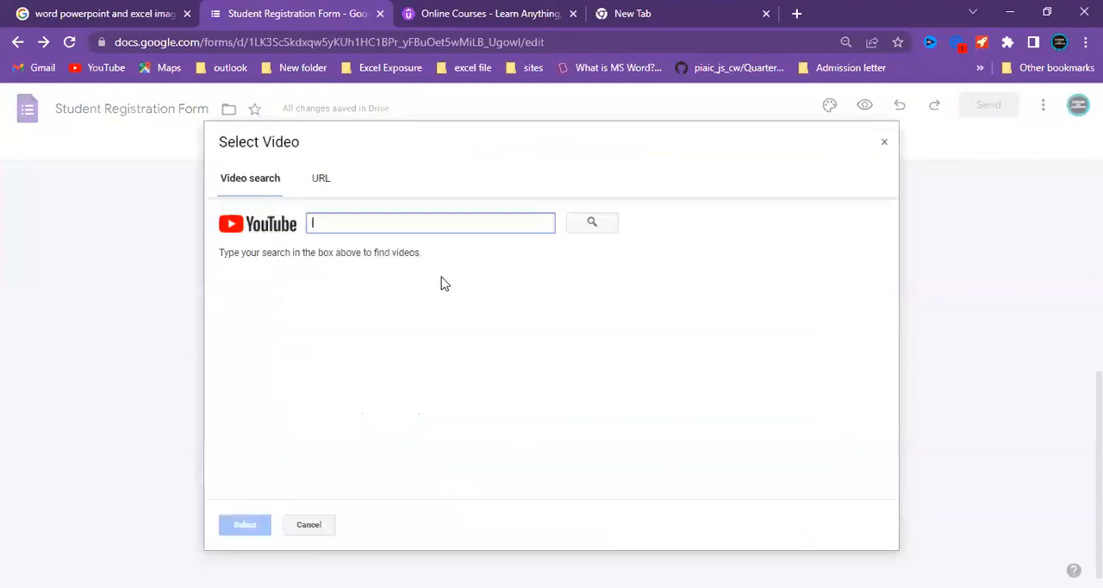
pyautogui.click(319, 181)
pyautogui.click(263, 183)
pyautogui.click(335, 219)
pyautogui.write('learning with Em')
pyautogui.press('BackSpace')
pyautogui.write('arning')
pyautogui.click(595, 223)
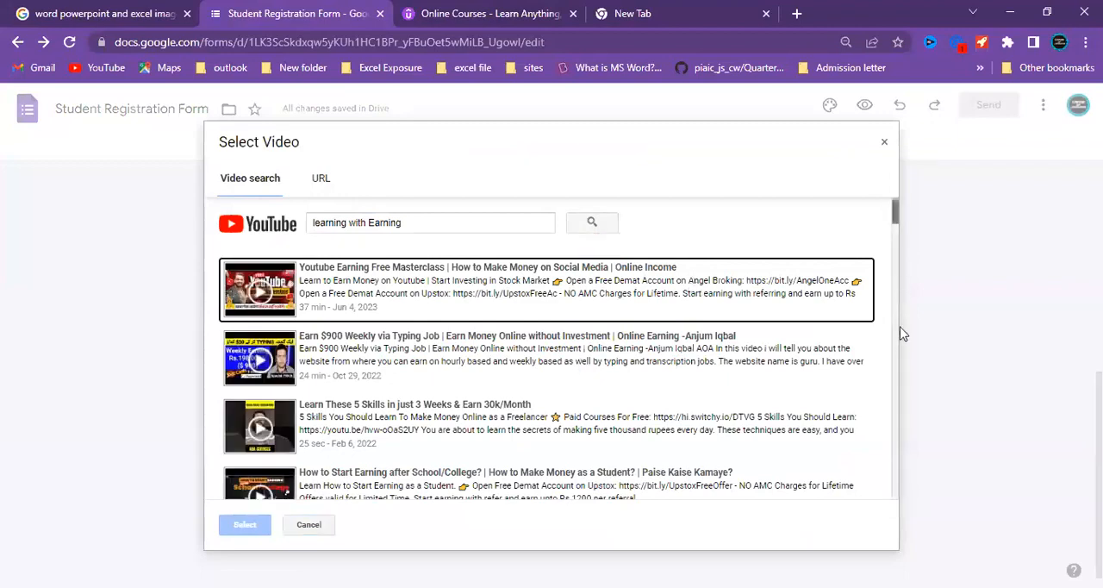
pyautogui.moveTo(899, 338); pyautogui.dragTo(900, 317)
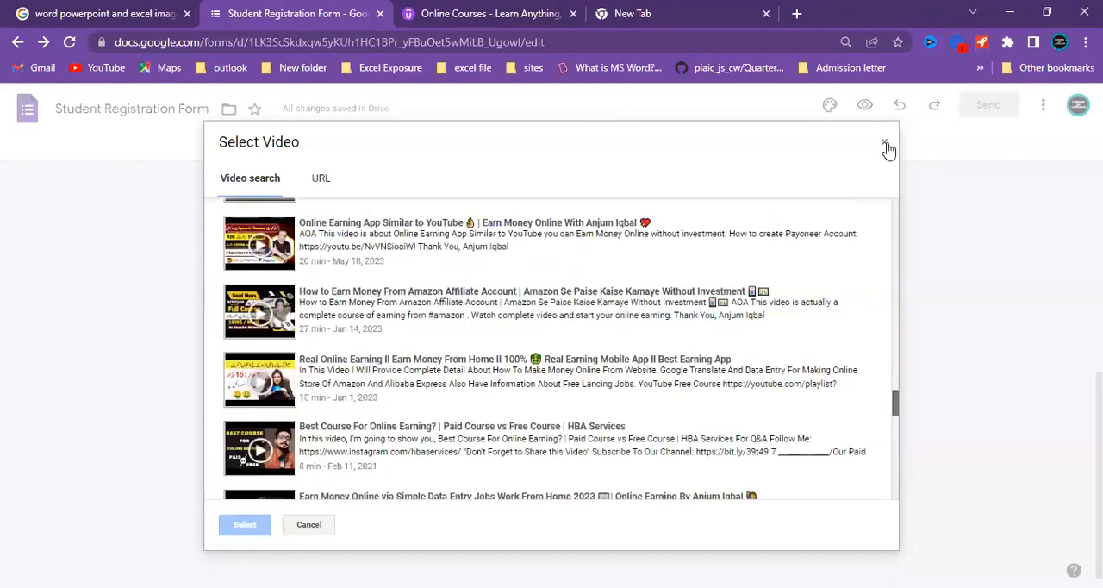
pyautogui.click(884, 145)
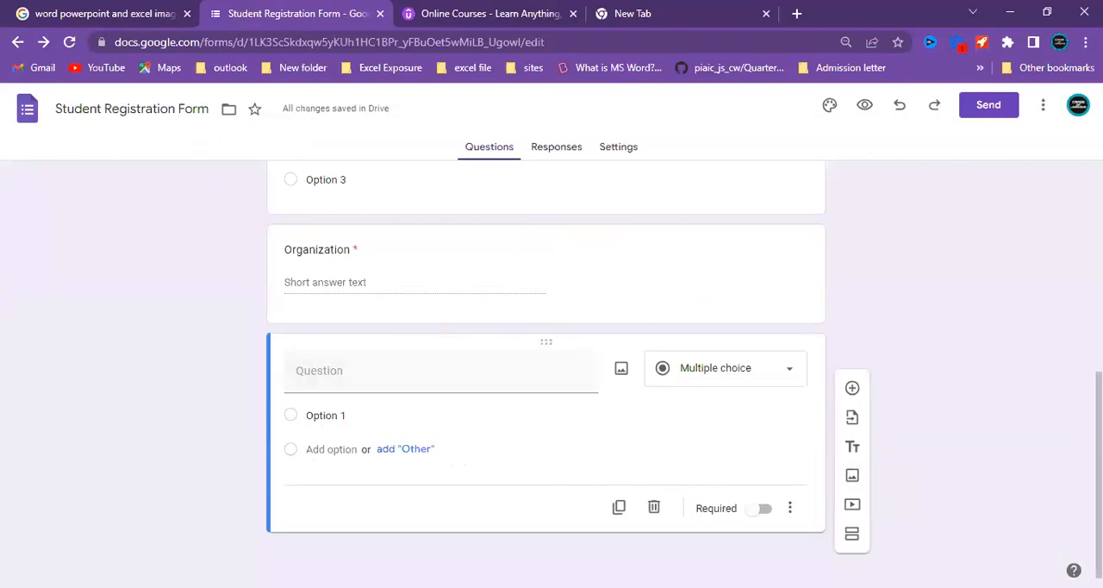
# Review the form's questions in the editor and open the preview of the form.
pyautogui.scroll(5, 549, 251)
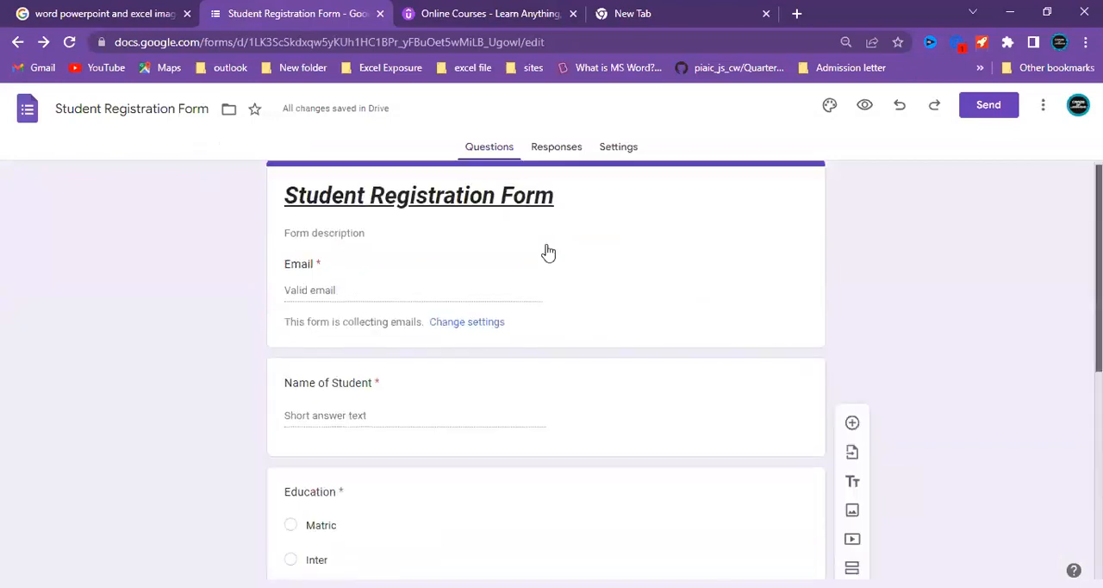
pyautogui.scroll(-1, 545, 371)
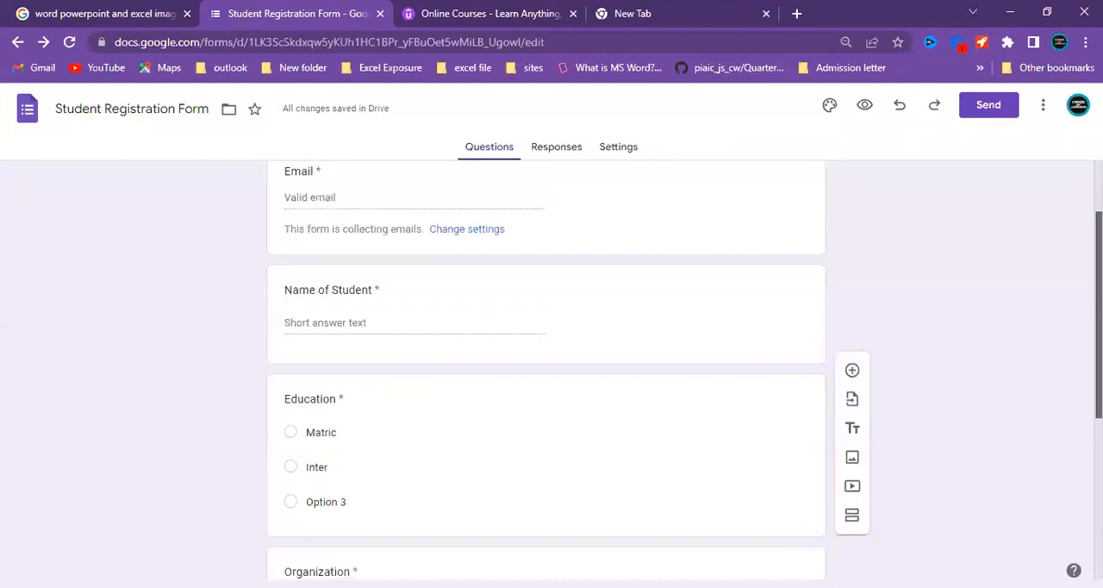
pyautogui.scroll(-1, 703, 290)
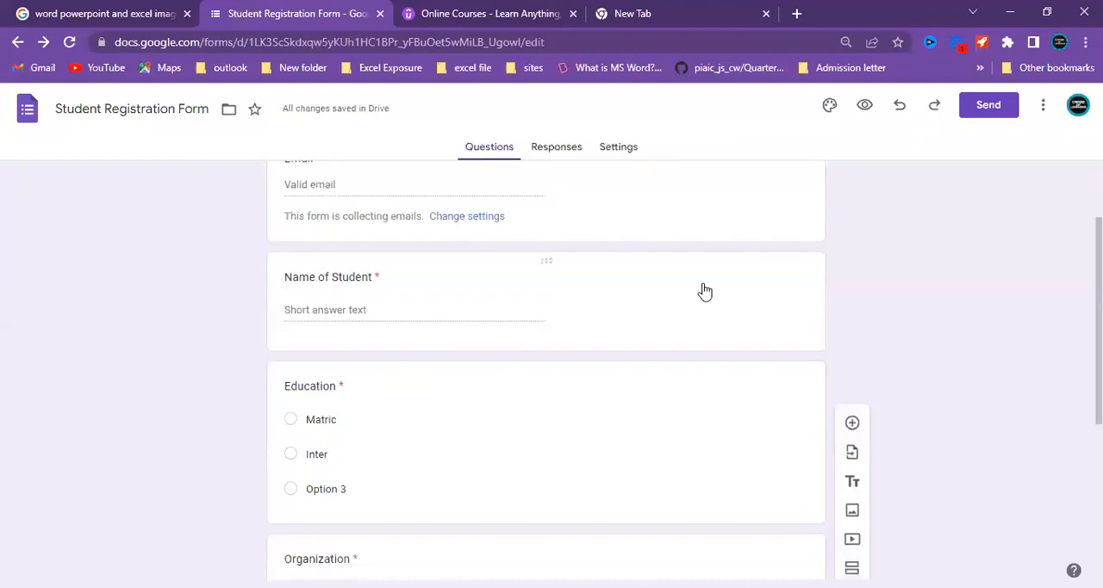
pyautogui.click(703, 289)
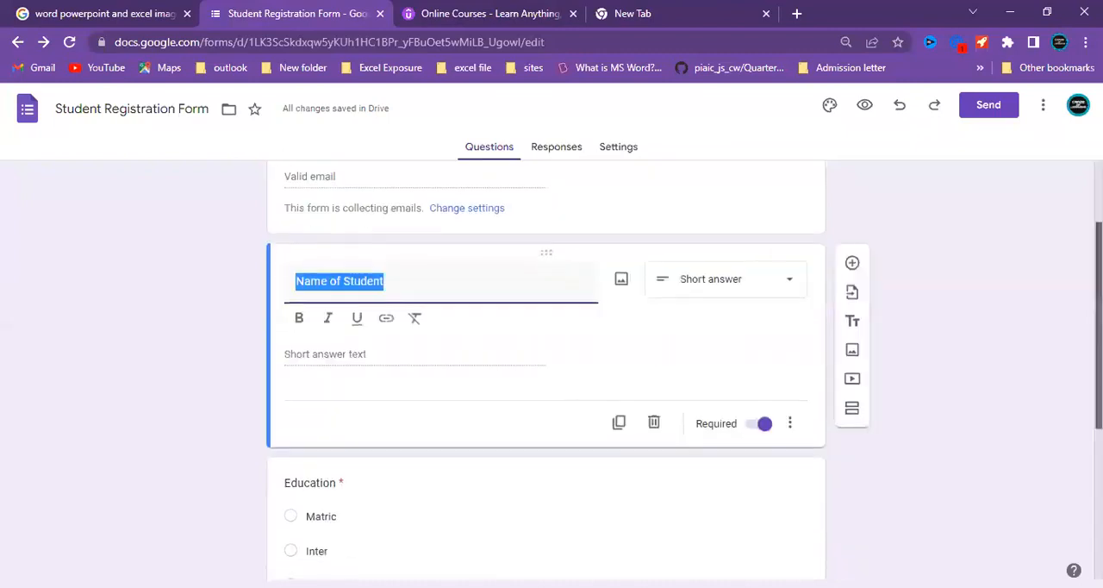
pyautogui.moveTo(1098, 325)
pyautogui.mouseDown()
pyautogui.moveTo(1098, 363)
pyautogui.moveTo(1098, 346)
pyautogui.mouseUp()
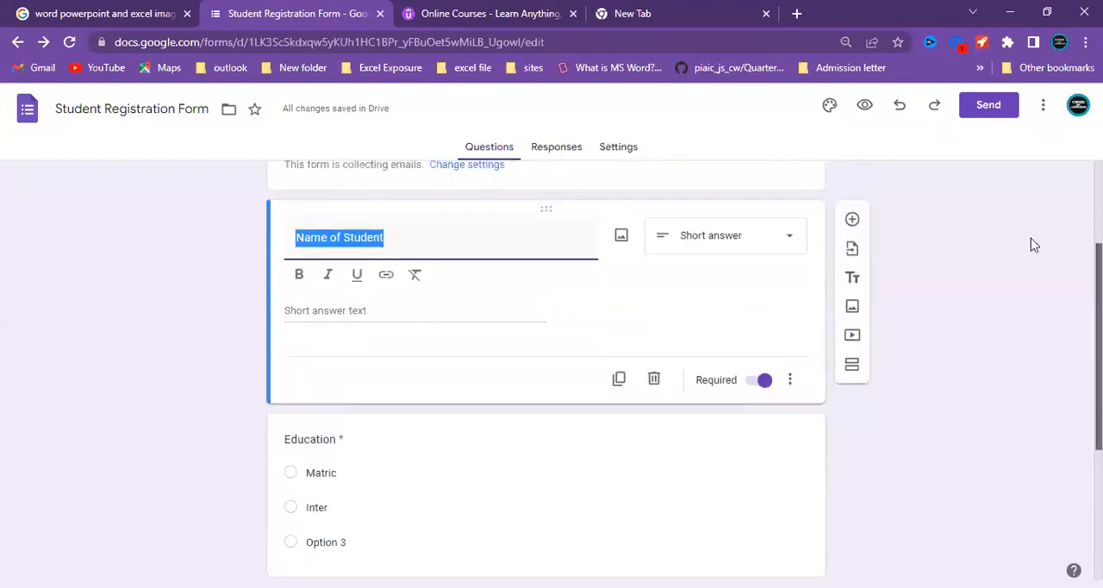
pyautogui.click(864, 106)
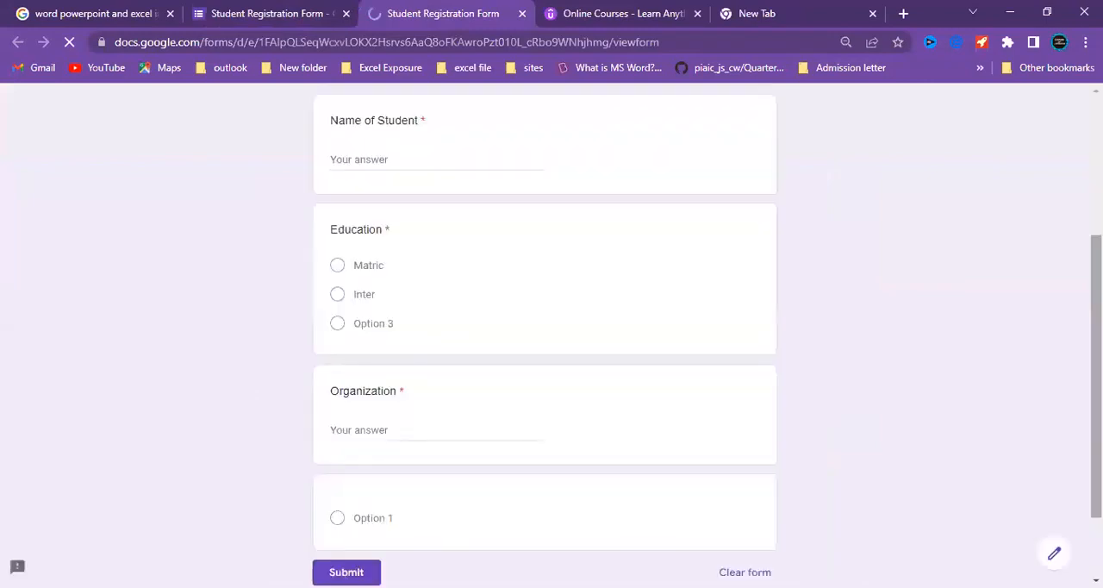
# Look through the whole form preview and return to the form editor.
pyautogui.scroll(-1, 545, 336)
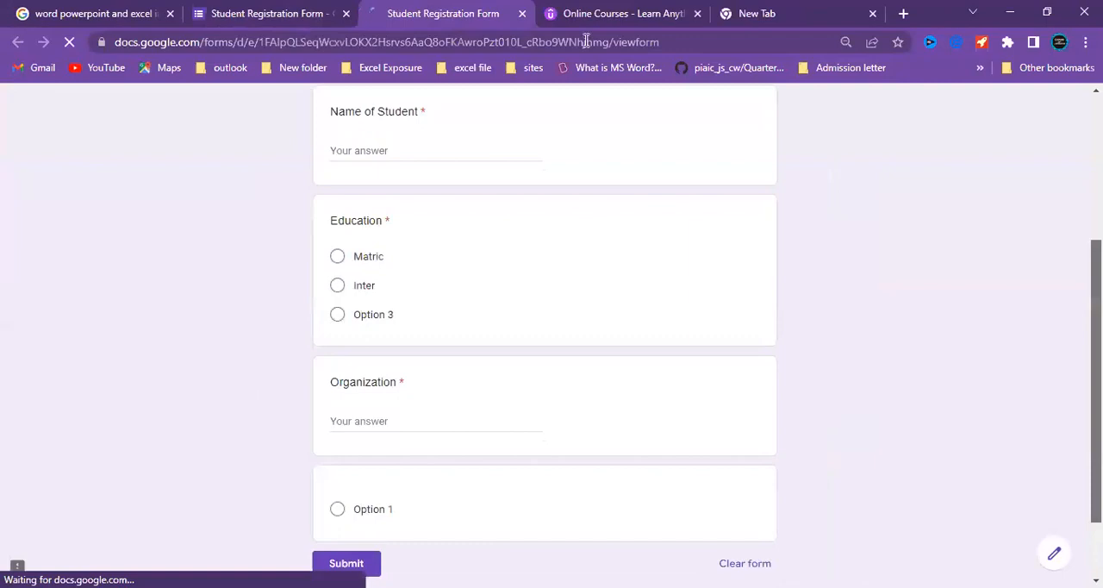
pyautogui.scroll(3, 463, 236)
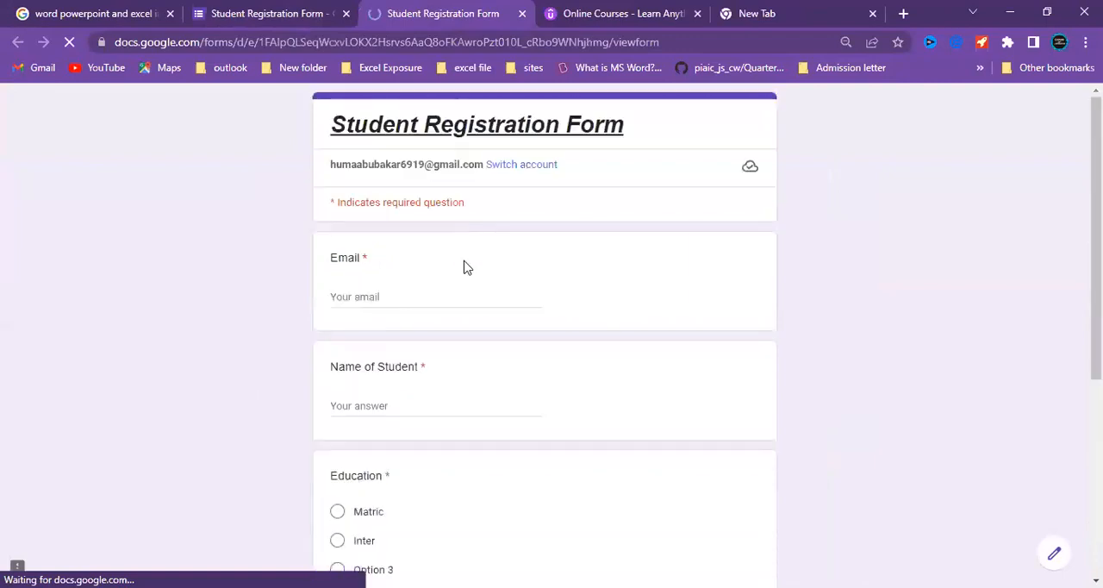
pyautogui.click(229, 7)
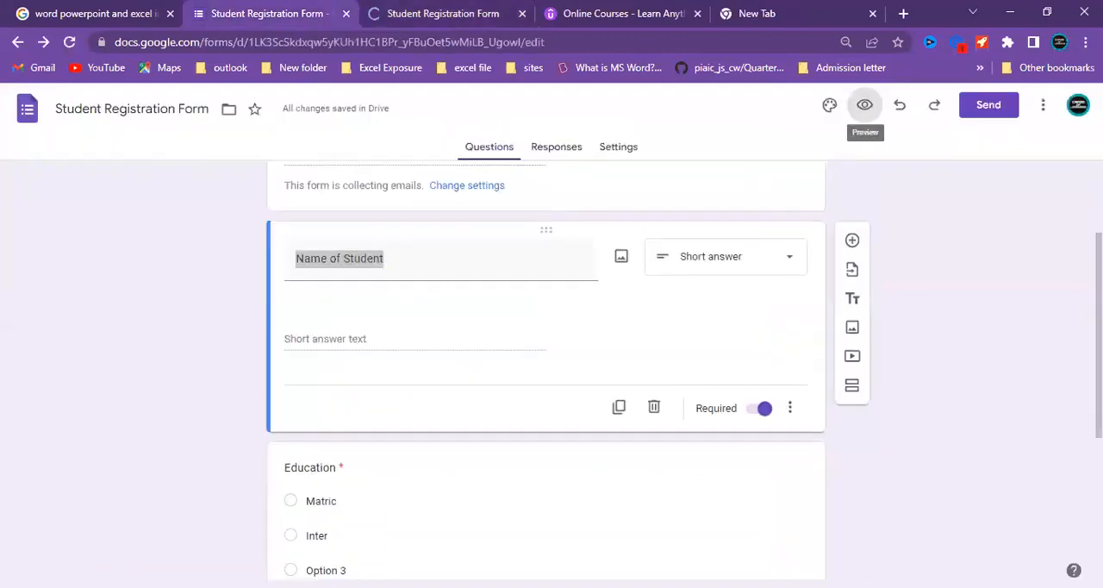
# Add a new section directly after the "Name of Student" question.
pyautogui.click(512, 264)
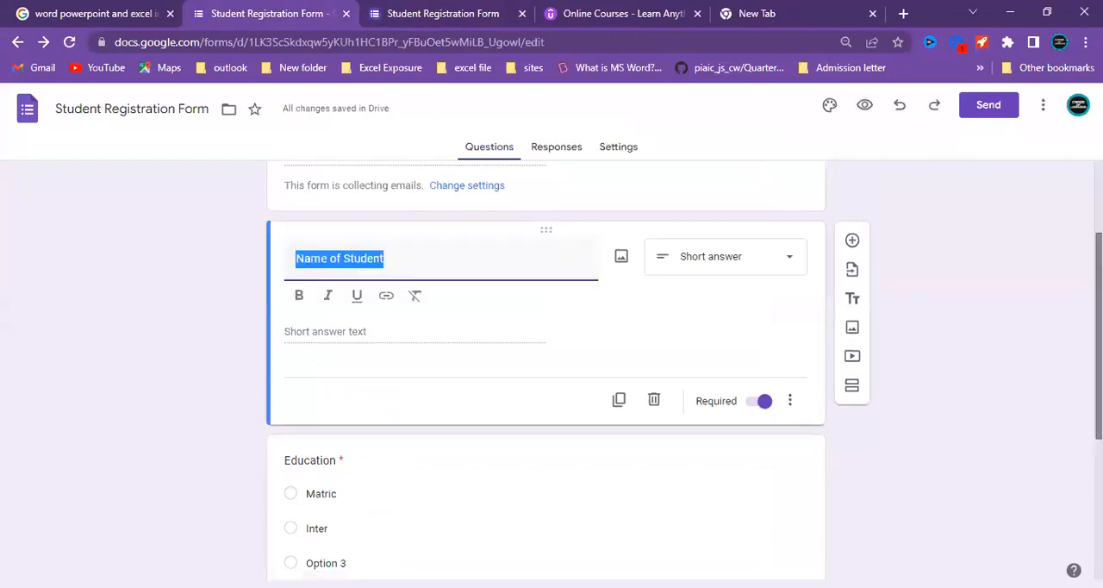
pyautogui.scroll(1, 546, 370)
pyautogui.scroll(1, 546, 371)
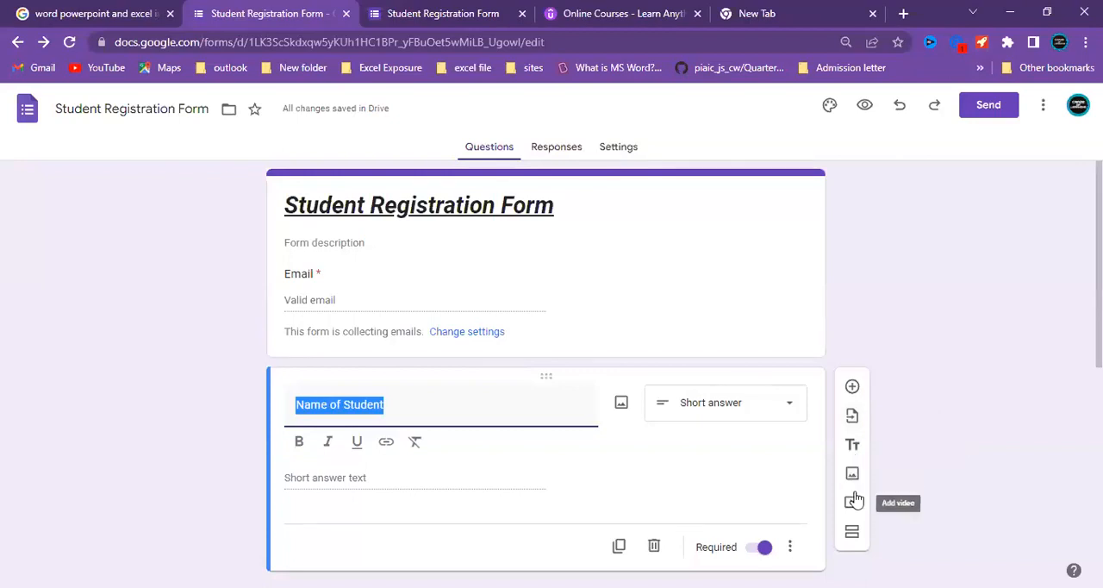
pyautogui.scroll(-1, 852, 529)
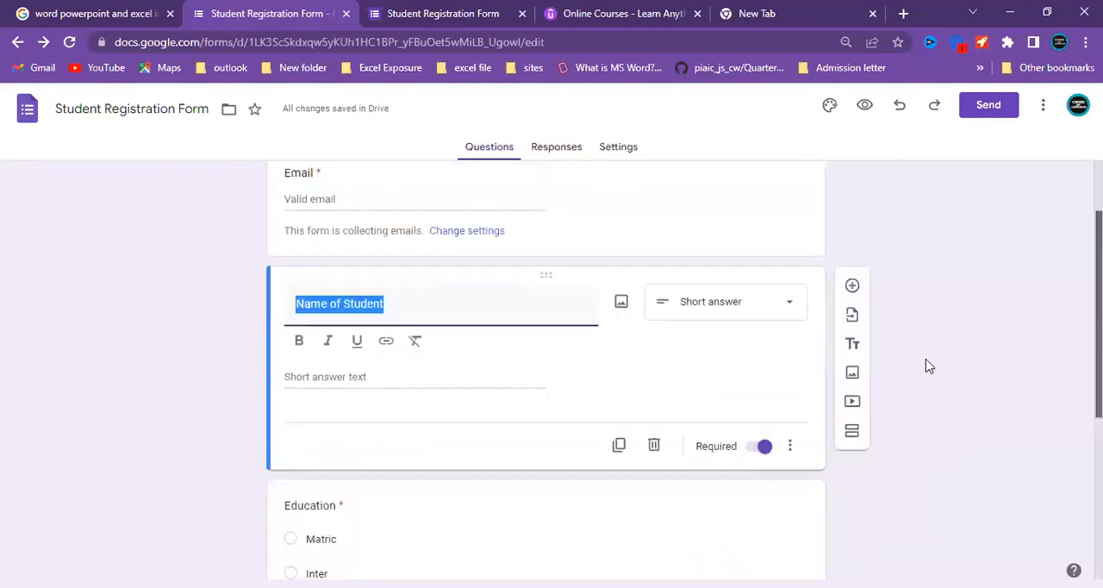
pyautogui.scroll(-1, 852, 386)
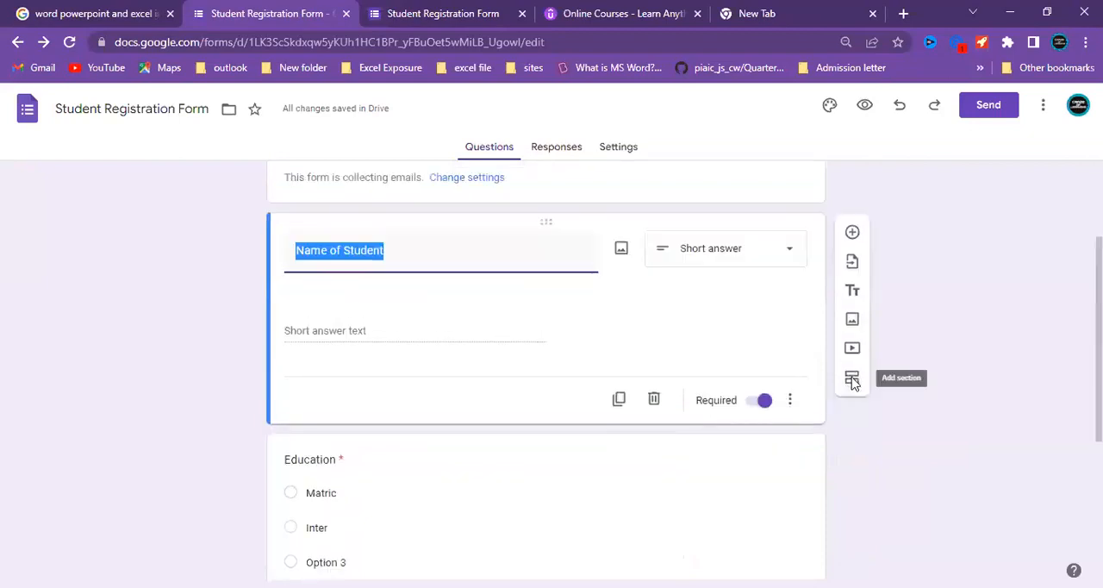
pyautogui.click(852, 379)
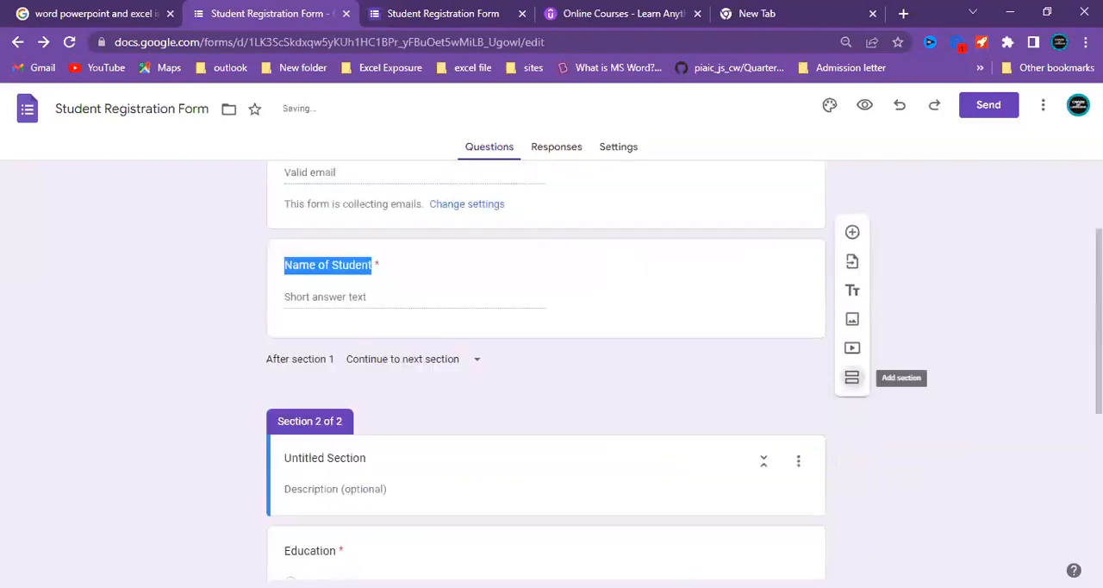
# Title the new section "Education".
pyautogui.scroll(-1, 333, 346)
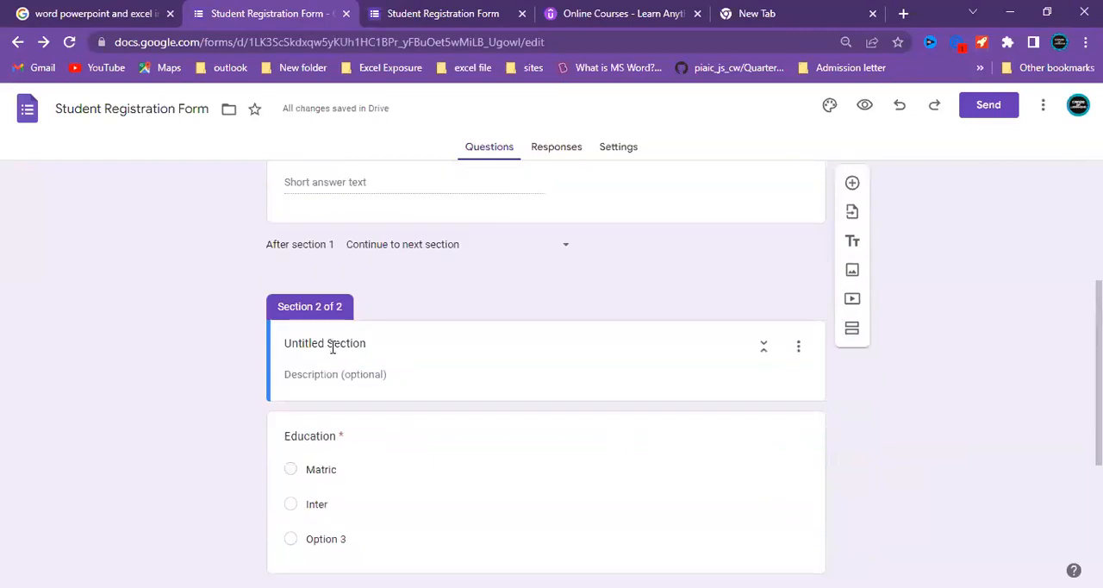
pyautogui.click(332, 346)
pyautogui.press('BackSpace')
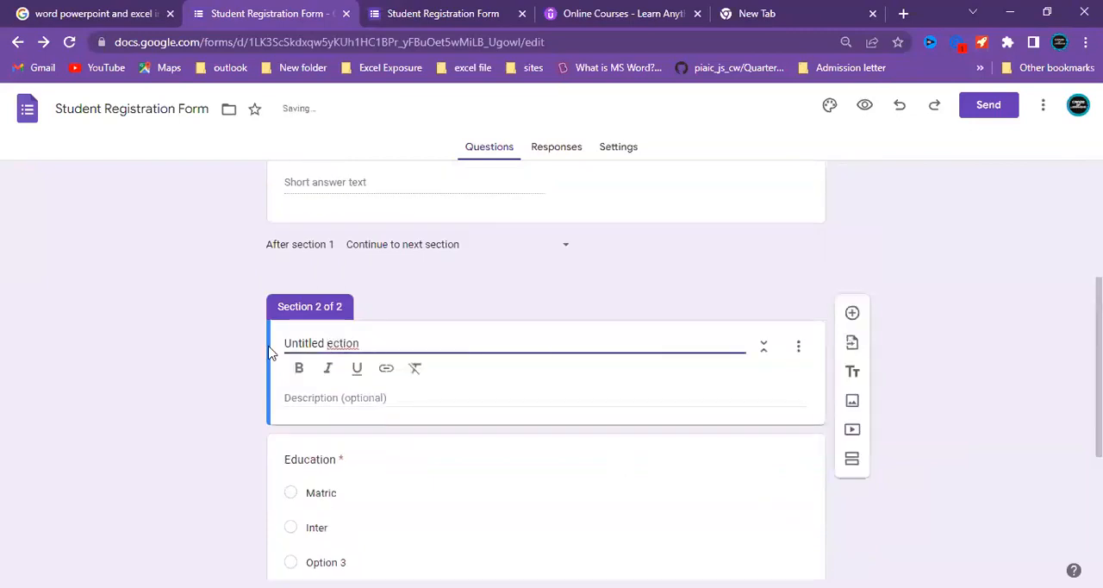
pyautogui.hotkey('ctrl', 'a')
pyautogui.write('Education')
pyautogui.click(376, 303)
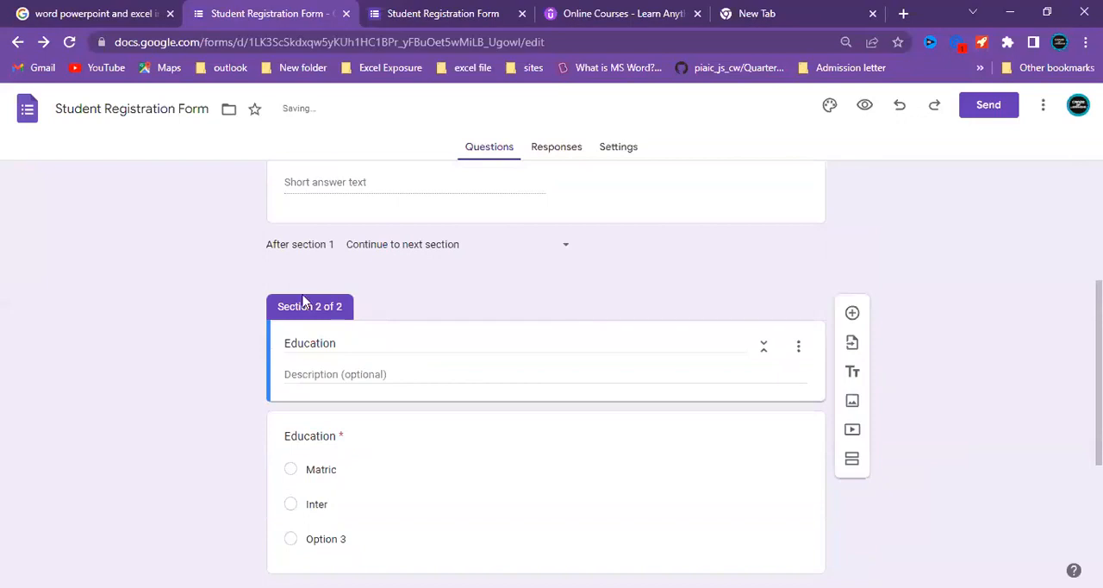
# Open a preview of the form and enter the student's first name in the "Name of Student" answer.
pyautogui.click(864, 105)
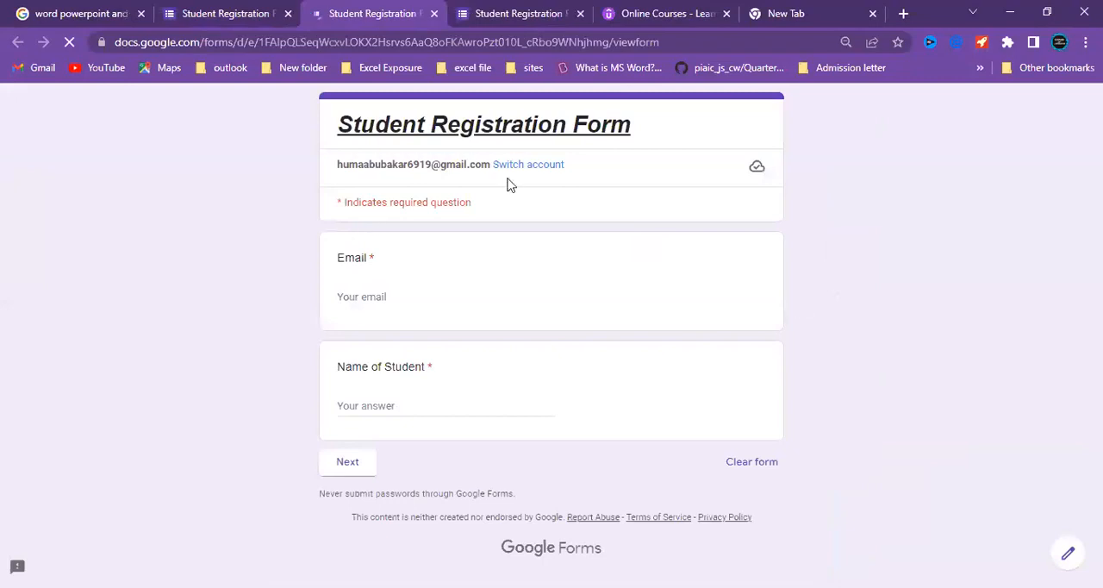
pyautogui.click(345, 470)
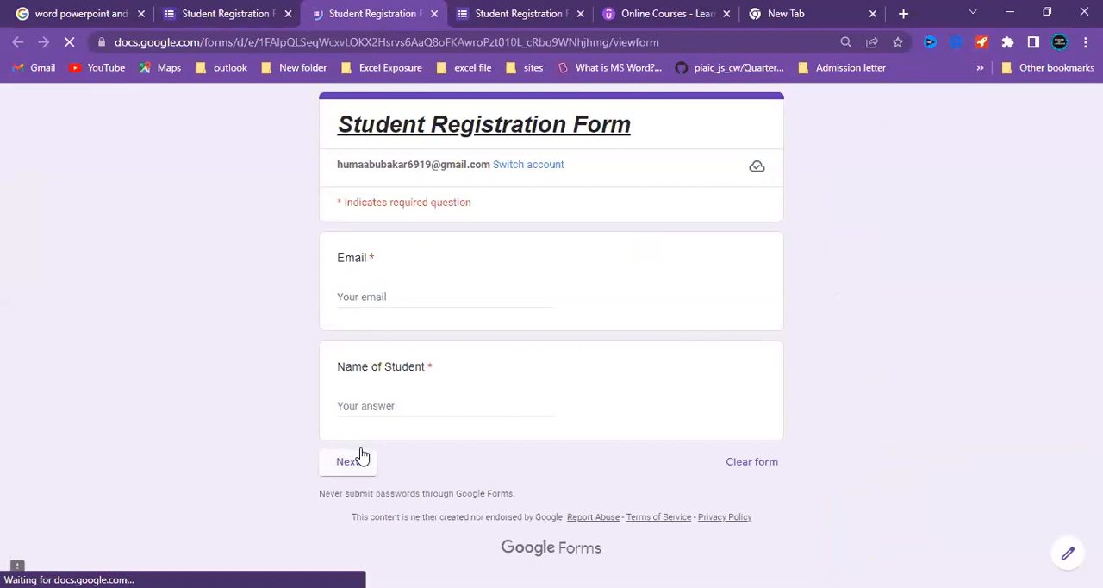
pyautogui.click(403, 404)
pyautogui.write('hu,ma')
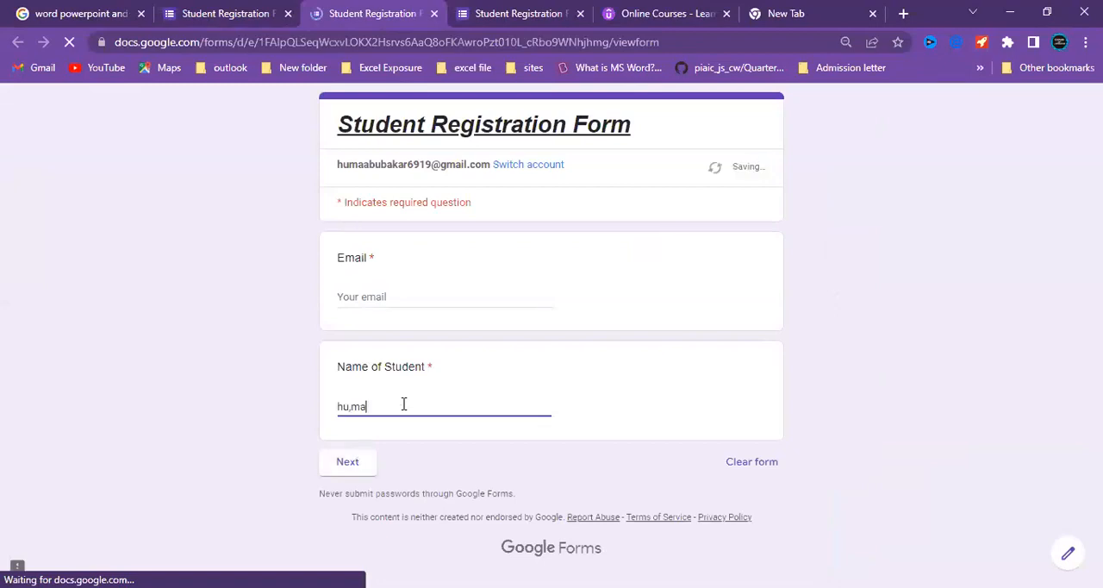
pyautogui.press('BackSpace')
pyautogui.press('BackSpace')
pyautogui.press('BackSpace')
pyautogui.write('ma')
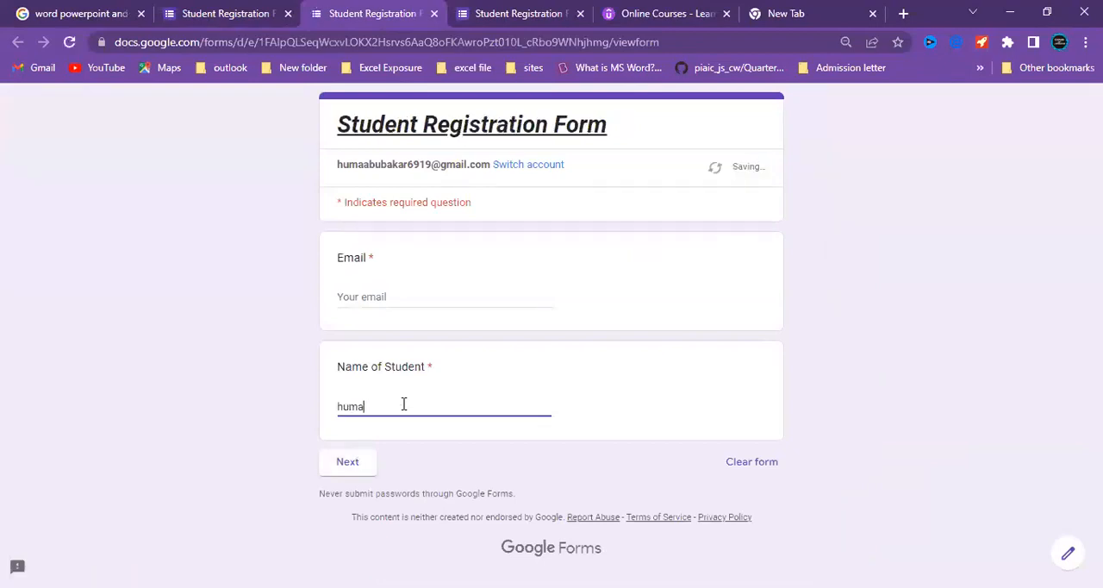
# Fill in the student's email address in the preview and continue to the Education section.
pyautogui.click(413, 292)
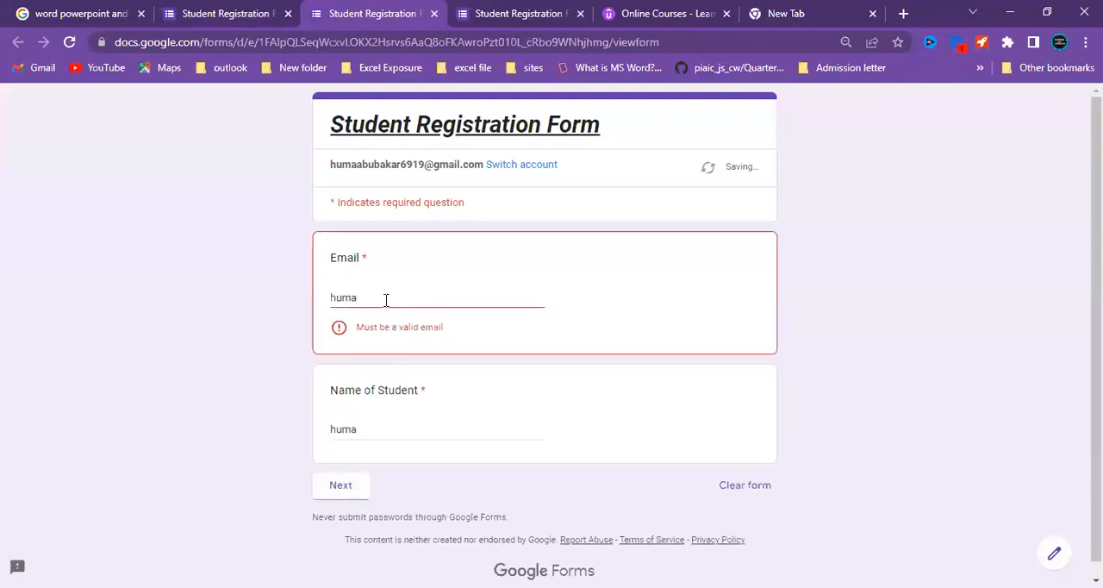
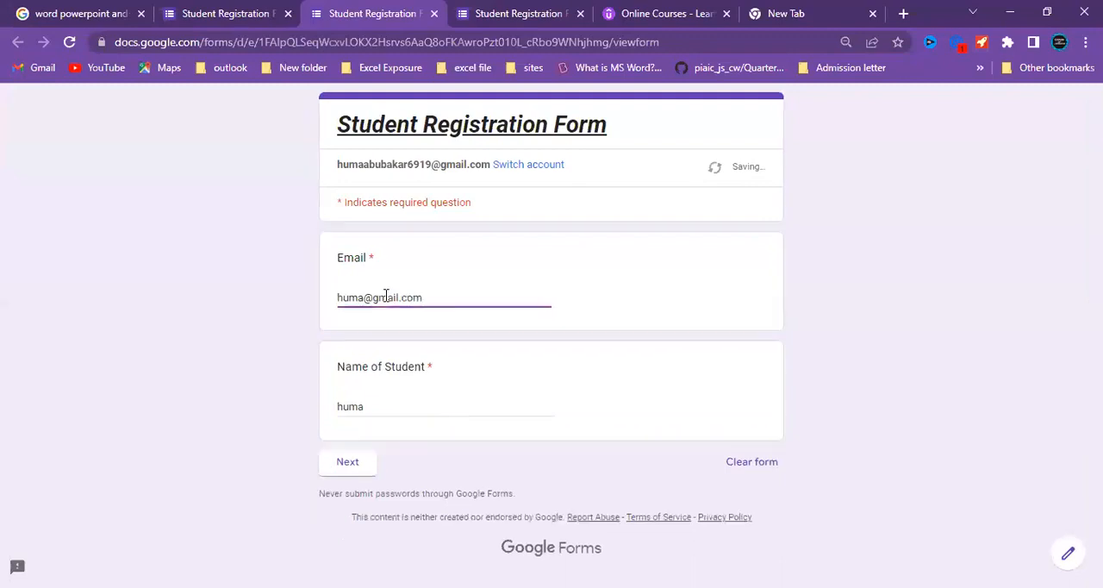
pyautogui.click(360, 472)
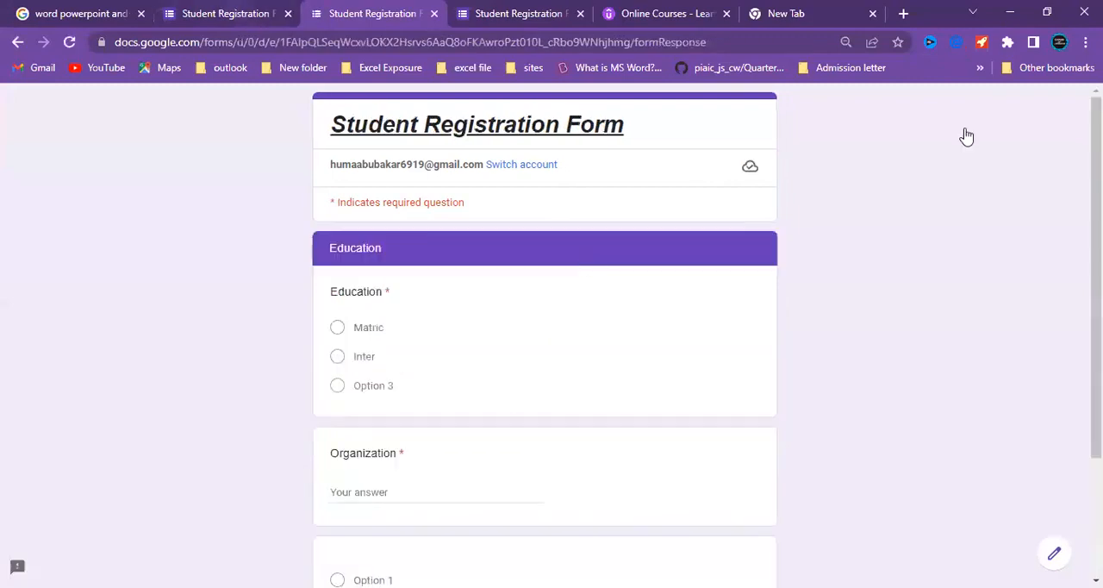
# Check the responses in the form editor, and turn on the progress bar in the form's presentation settings.
pyautogui.hotkey('ctrl', 'shift', 'Tab')
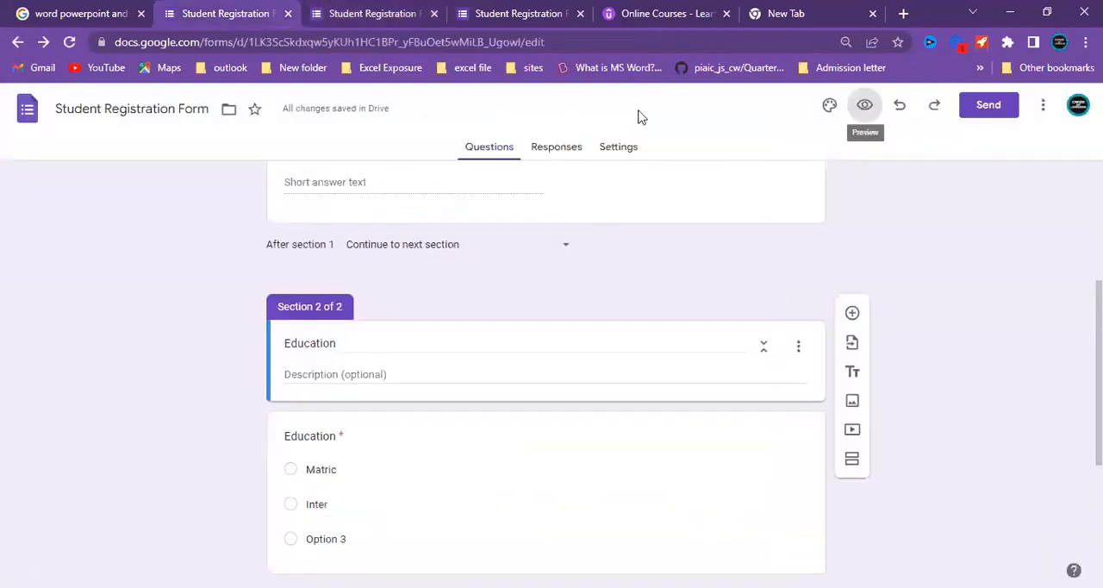
pyautogui.click(580, 152)
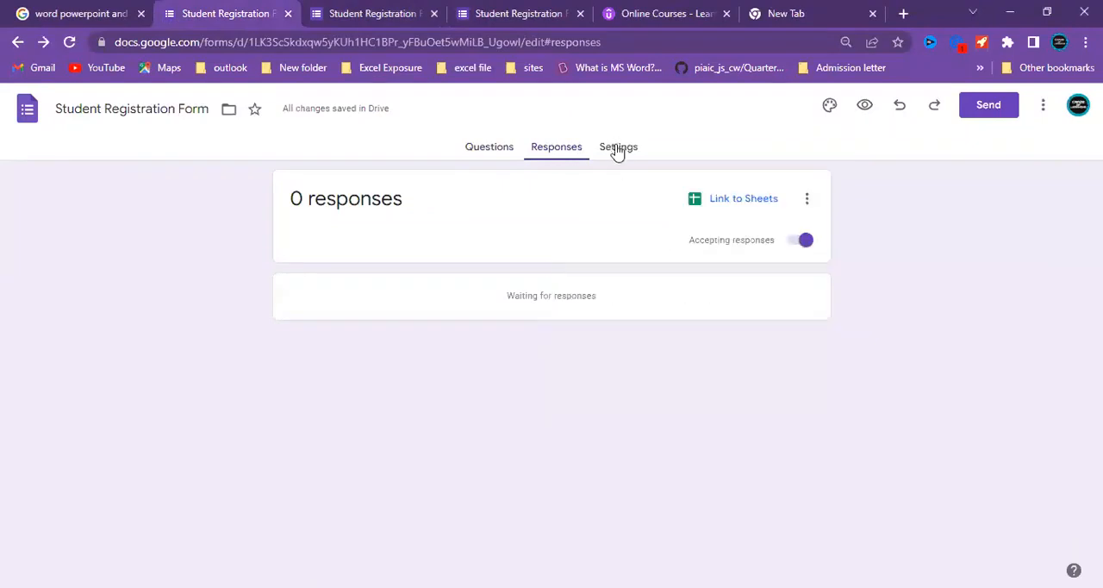
pyautogui.click(617, 151)
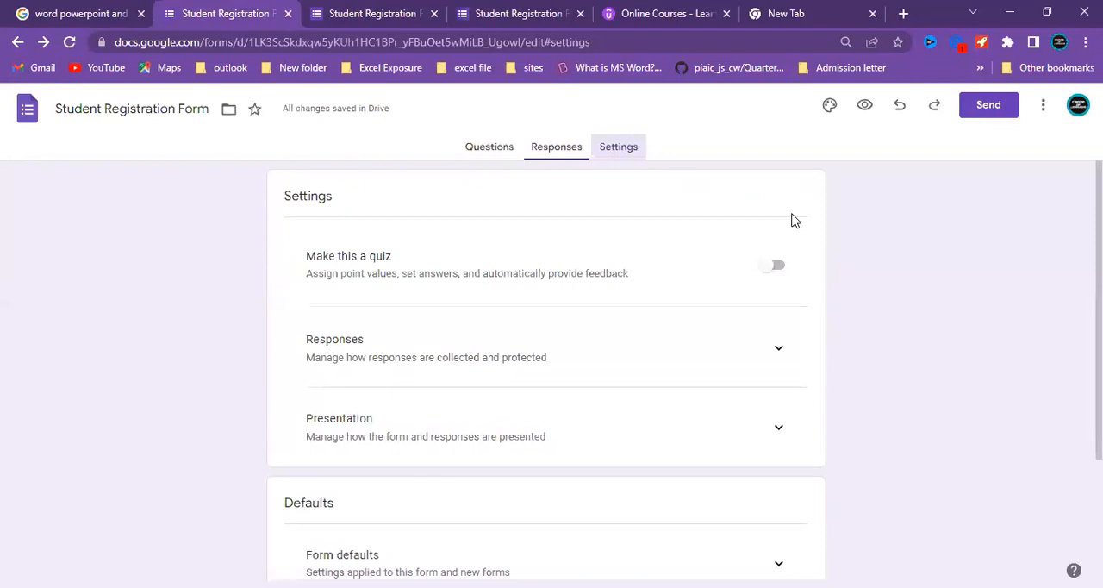
pyautogui.scroll(-1, 800, 344)
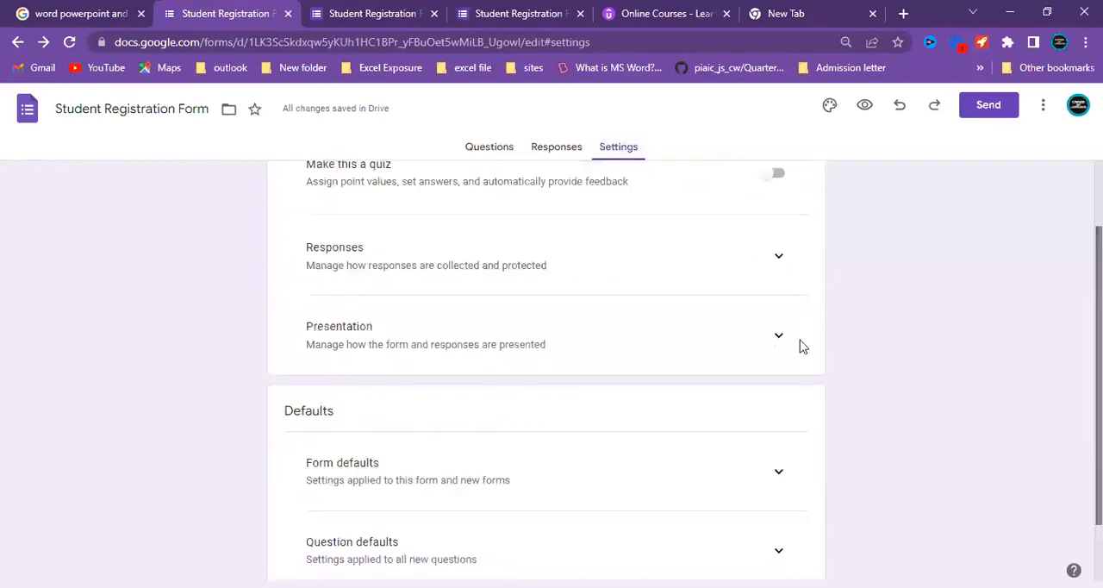
pyautogui.click(776, 338)
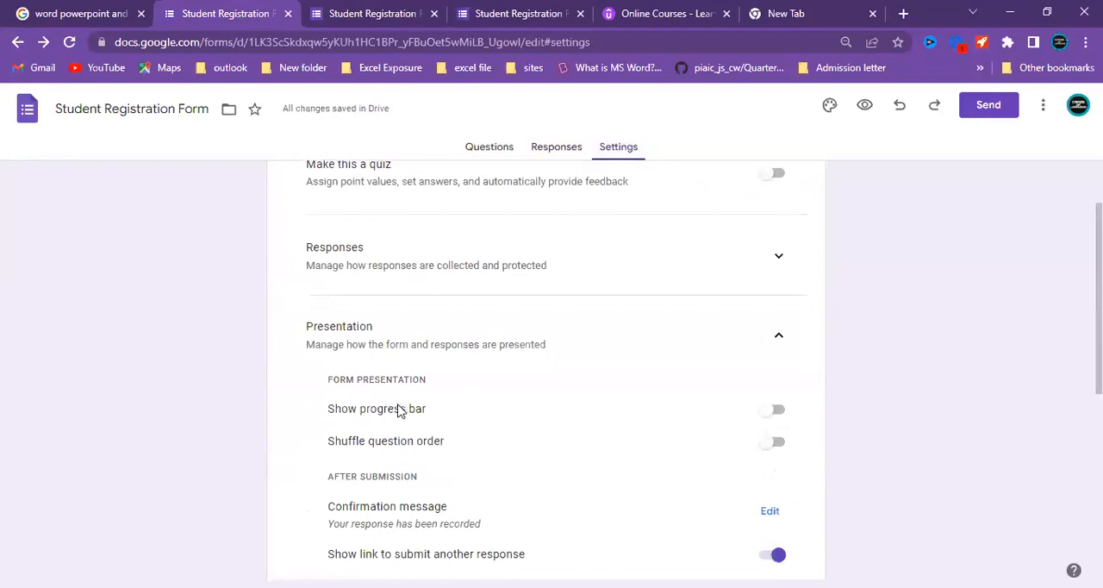
pyautogui.click(771, 413)
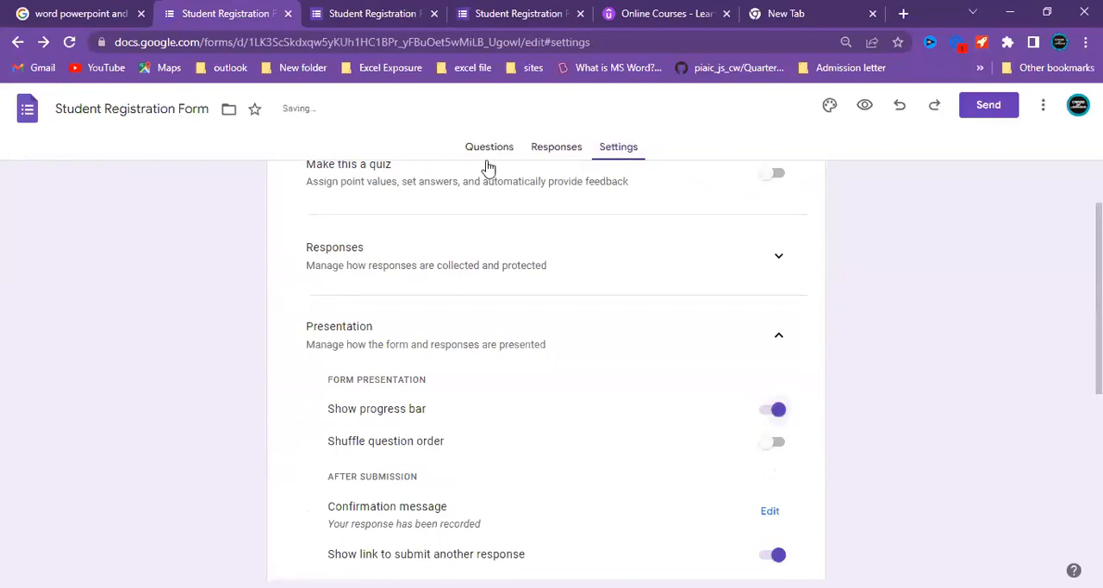
# Preview the form again to check the progress bar, continue to its second page, and return to the editor.
pyautogui.click(489, 152)
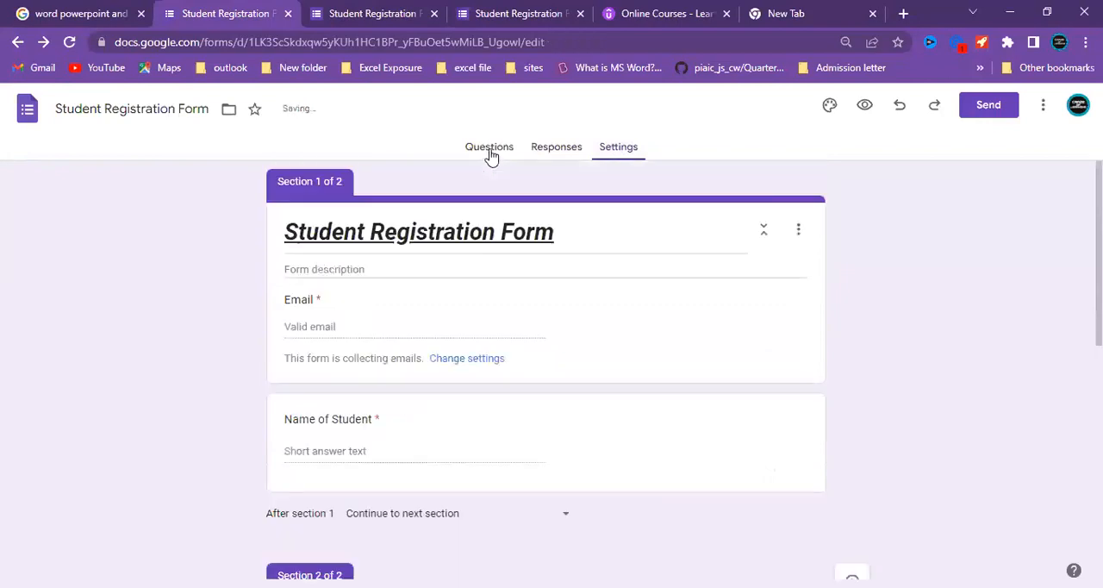
pyautogui.click(864, 105)
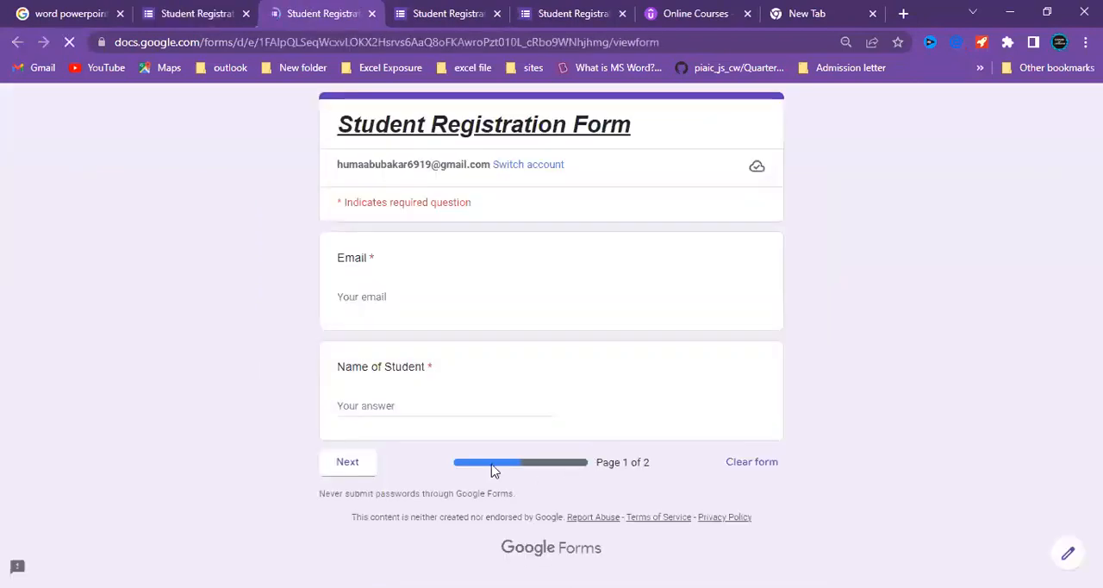
pyautogui.click(351, 465)
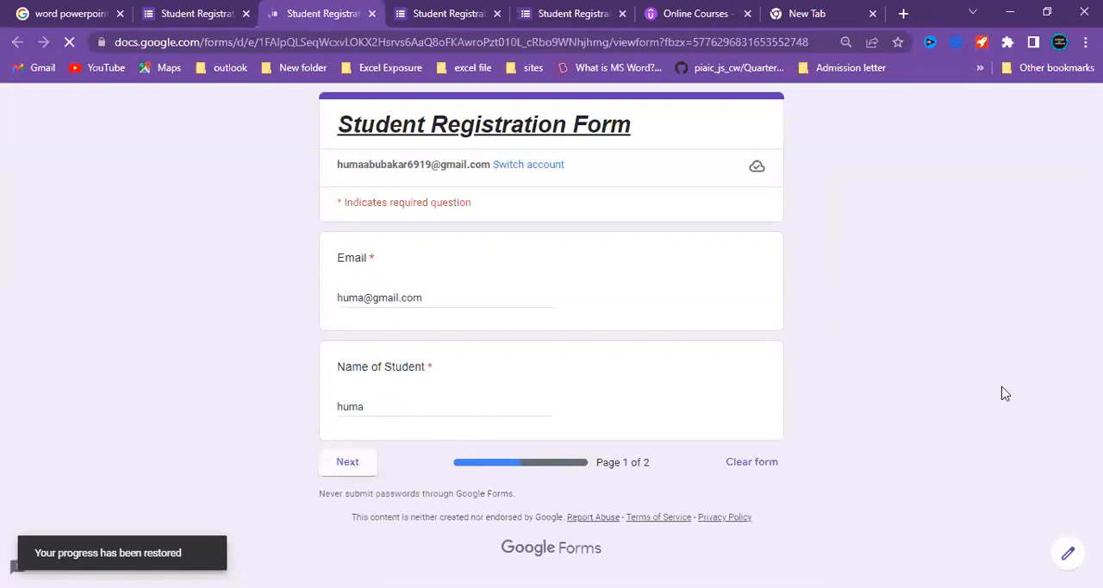
pyautogui.scroll(-2, 569, 500)
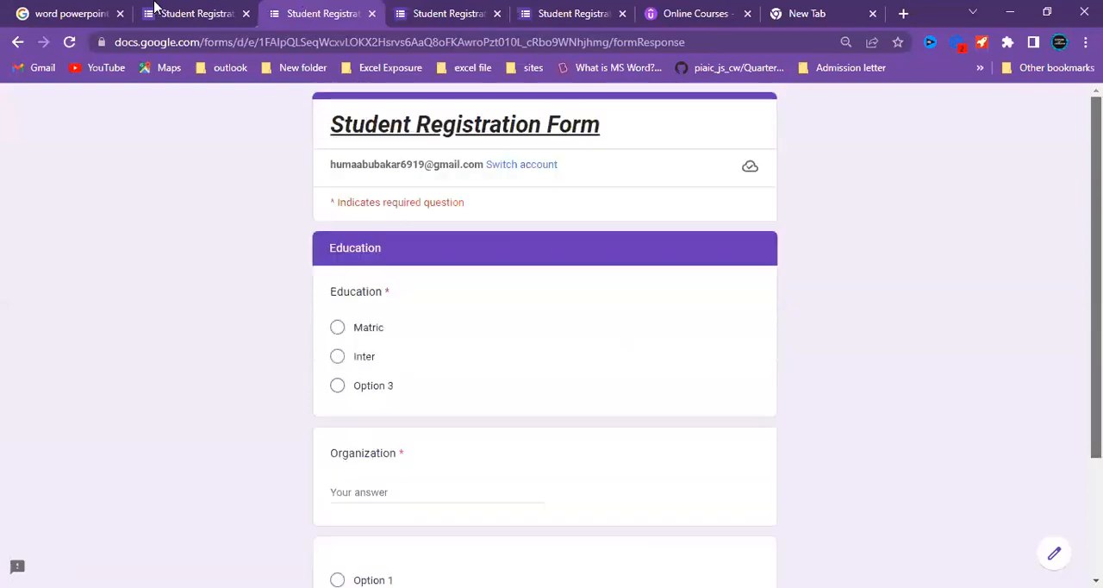
pyautogui.click(193, 13)
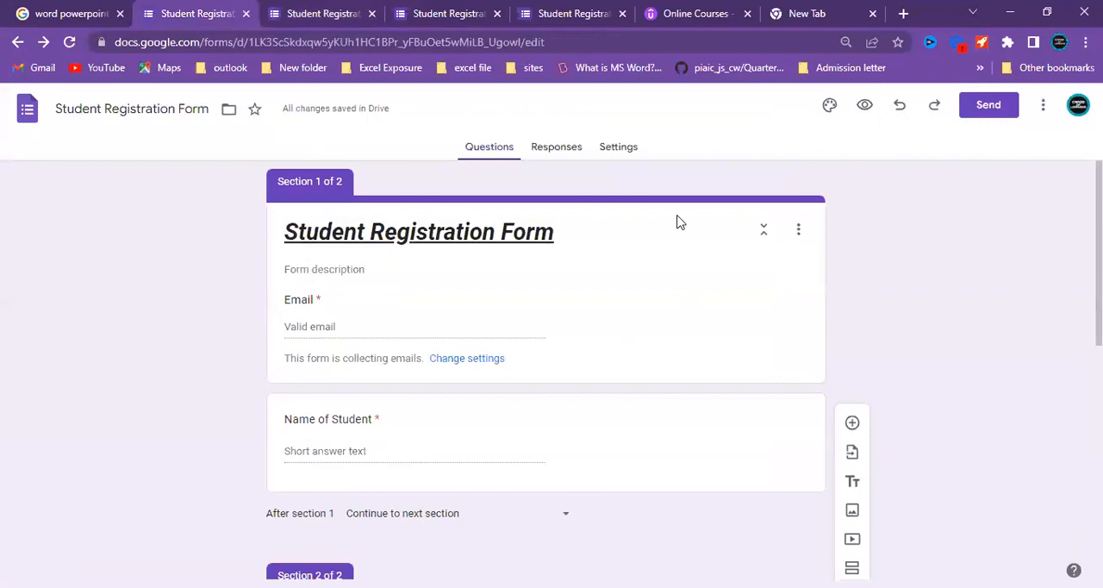
# Copy the form's shareable link as a shortened URL and close the send dialog.
pyautogui.click(986, 113)
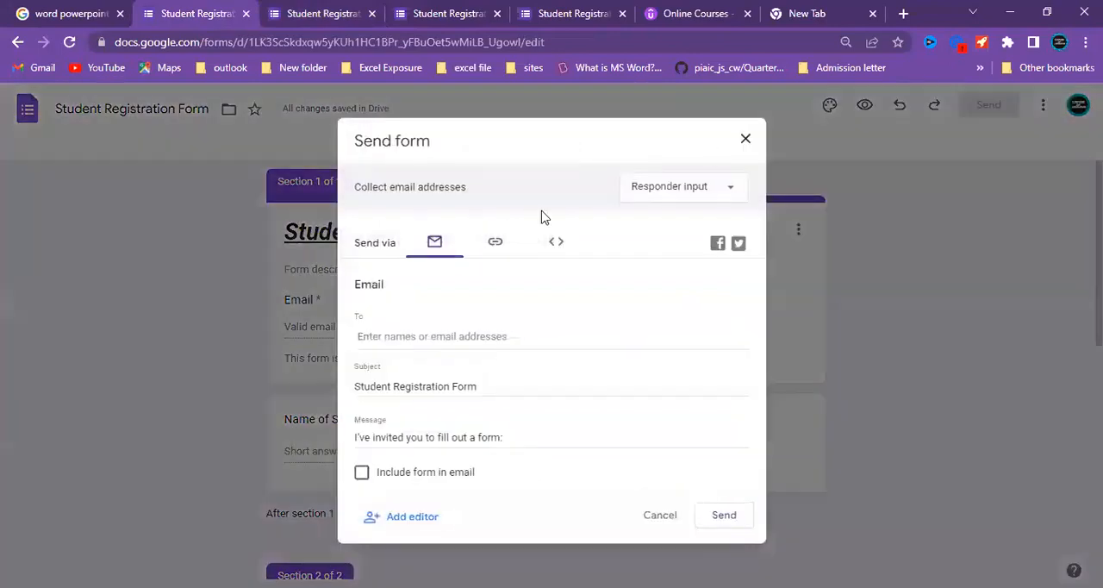
pyautogui.click(484, 253)
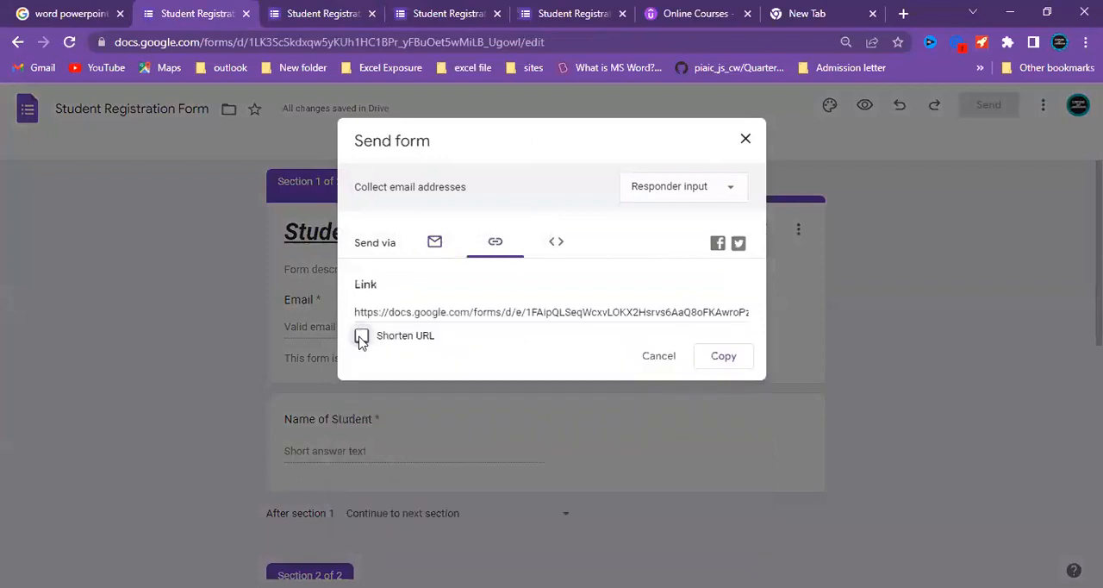
pyautogui.click(361, 337)
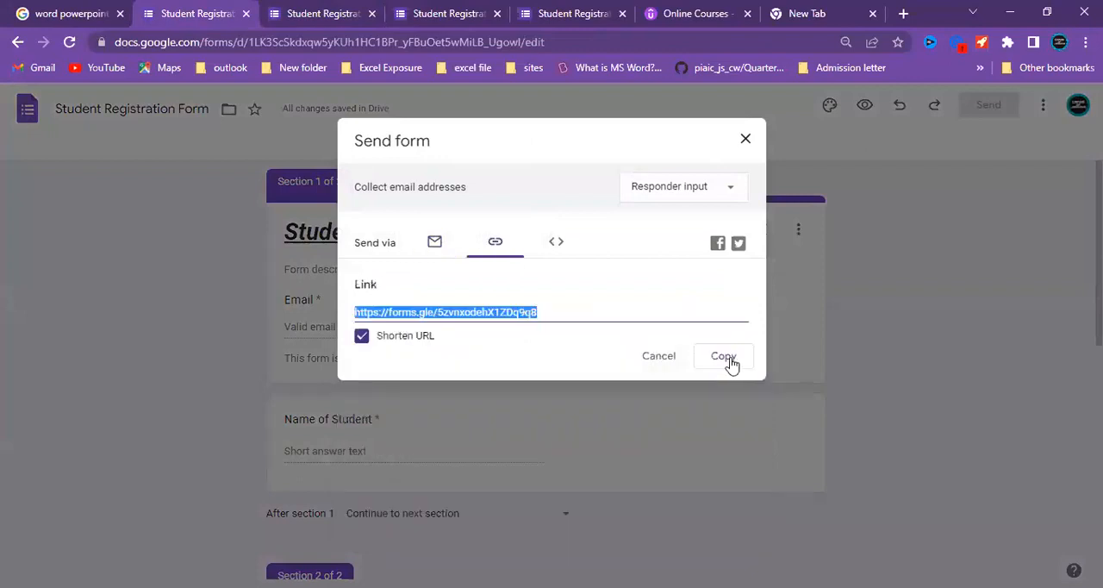
pyautogui.hotkey('ctrl', 'c')
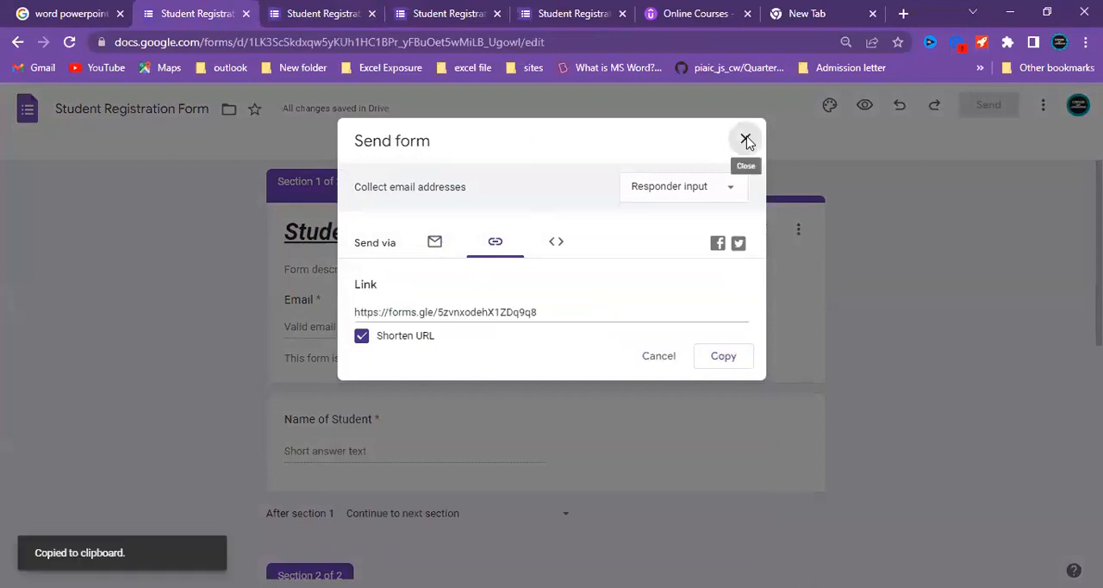
pyautogui.click(746, 139)
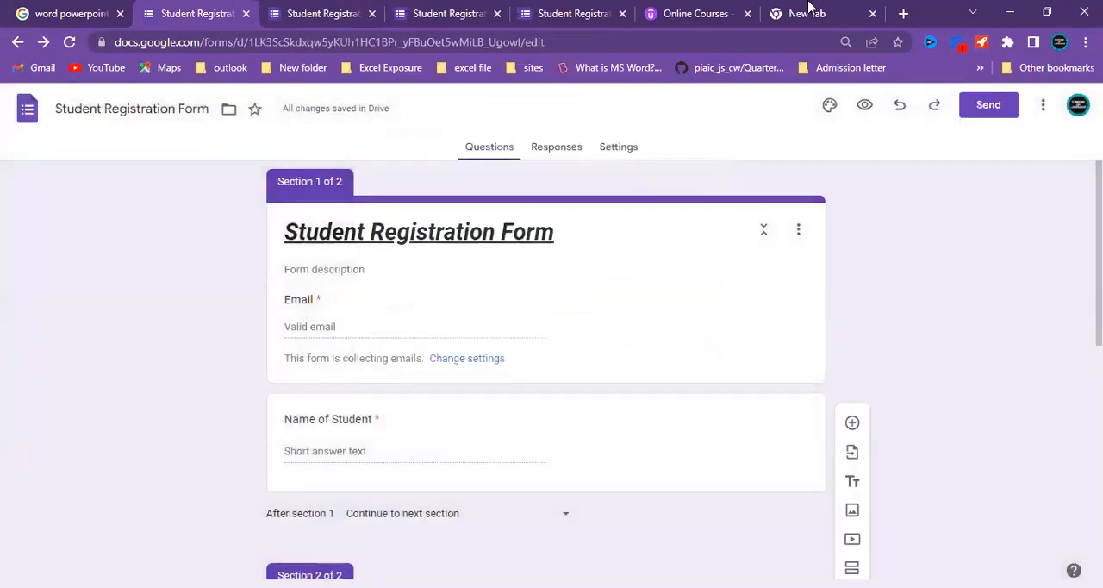
# Open the copied shortened link of the Student Registration Form in the empty new browser tab.
pyautogui.click(807, 11)
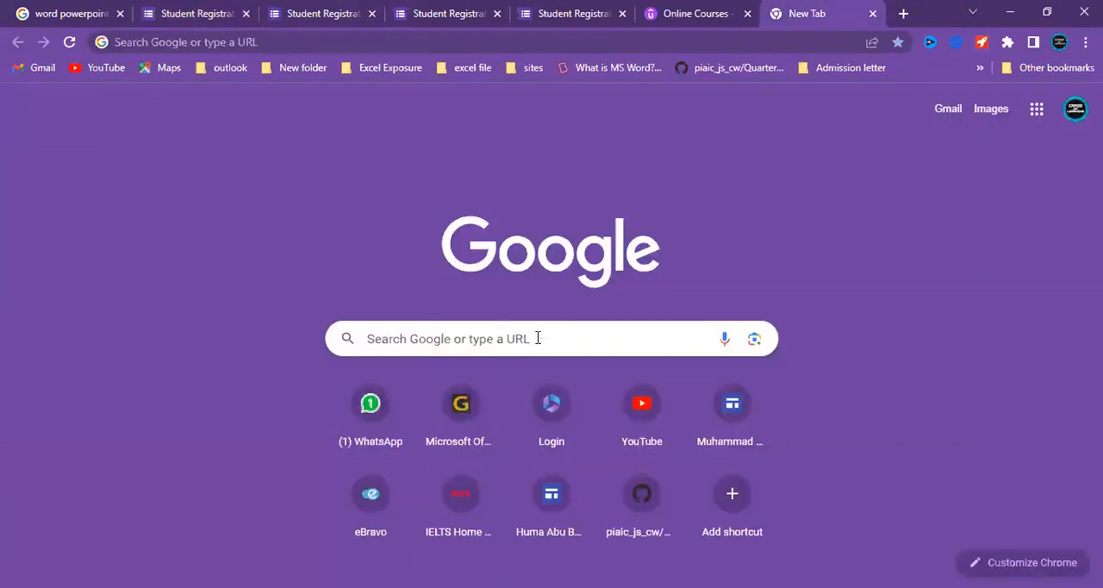
pyautogui.click(537, 338)
pyautogui.hotkey('ctrl', 'v')
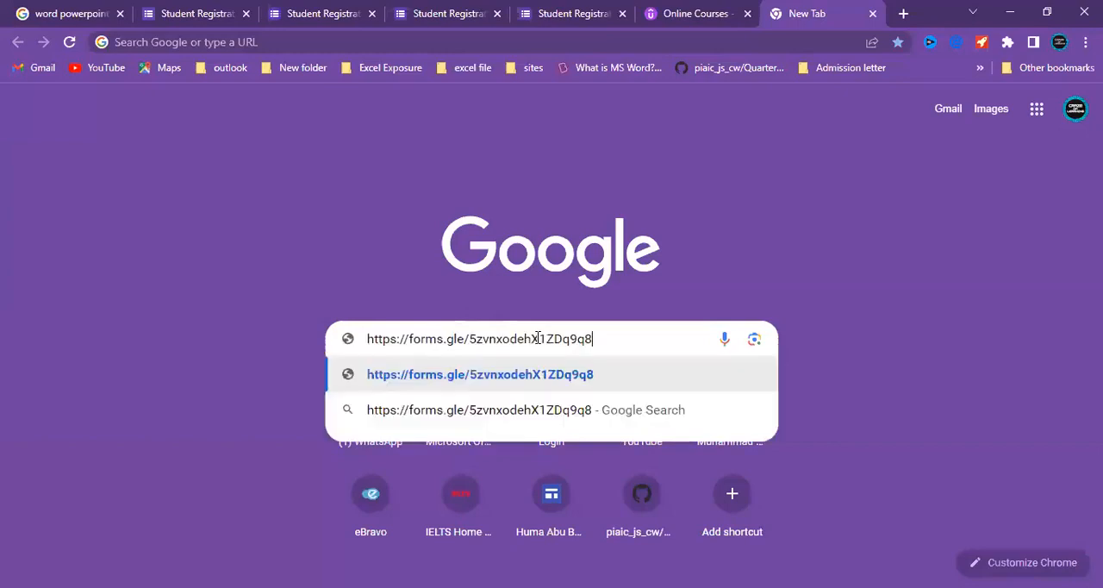
pyautogui.press('Return')
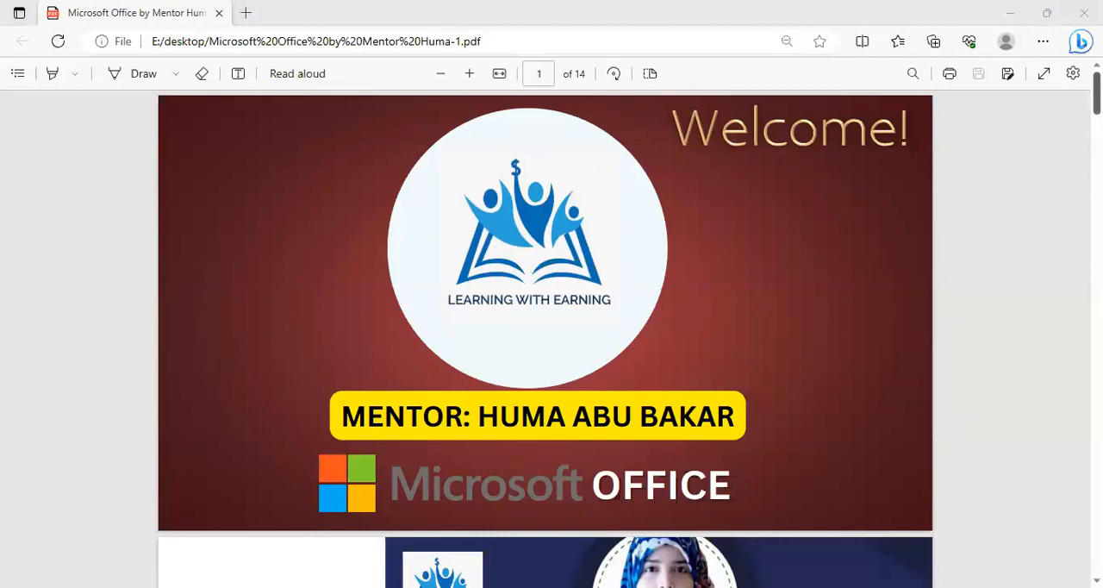
# Switch to the Microsoft Office course PDF in Edge and review its course overview and day-by-day topic outline from Day 1 onward.
pyautogui.scroll(-5, 586, 493)
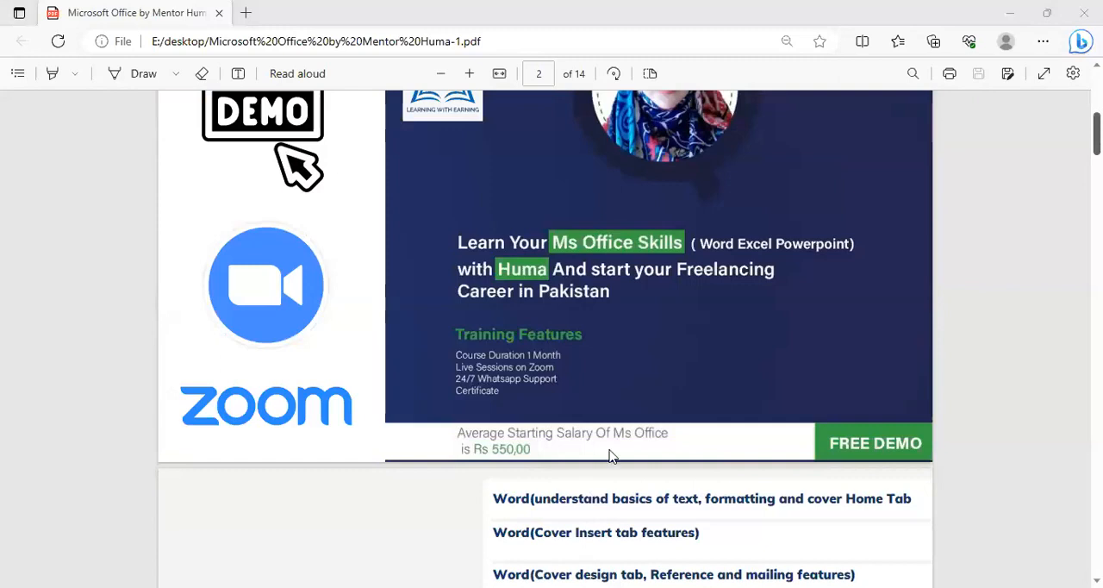
pyautogui.click(577, 491)
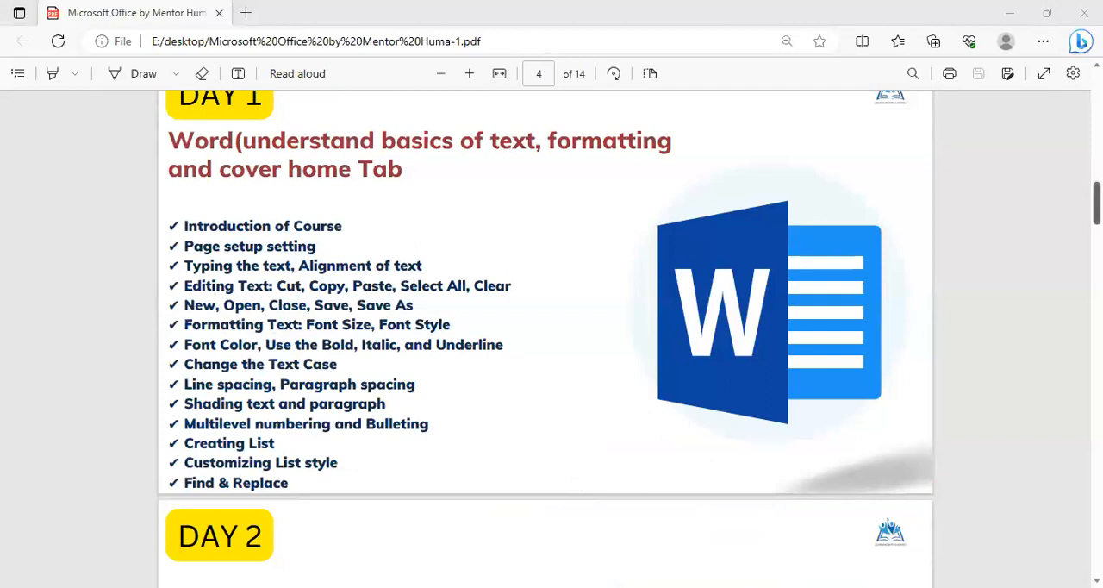
pyautogui.click(251, 496)
pyautogui.scroll(1, 252, 496)
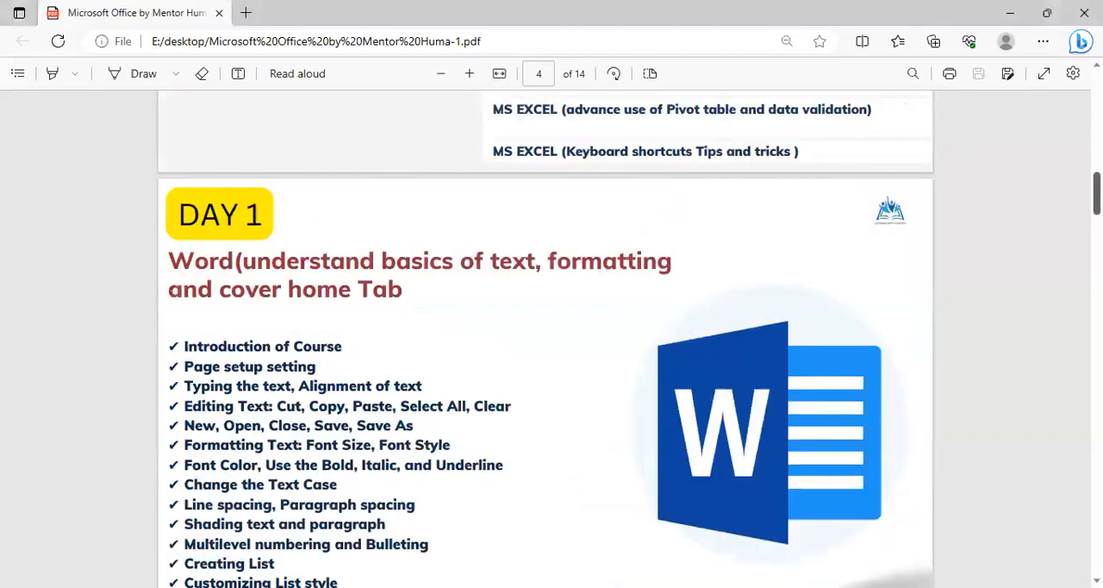
pyautogui.scroll(-1, 252, 496)
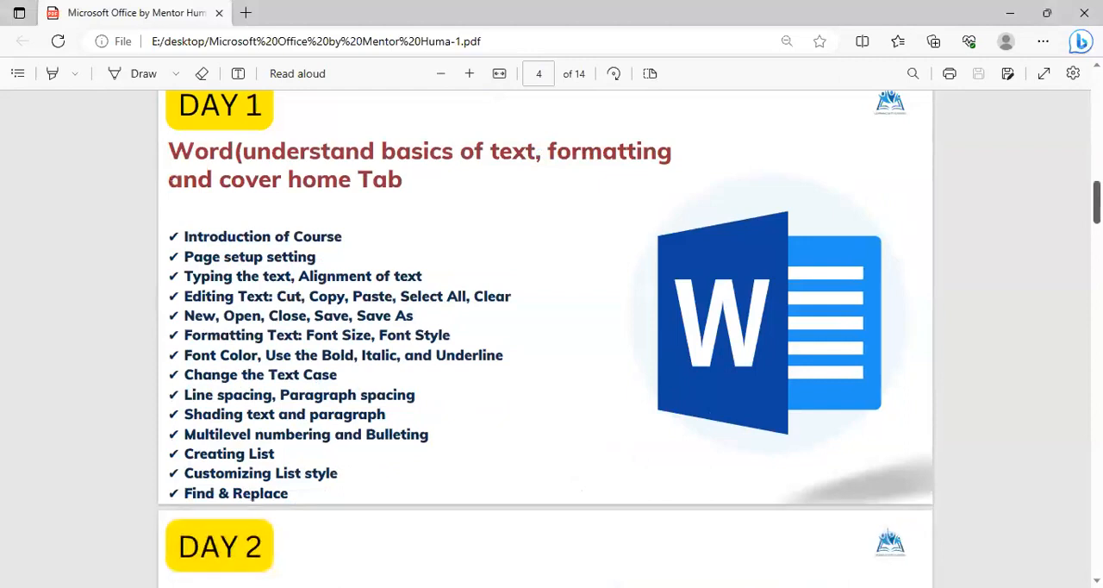
pyautogui.scroll(1, 544, 339)
pyautogui.scroll(-3, 529, 431)
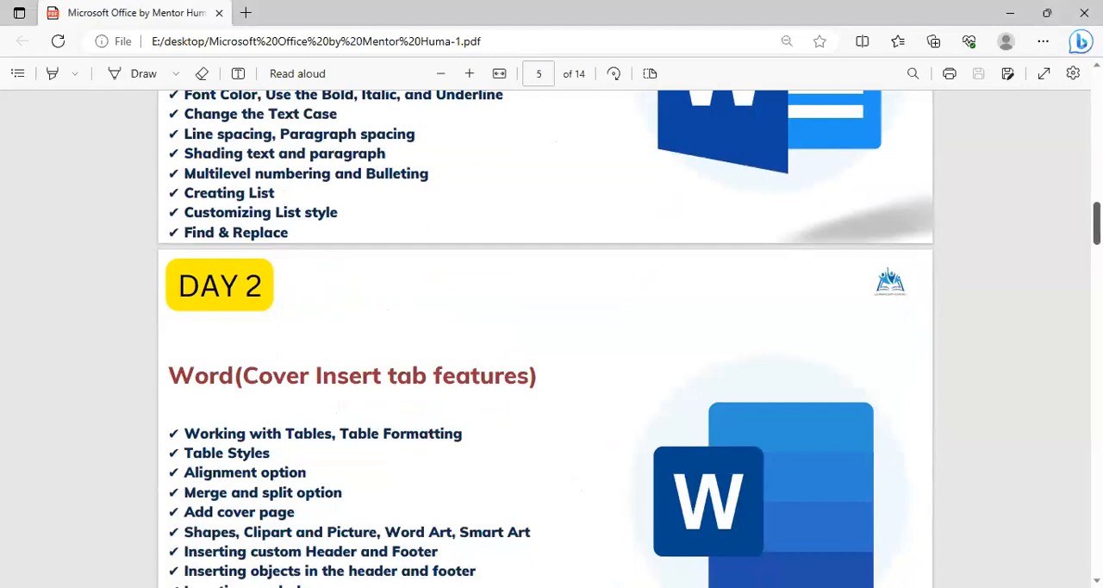
pyautogui.scroll(2, 544, 339)
pyautogui.scroll(3, 724, 365)
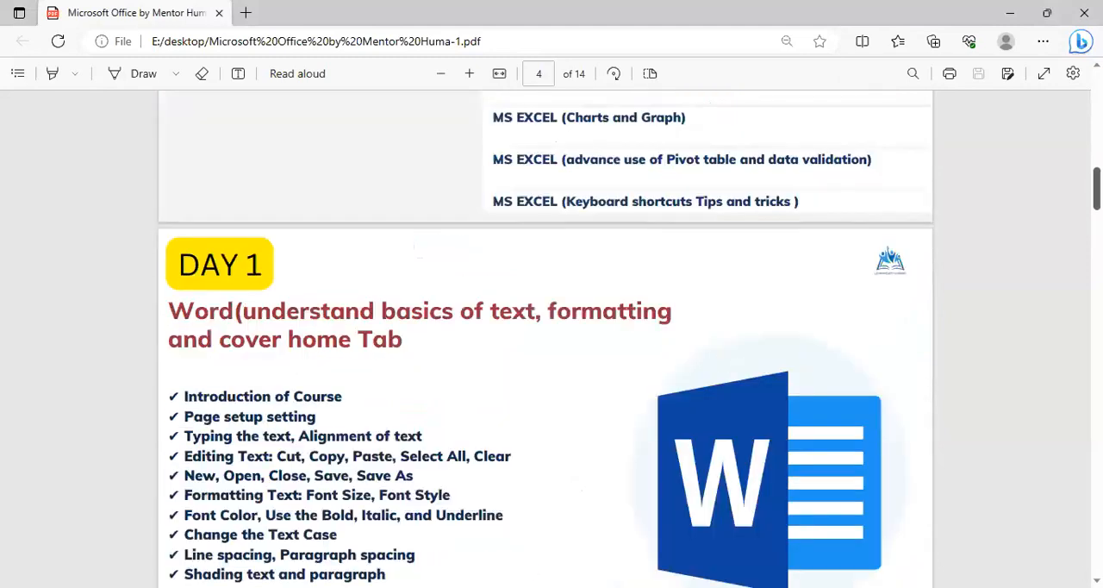
pyautogui.scroll(-4, 655, 477)
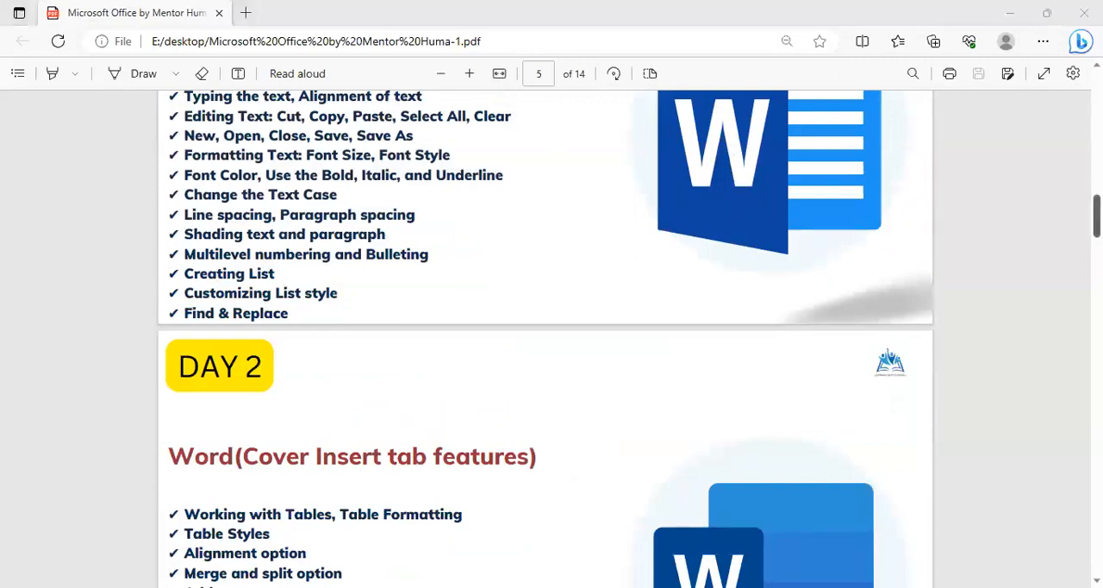
pyautogui.moveTo(1096, 217); pyautogui.dragTo(1096, 323)
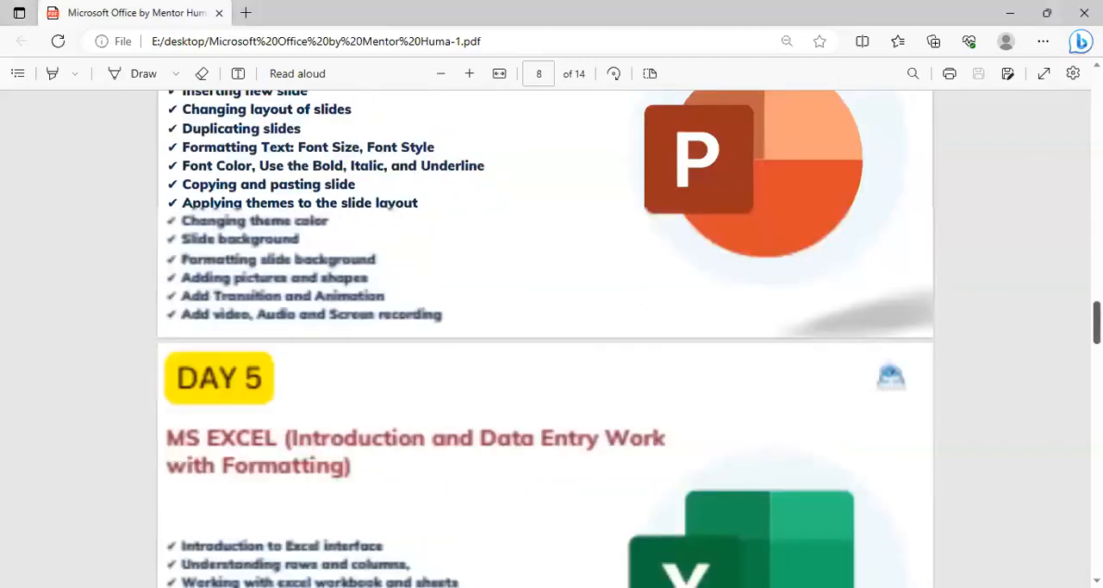